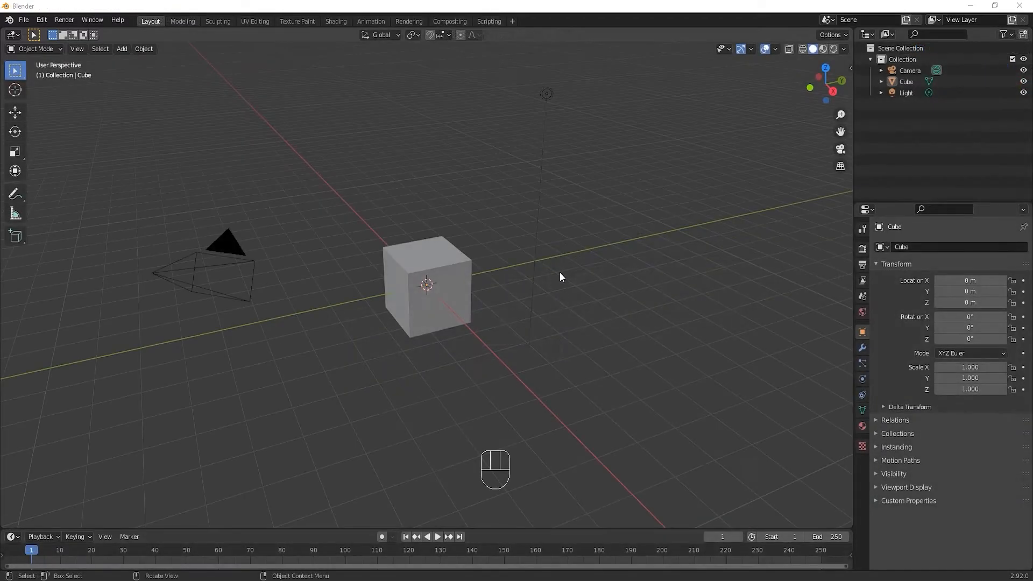
Delete the default cube from the scene
middle_click_drag(560, 272, 512, 268)
left_click(444, 278)
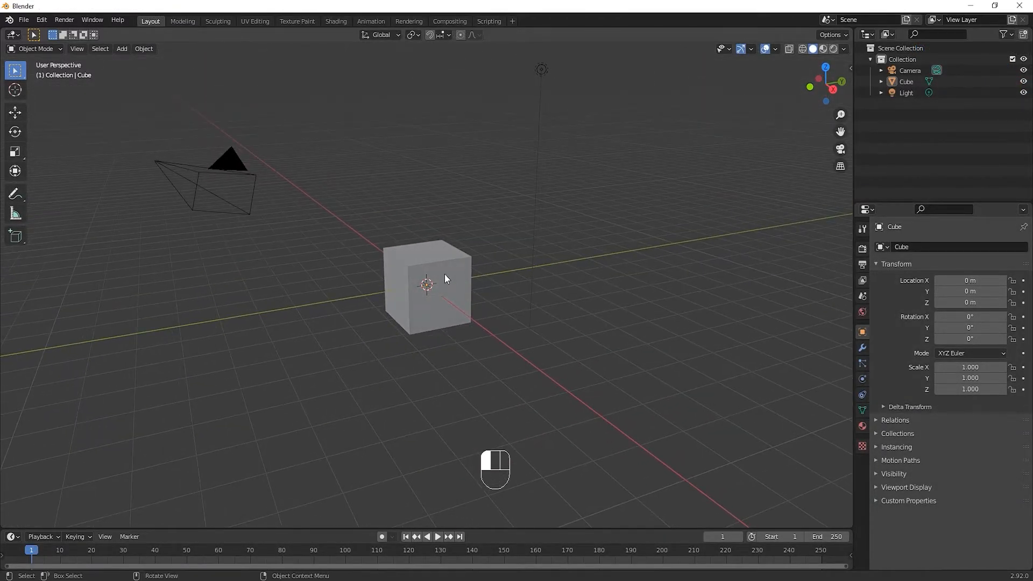
key("x")
left_click(445, 275)
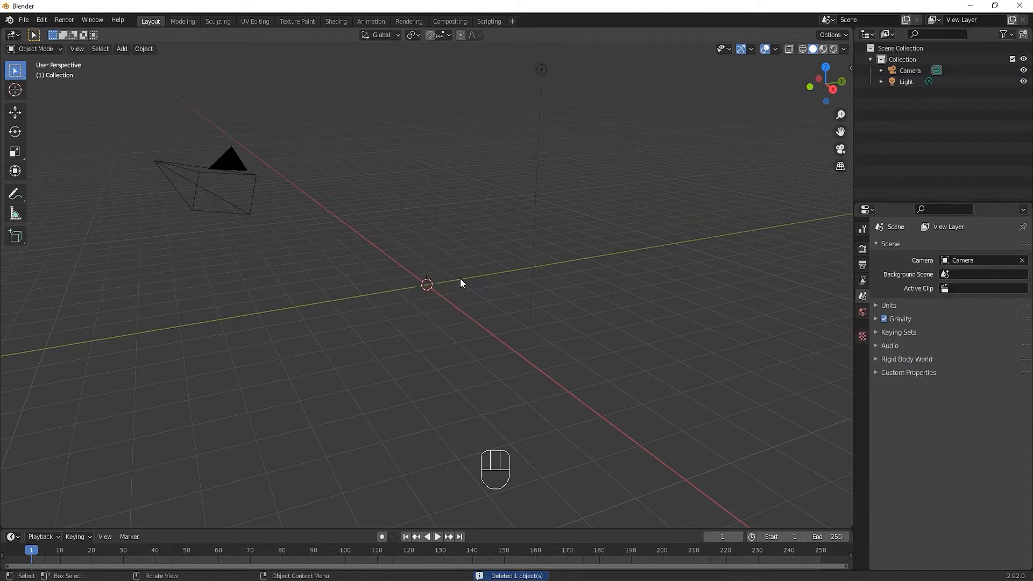
Search the add-on preferences for "auto" to check whether Auto Mirror is enabled, and close the preferences
middle_click_drag(468, 263, 425, 253)
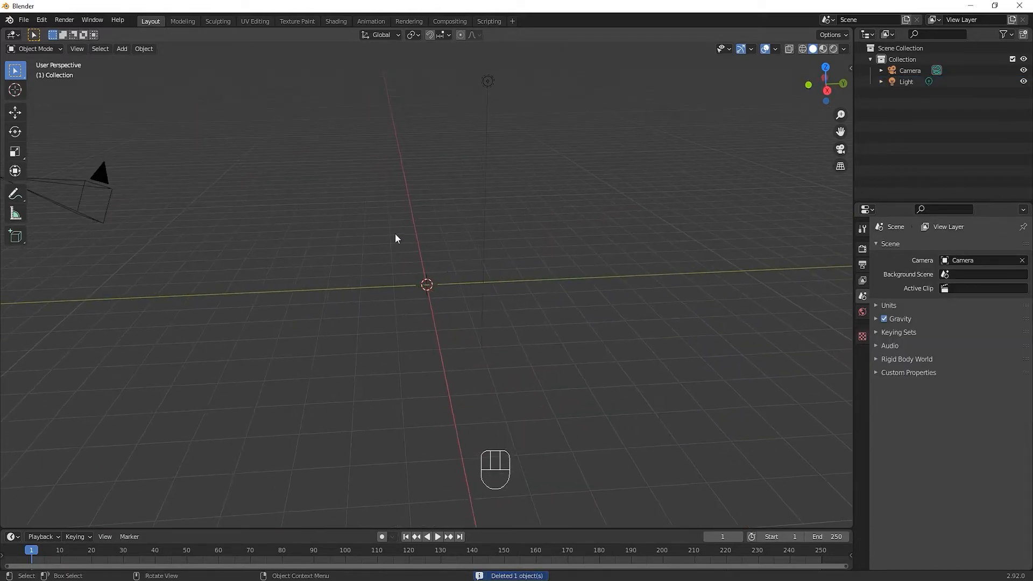
left_click_drag(42, 20, 106, 176)
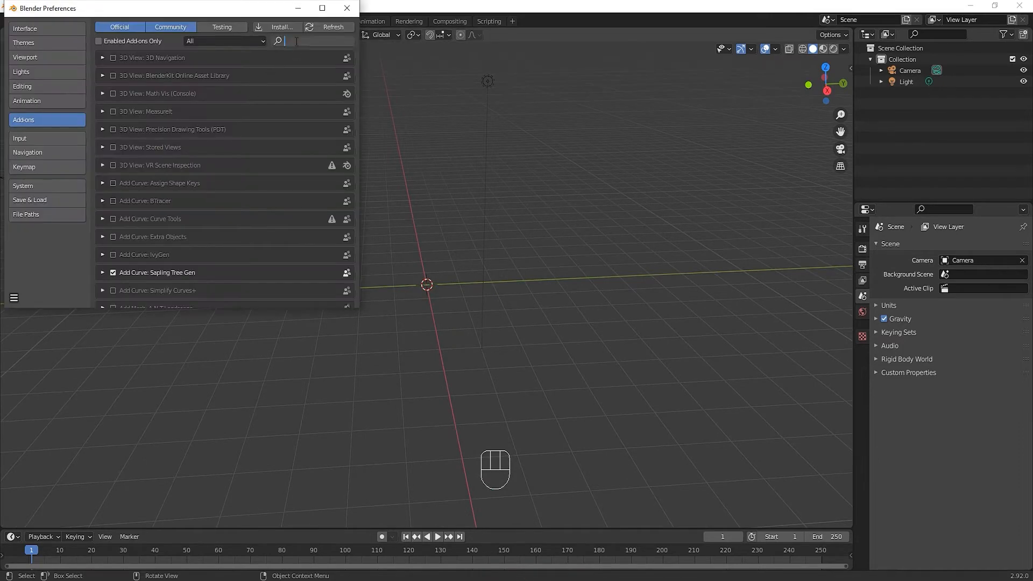
left_click(296, 41)
type("auto")
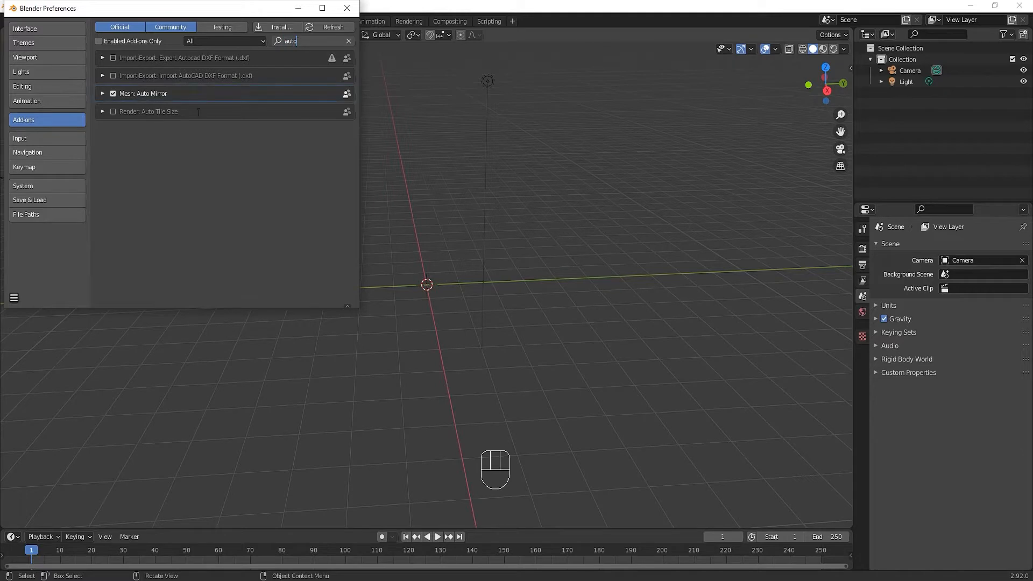
key("Return")
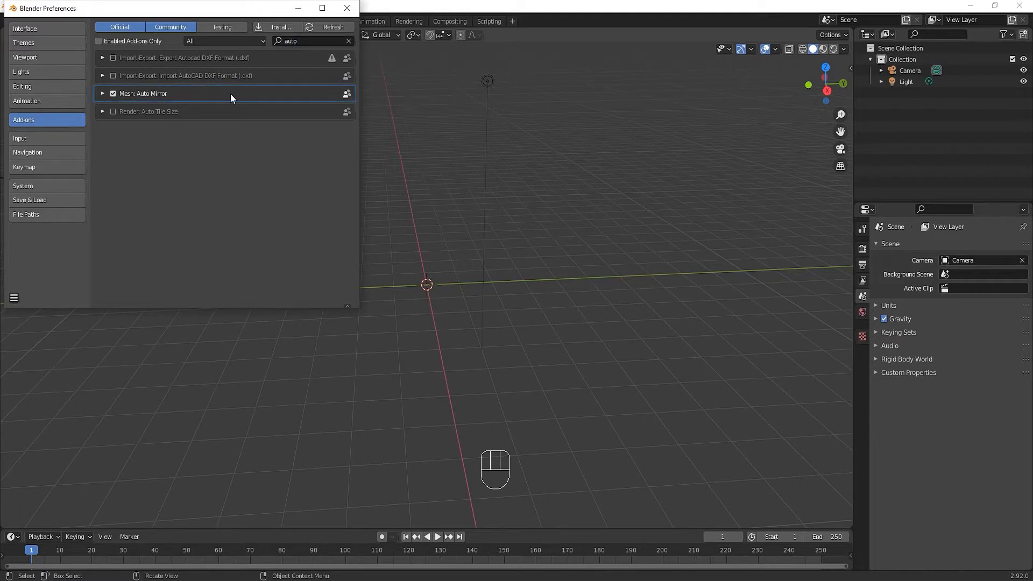
left_click(346, 8)
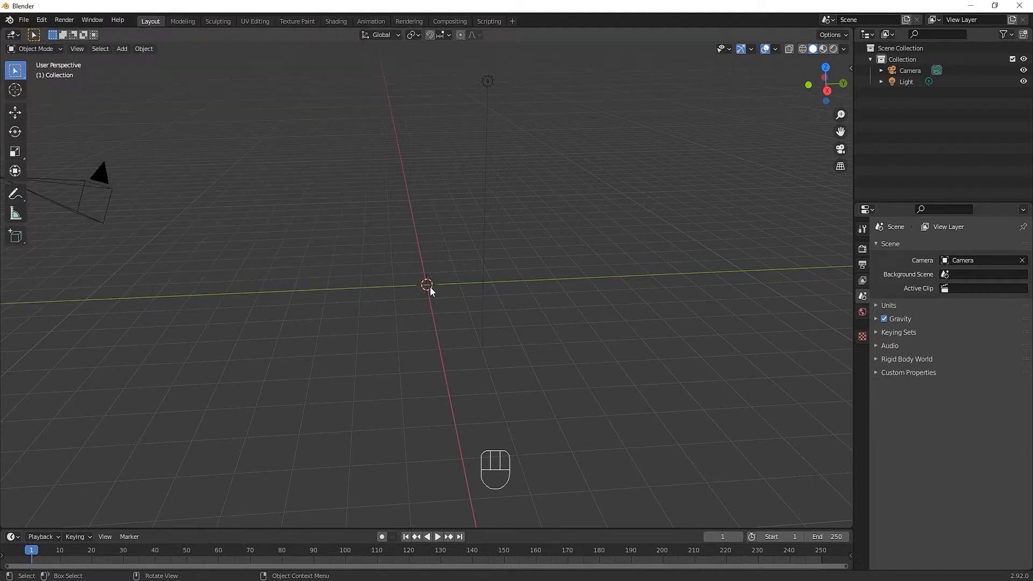
key("shift+a")
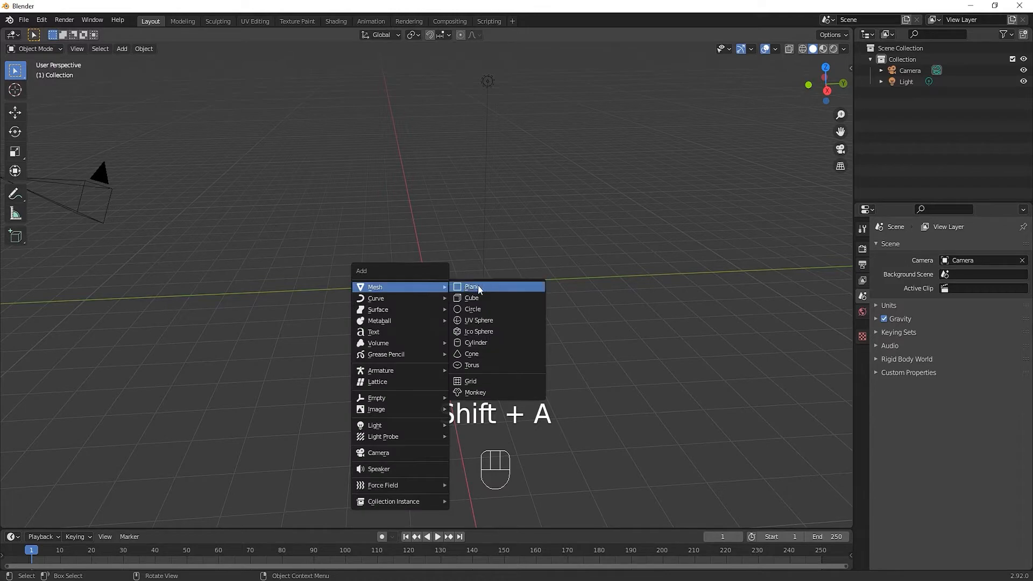
mouse_move(421, 408)
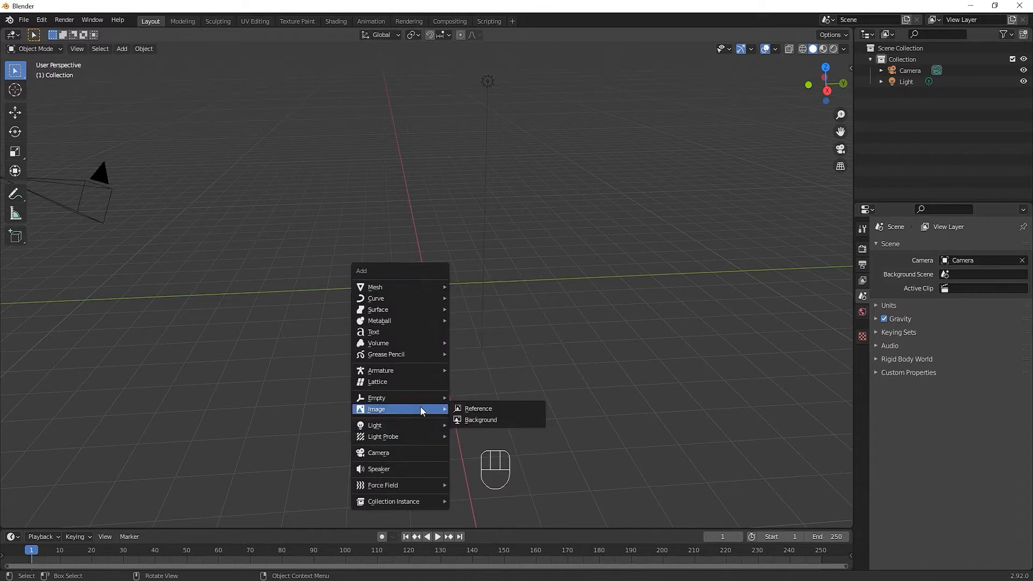
left_click(478, 409)
left_click(424, 102)
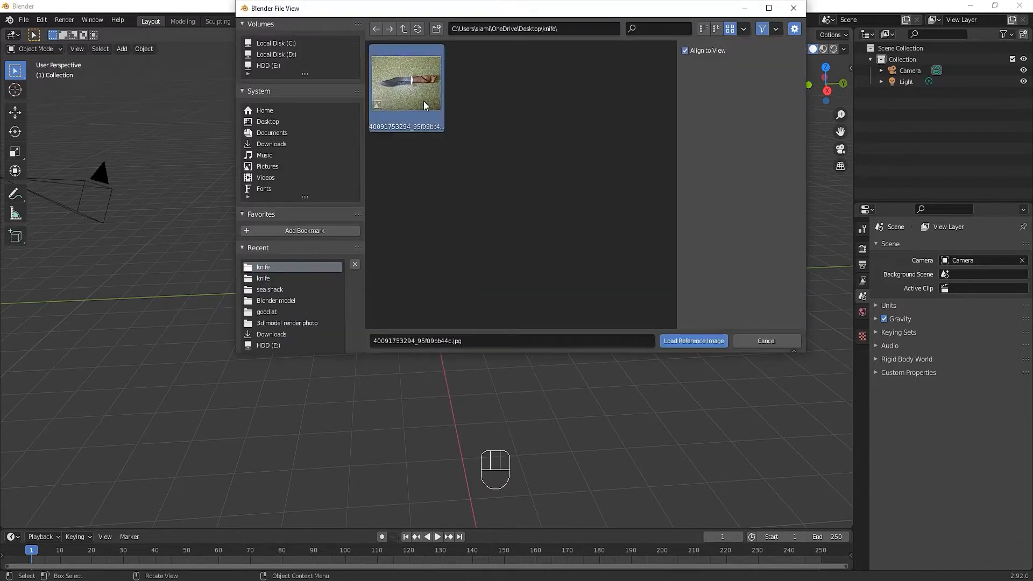
double_click(423, 105)
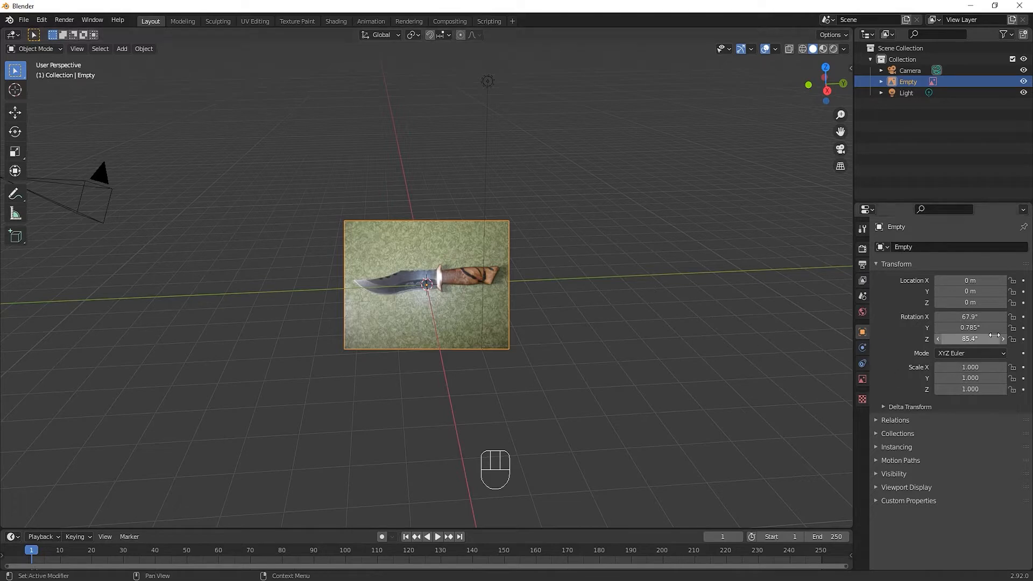
Clear the rotation of the knife reference image so that it lies flat on the ground grid
key("alt+r")
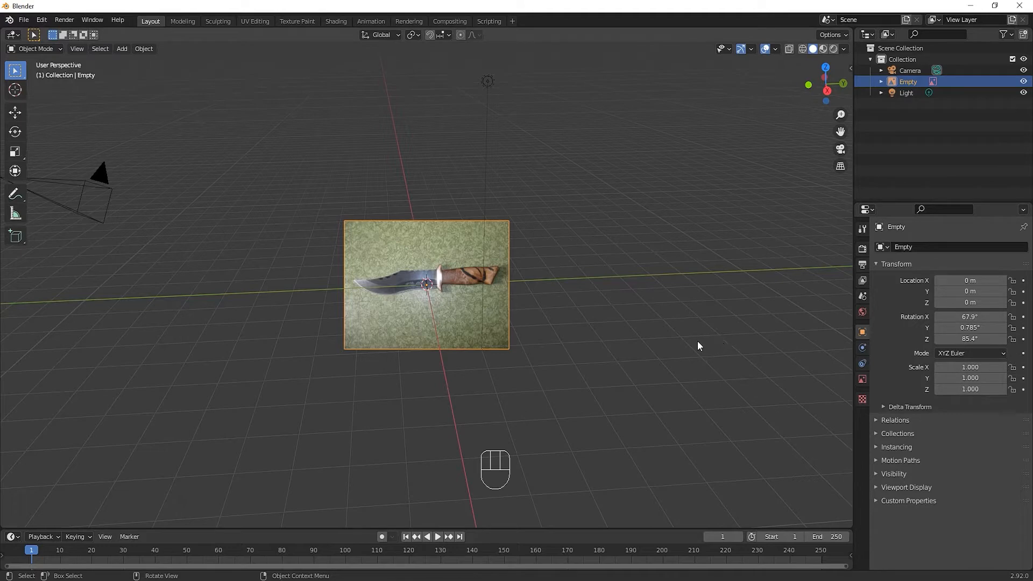
middle_click_drag(695, 346, 616, 326)
key("alt+r")
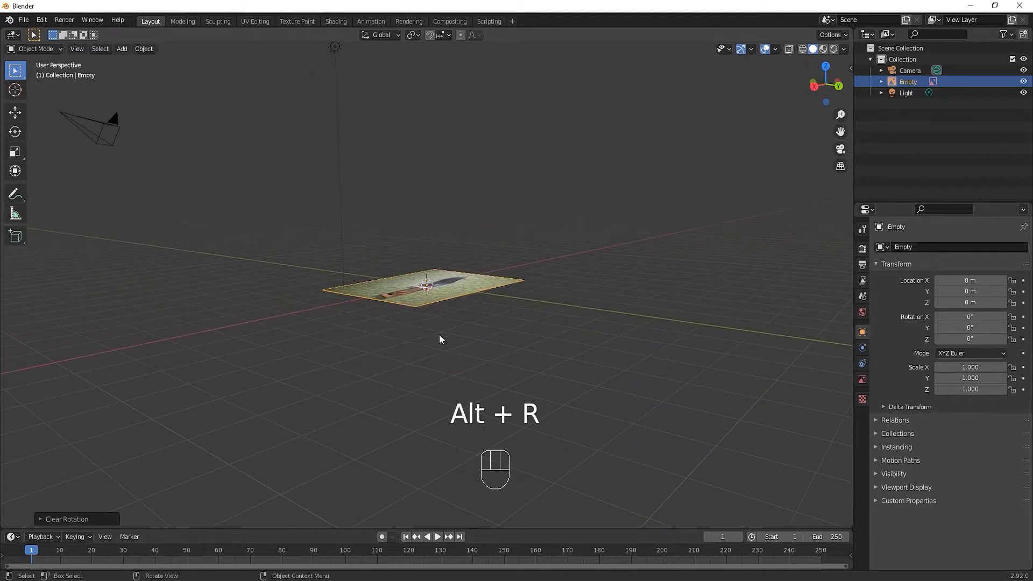
middle_click_drag(439, 338, 614, 395)
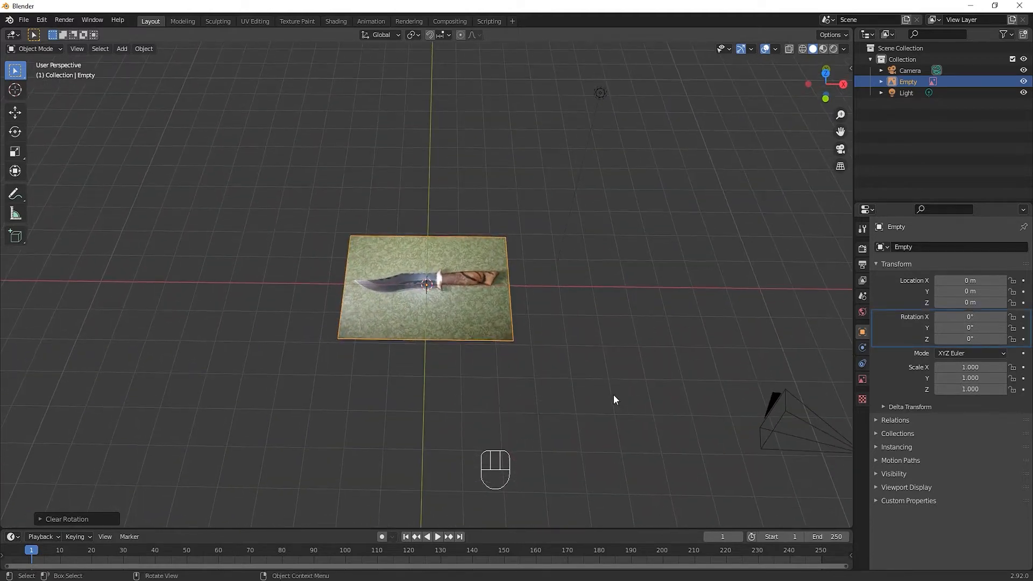
Rotate the reference image 90° about the global X axis to stand upright in the front view
key("KP_1")
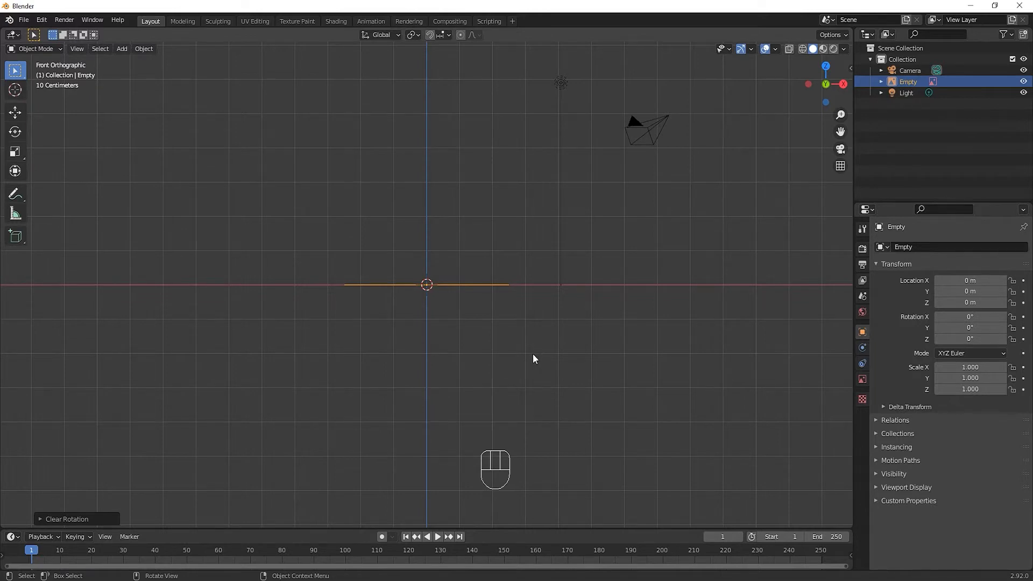
key("r")
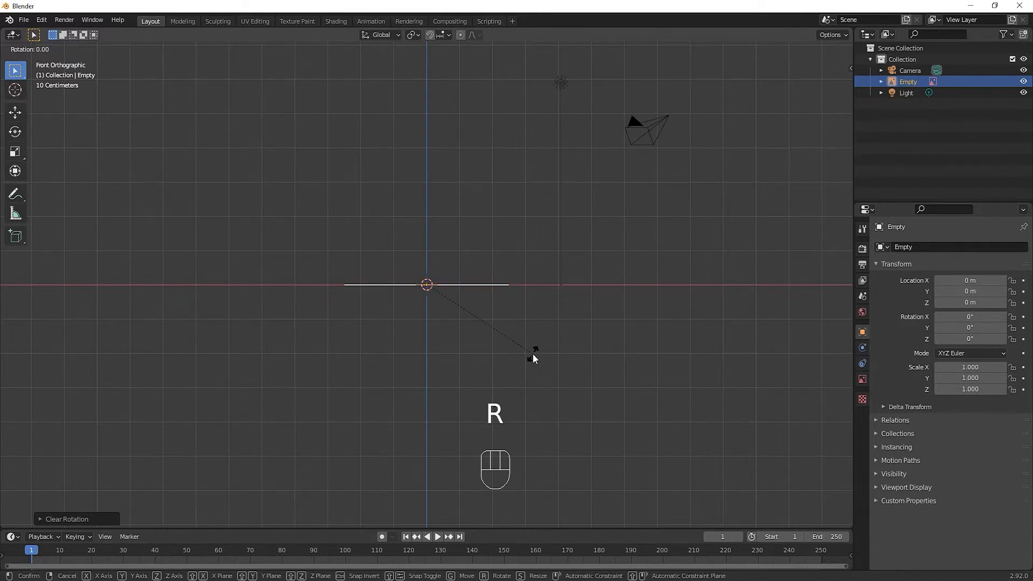
key("x")
key("KP_9")
key("KP_0")
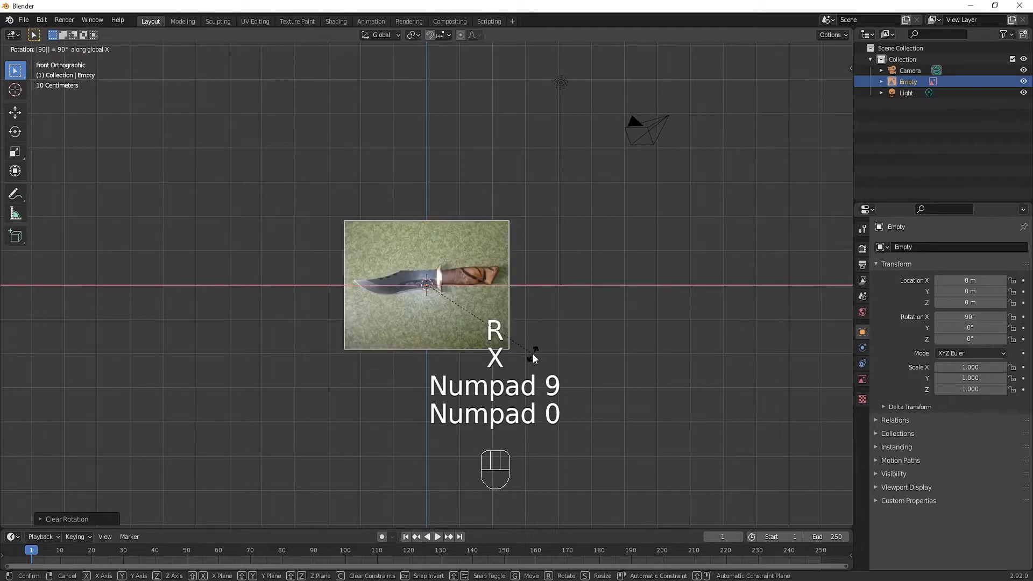
left_click(533, 354)
Place the 3D cursor on the middle of the knife's guard in the front view
scroll(434, 311, "up", 4)
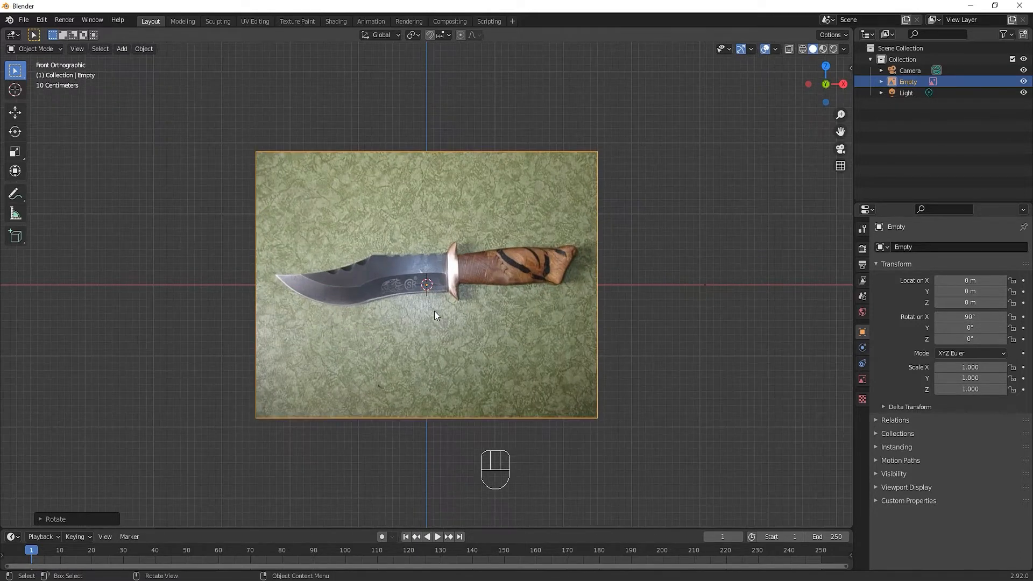
scroll(434, 310, "up", 2)
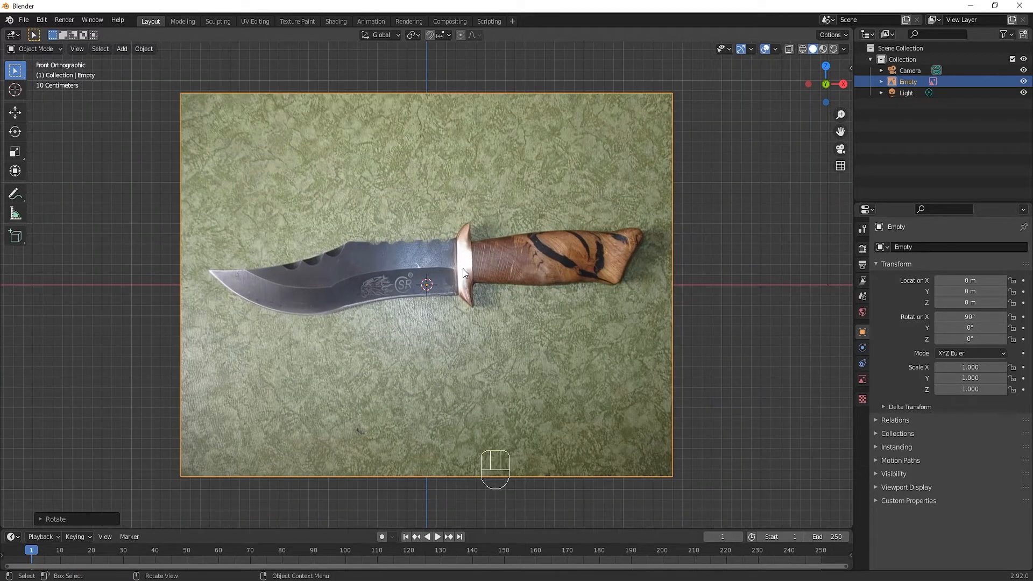
key("shift")
scroll(465, 264, "up", 2)
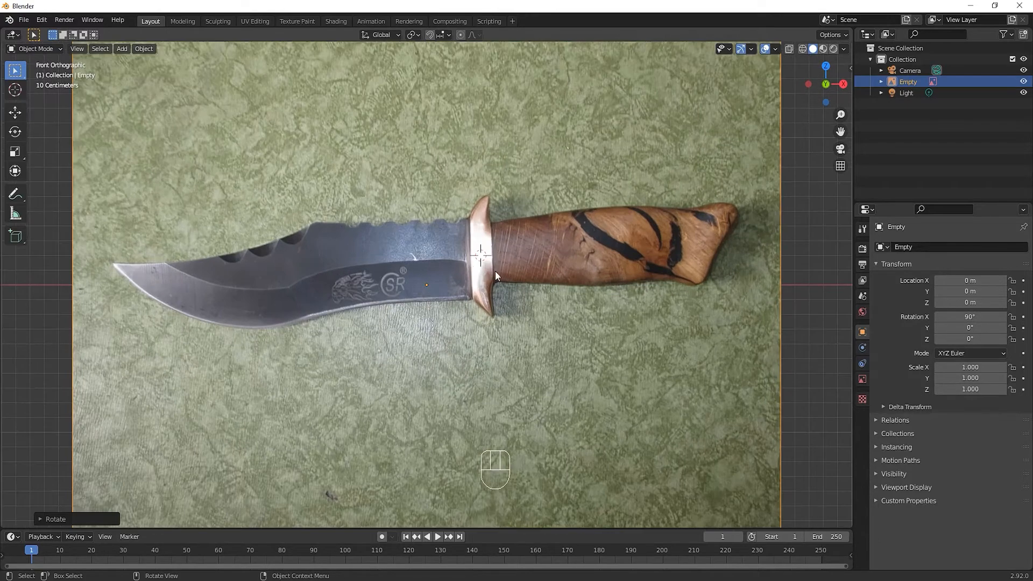
middle_click_drag(495, 270, 464, 292, "shift")
Add a plane at the 3D cursor and merge all its vertices at the centre into a single vertex
key("shift+a")
mouse_move(455, 168)
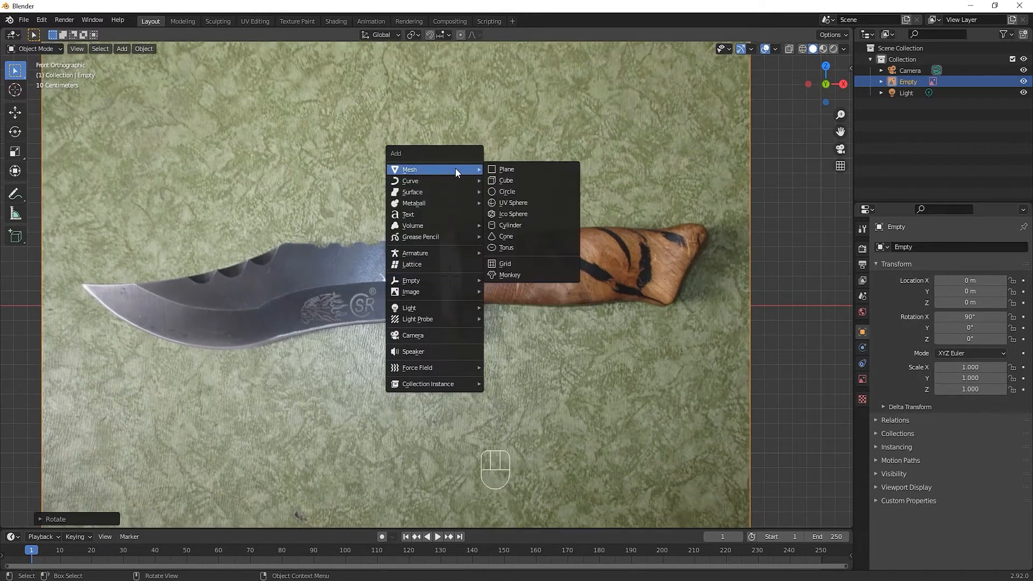
left_click(523, 169)
middle_click_drag(523, 169, 525, 207)
key("Tab")
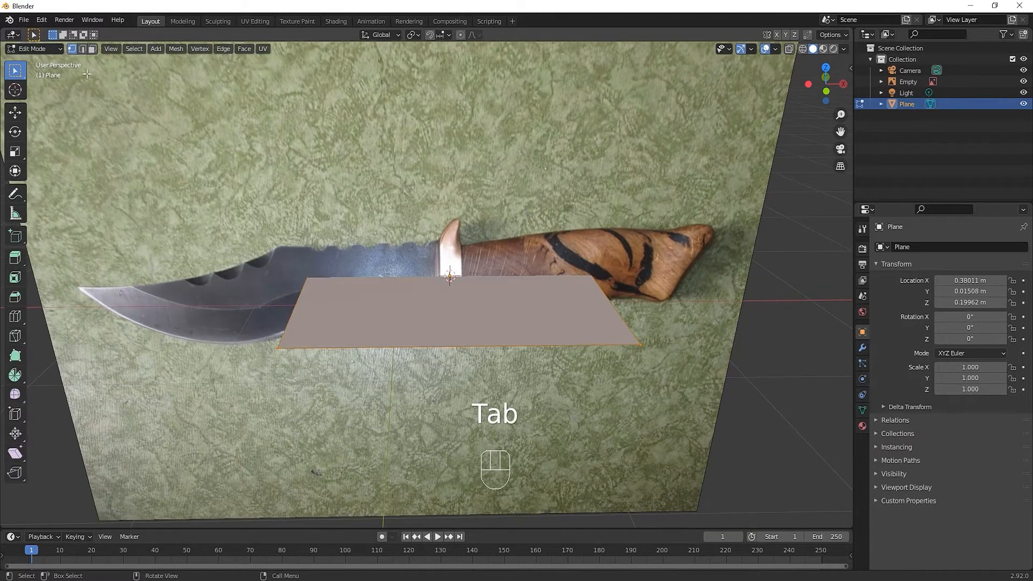
key("m")
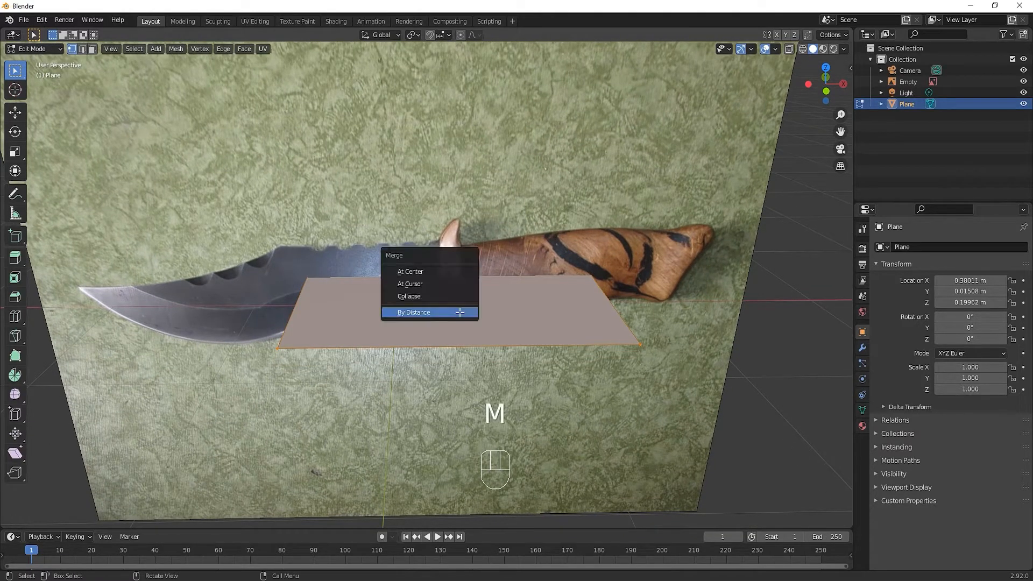
left_click(434, 270)
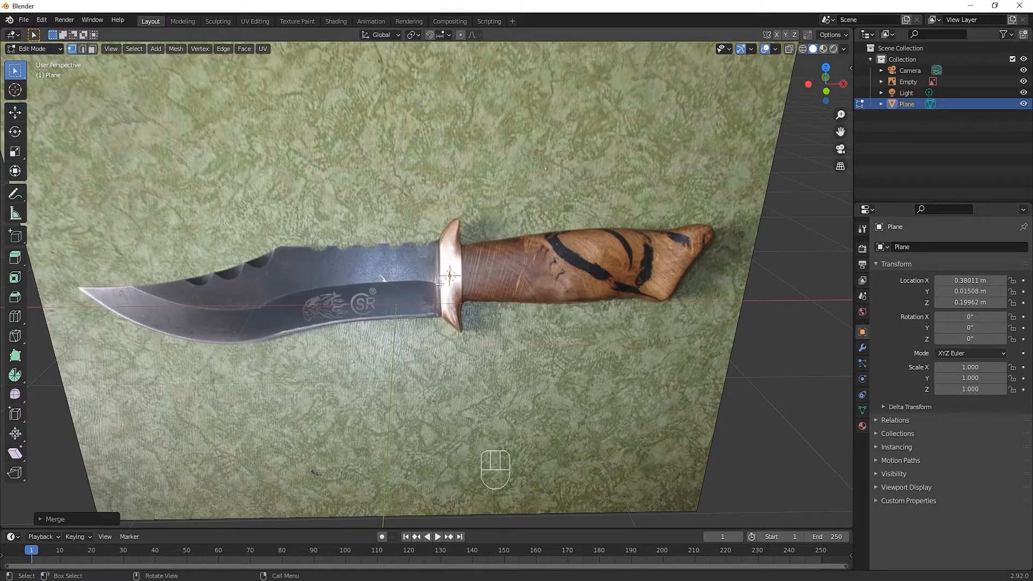
left_click(73, 50)
In the front view, move the vertex to the upper edge of the handle where it meets the guard
key("KP_1")
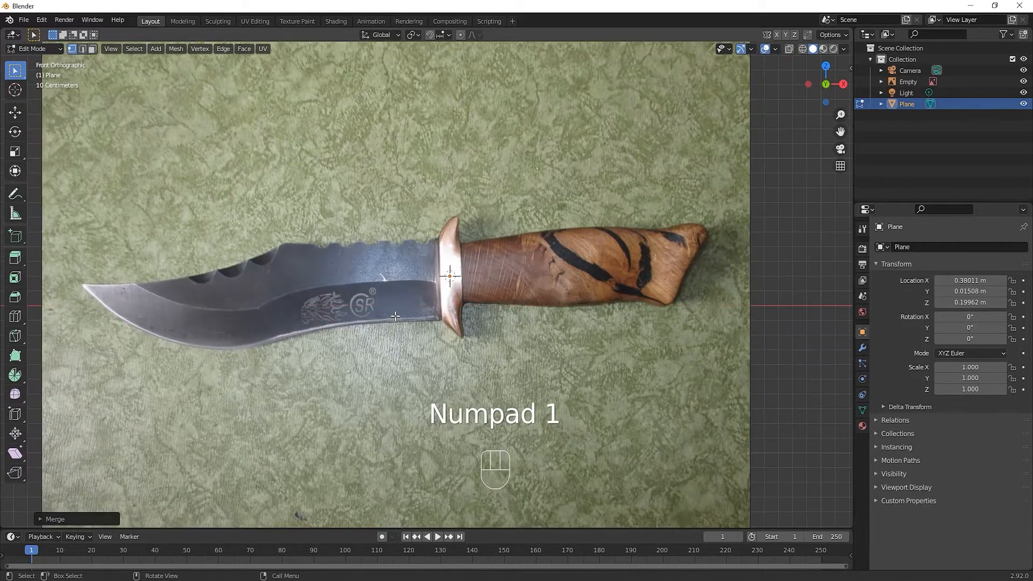
scroll(461, 299, "up", 2)
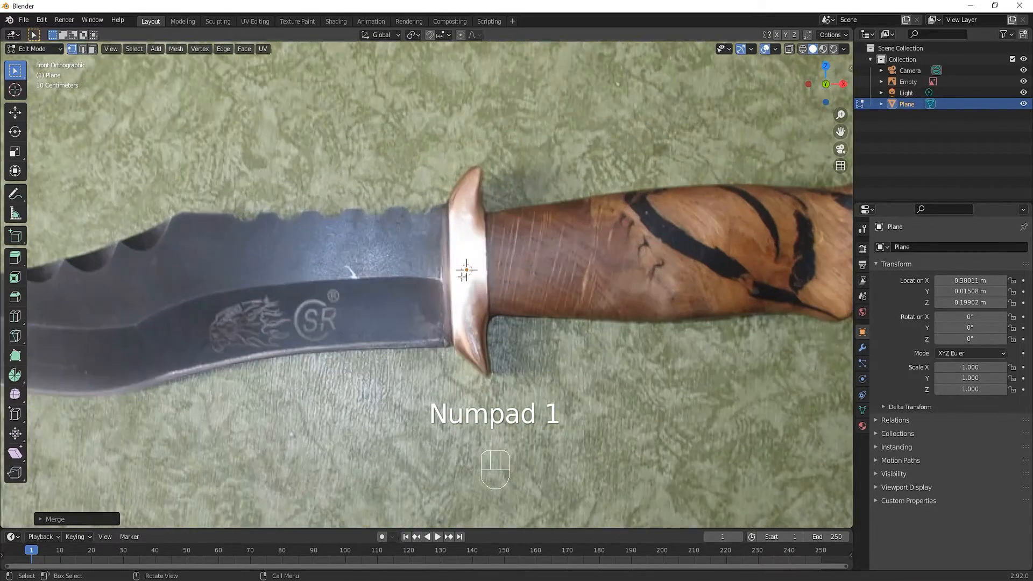
key("g")
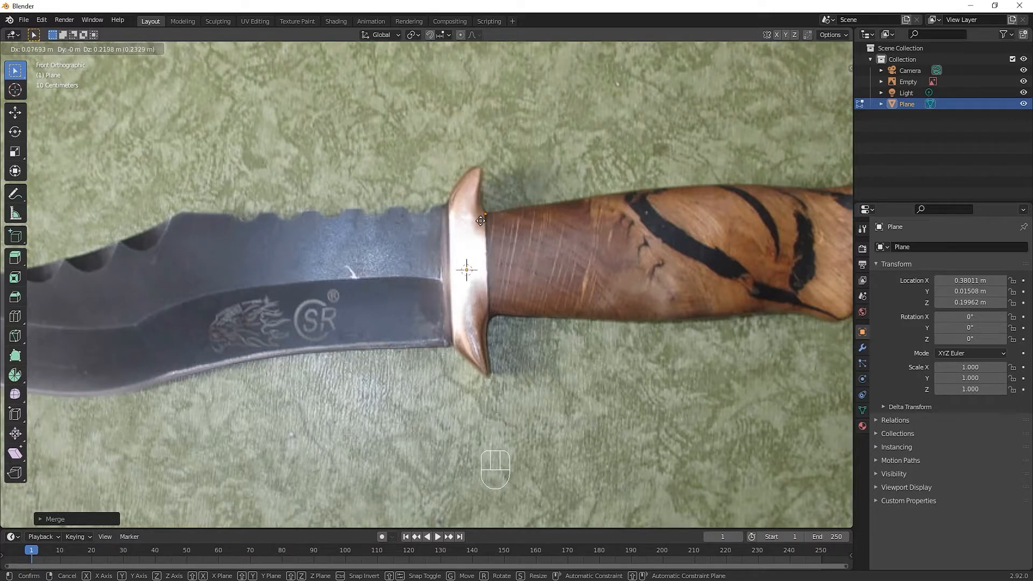
left_click(481, 221)
Extrude six vertices from the guard along the handle's upper edge to the top of its butt end
middle_click_drag(480, 221, 315, 294, "shift")
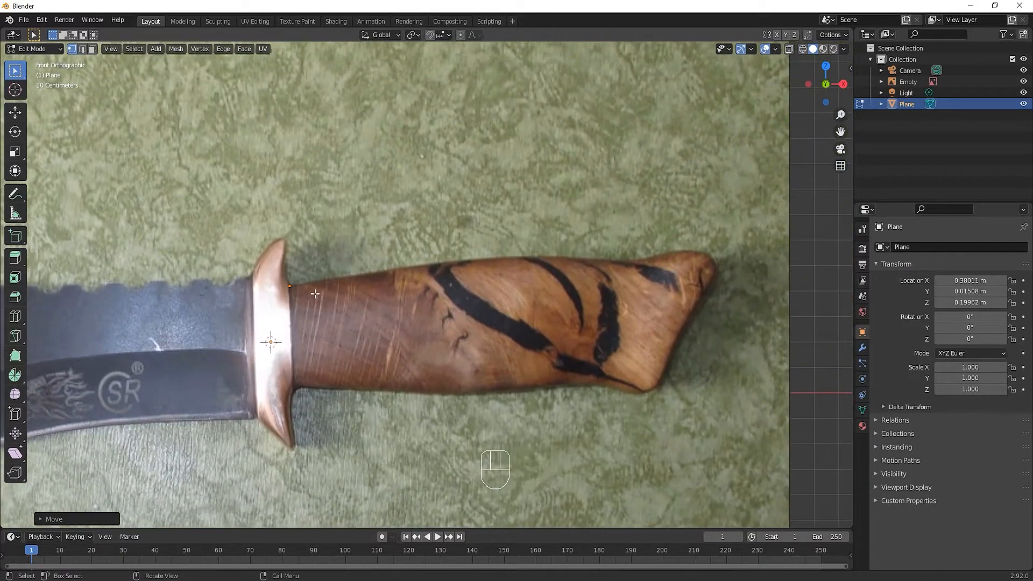
key("e")
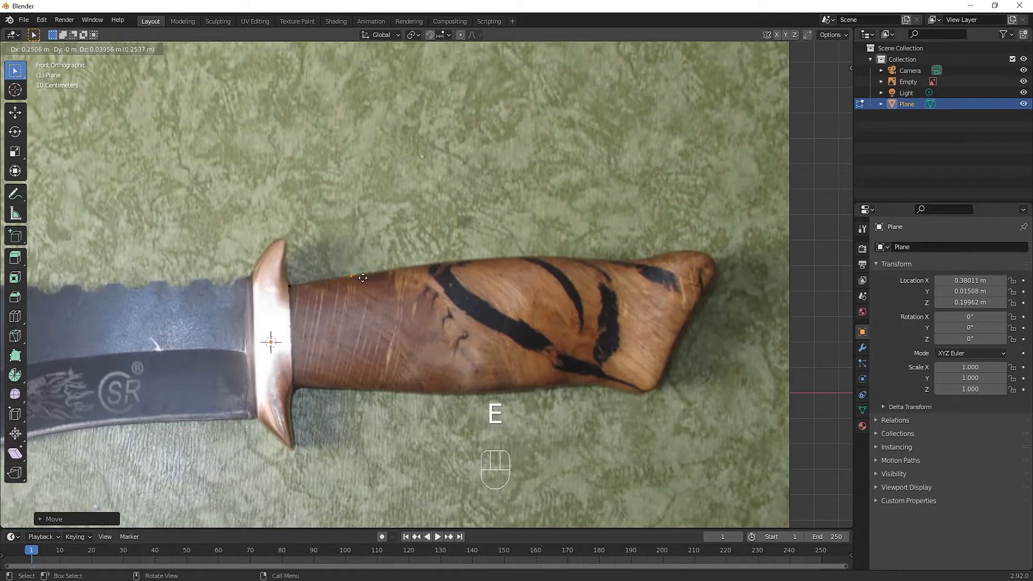
left_click(364, 278)
key("e")
left_click(437, 266)
key("e")
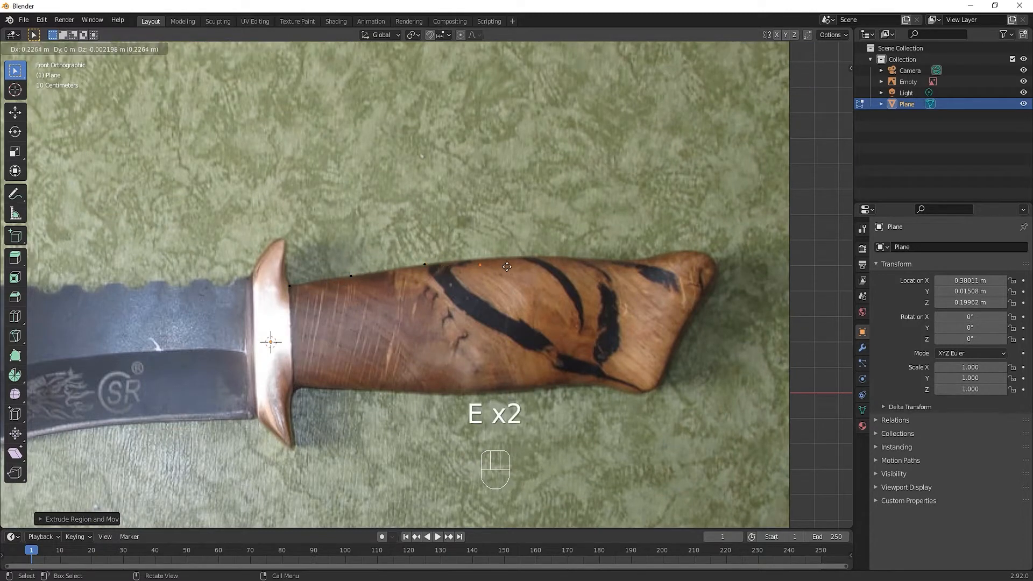
left_click(513, 261)
key("e")
left_click(581, 259)
key("e")
left_click(643, 263)
key("e")
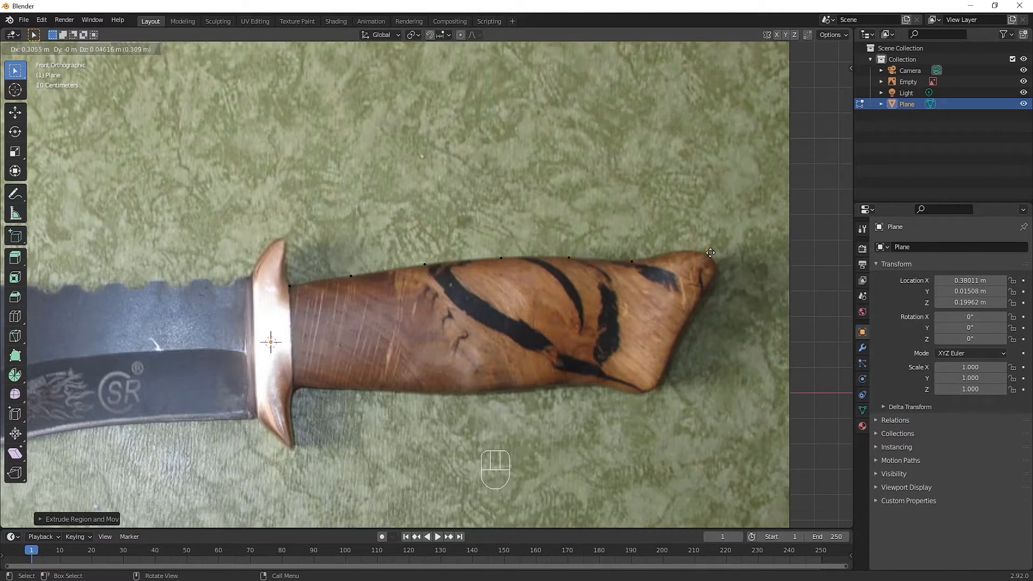
left_click(709, 253)
Extrude the outline around the handle's butt end and position the last vertex at its lower corner
key("e")
left_click(726, 280)
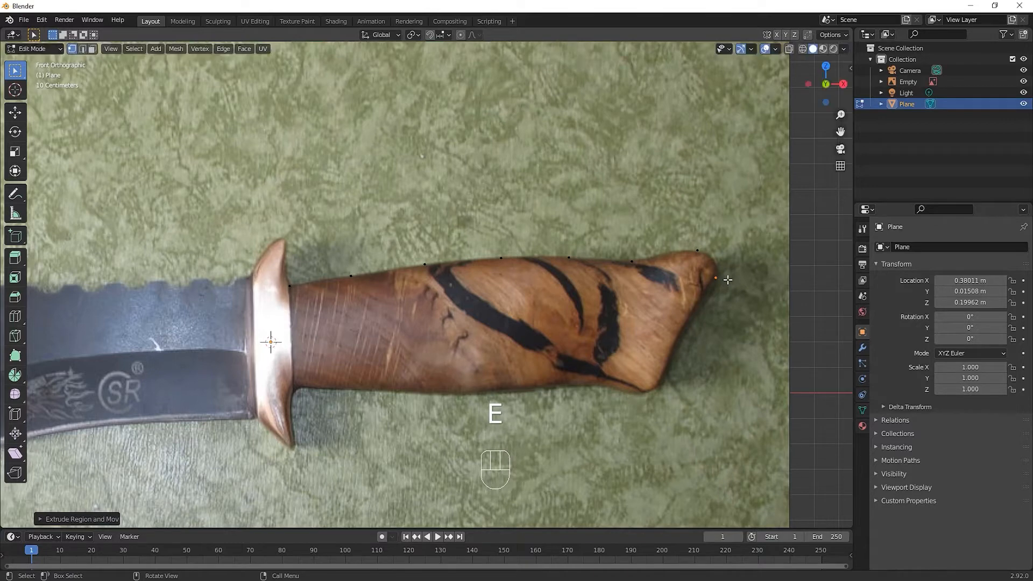
key("e")
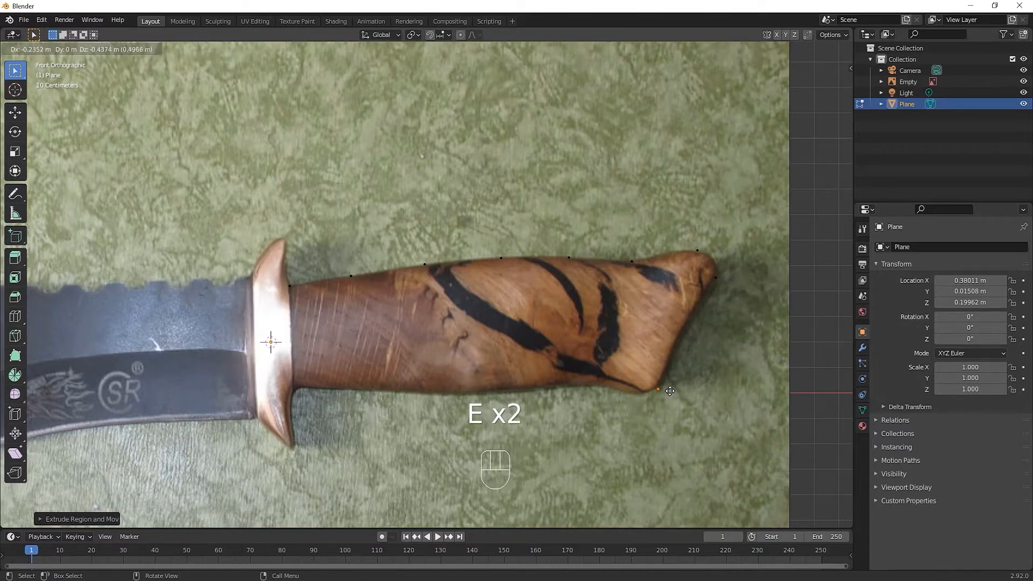
left_click(670, 390)
key("e")
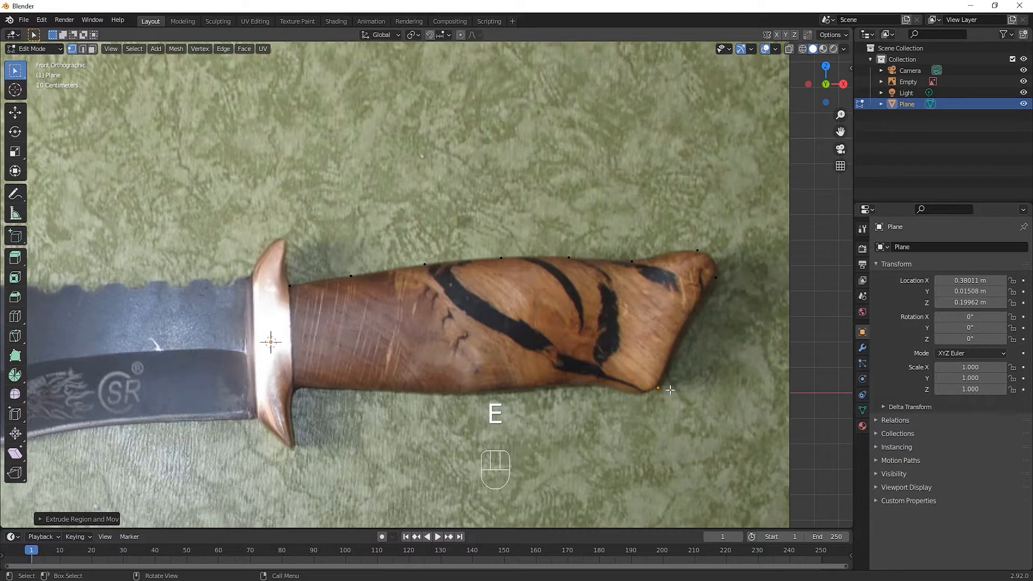
key("g")
left_click(652, 395)
Extrude seven vertices along the handle's lower edge from the butt end to the guard, and join the last to the first vertex
key("e")
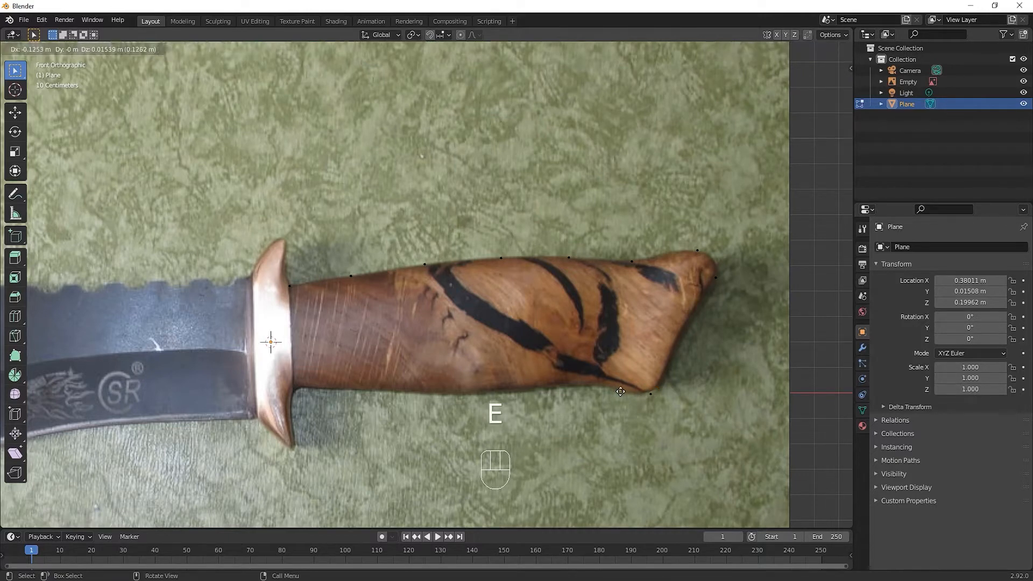
left_click(614, 389)
key("e")
left_click(580, 385)
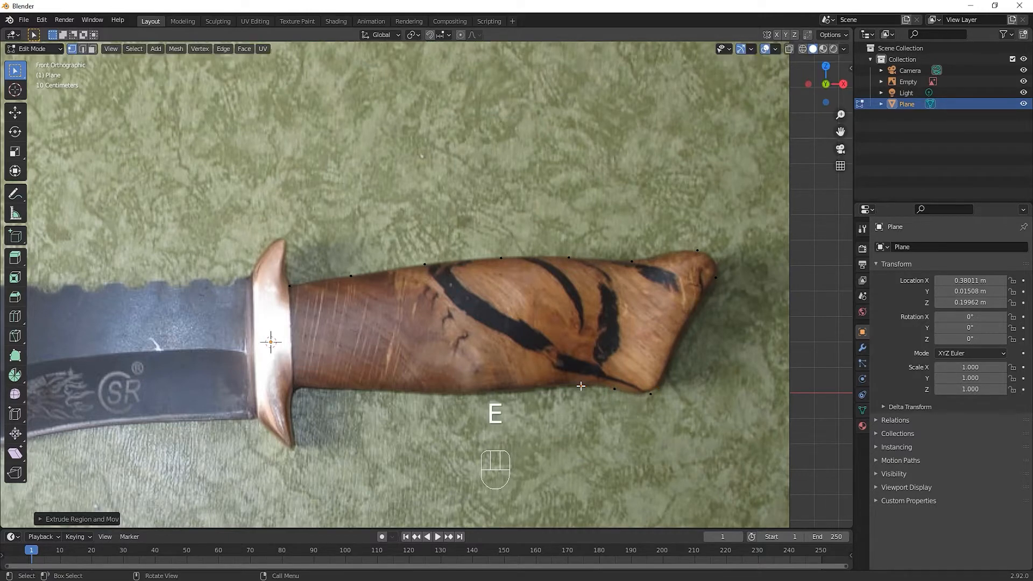
key("e")
left_click(546, 389)
key("e")
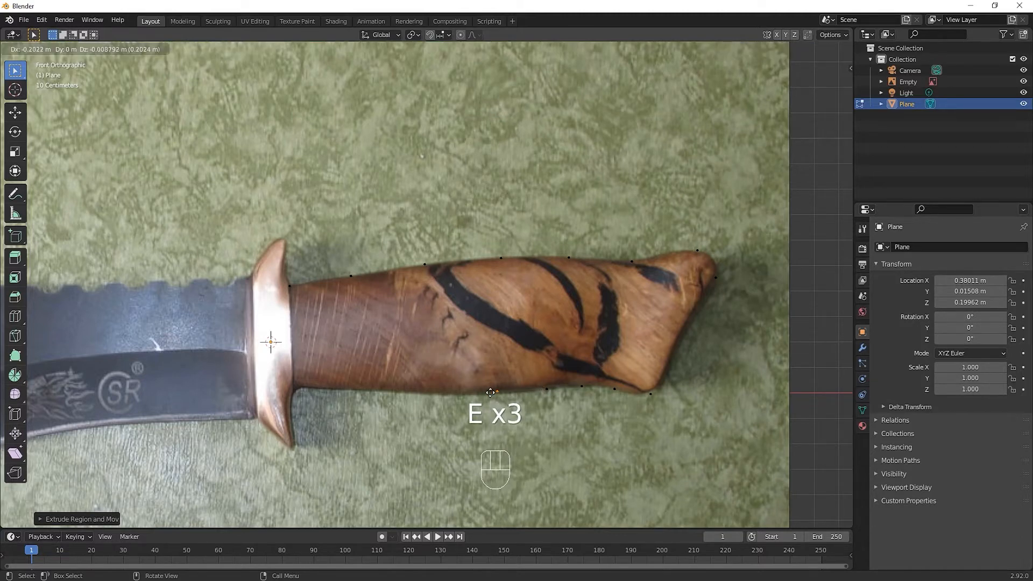
left_click(496, 392)
key("e")
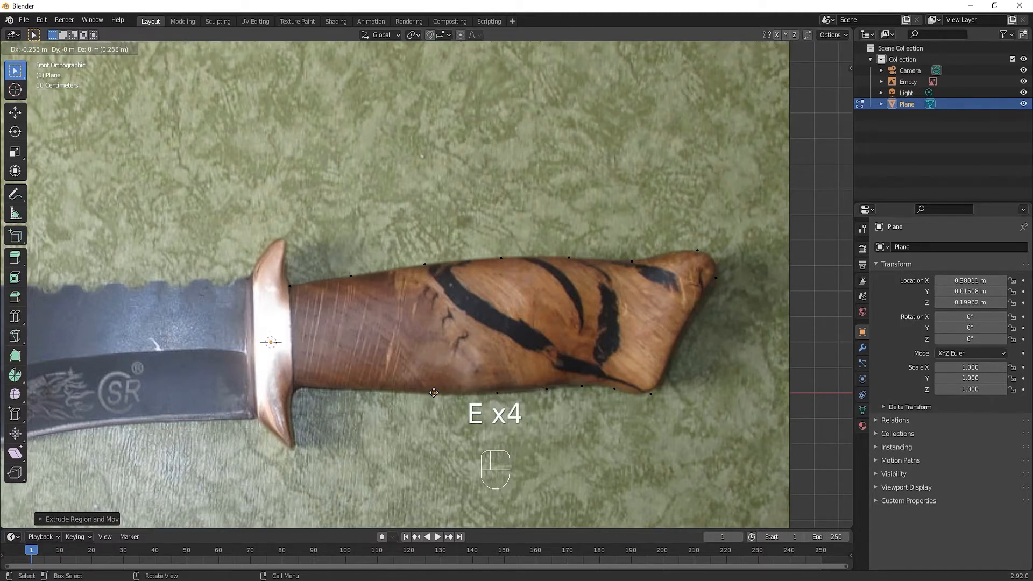
left_click(433, 393)
key("e")
left_click(357, 391)
key("e")
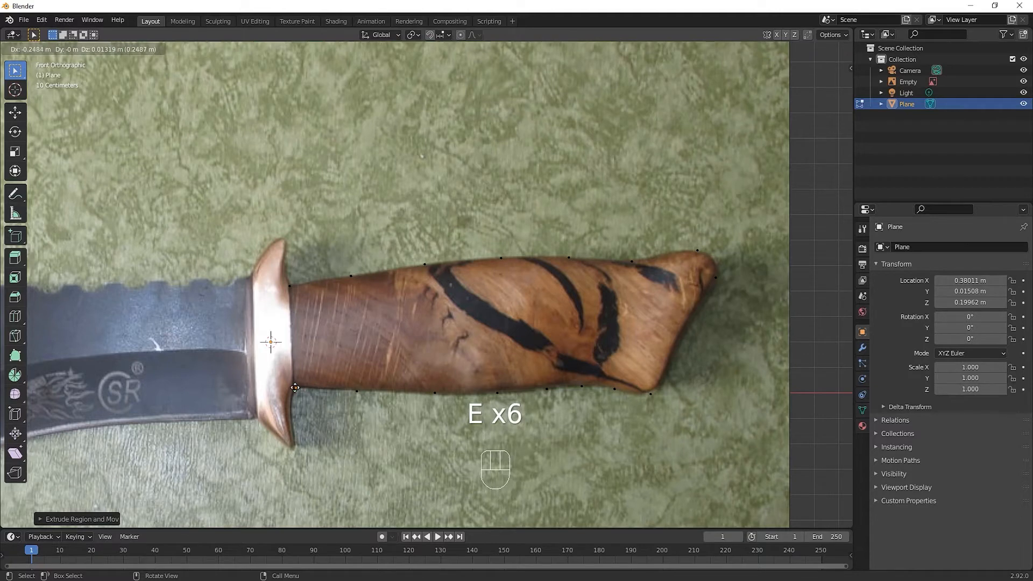
left_click(294, 387)
left_click(290, 285, "shift")
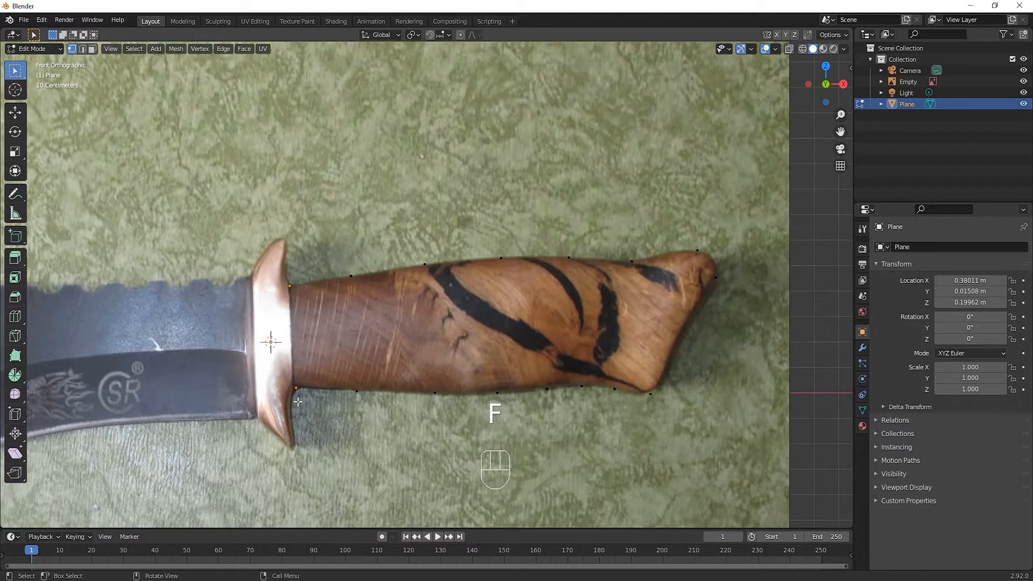
Select the whole handle outline and move it about 0.106 m along the negative Y axis, in front of the reference photo
middle_click_drag(660, 343, 508, 364)
scroll(623, 363, "down", 1)
key("a")
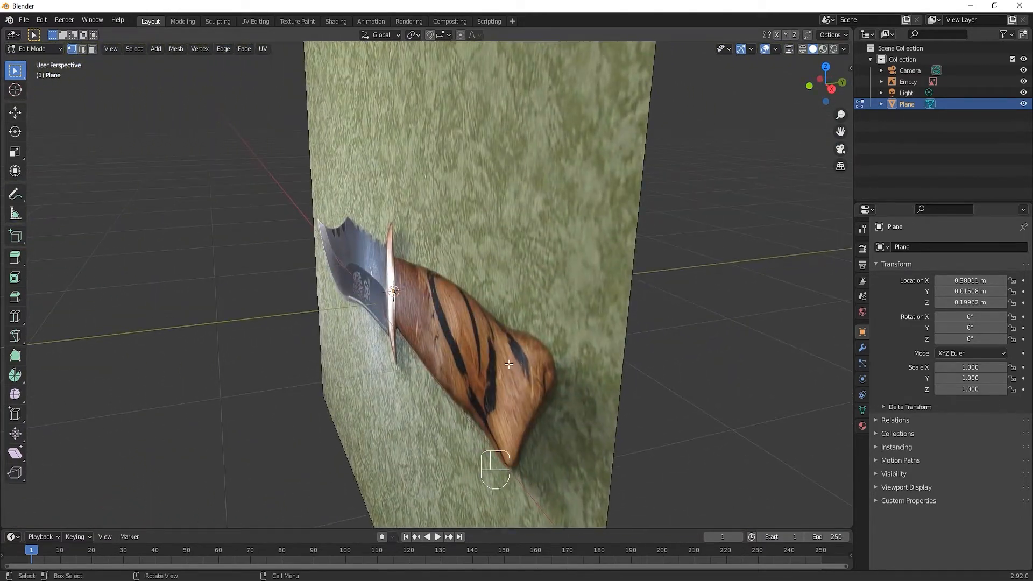
key("g")
key("y")
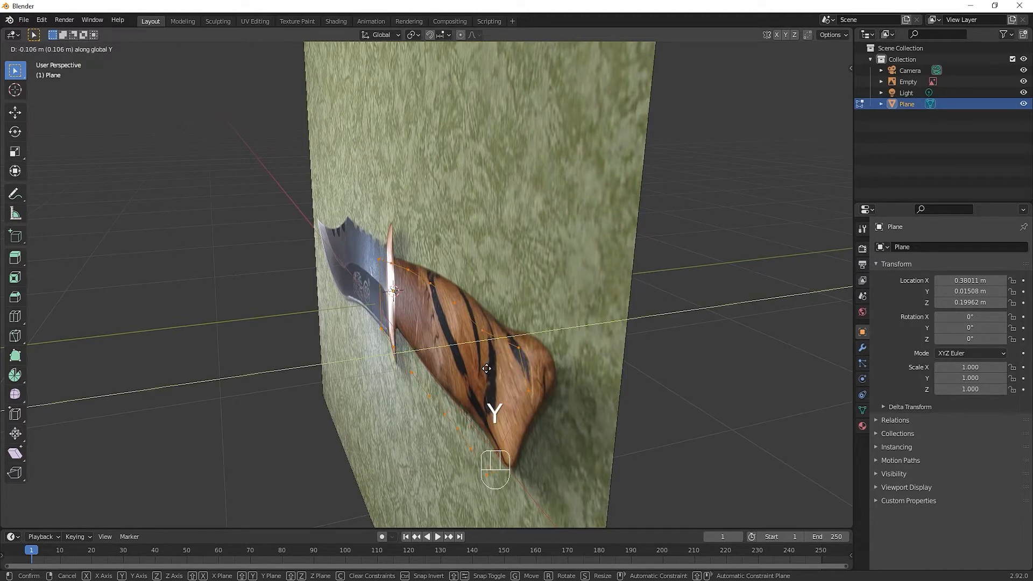
left_click(487, 369)
Fill the handle outline with faces, starting from the slanted edge at the butt end and continuing to the guard
middle_click_drag(481, 374, 516, 386)
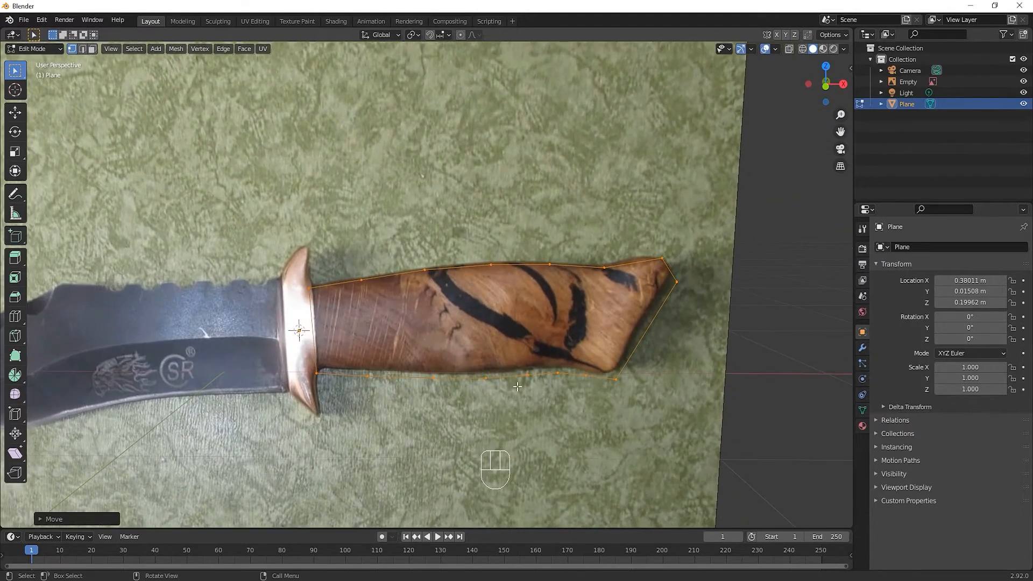
key("2")
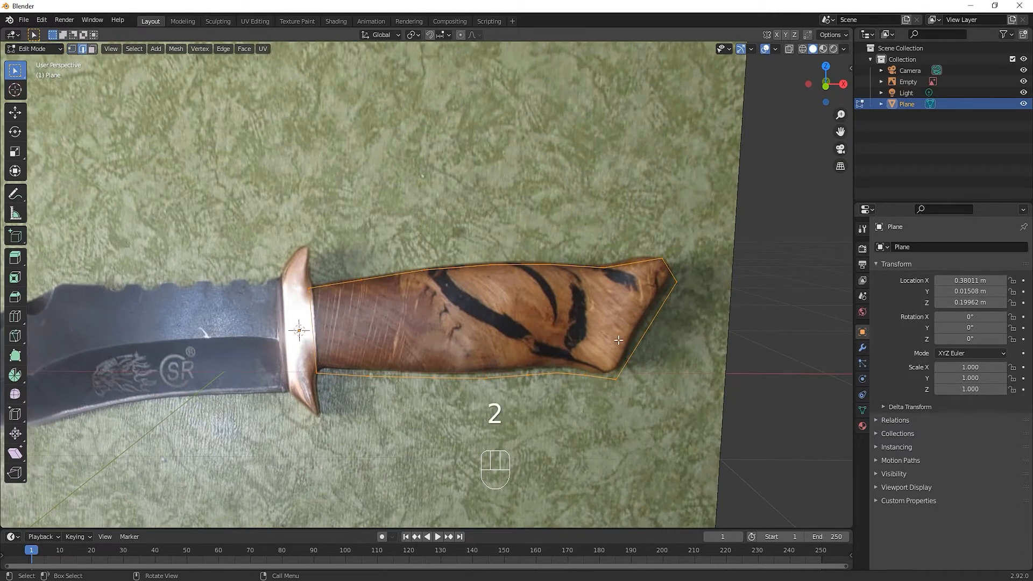
key("KP_1")
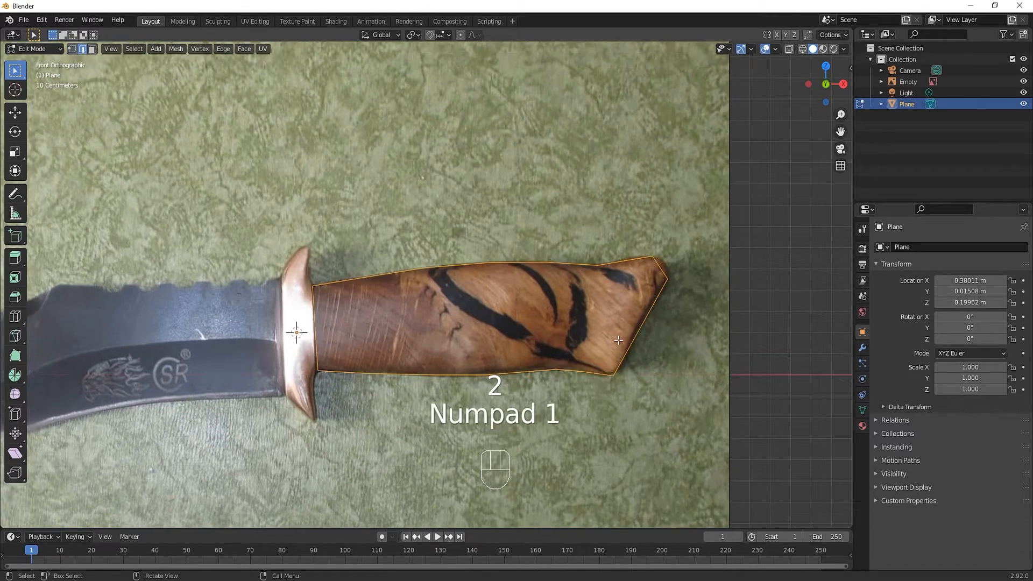
left_click(650, 309)
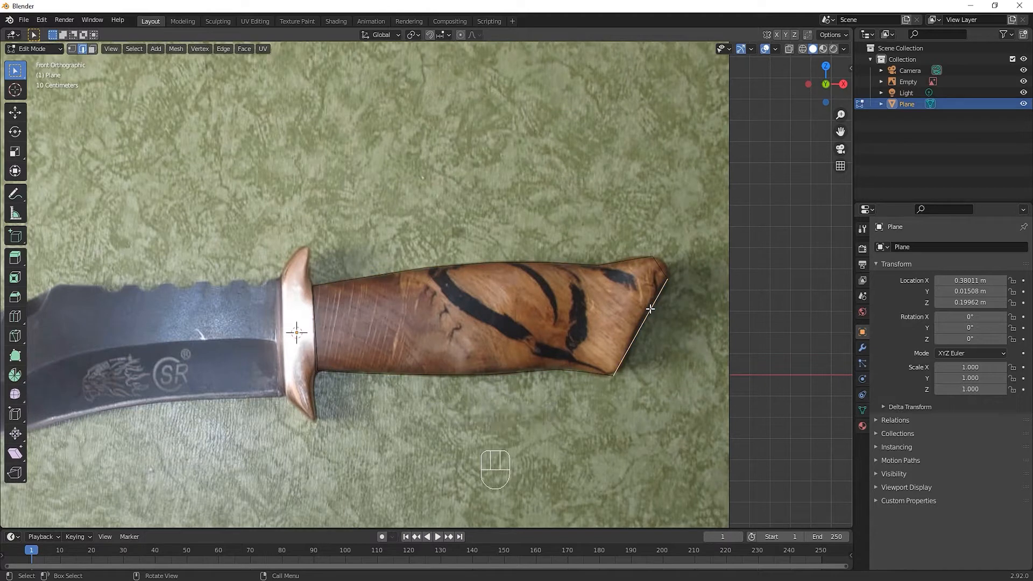
key("f")
key("f")
key("f")
key("f")
key("f")
key("f")
key("f")
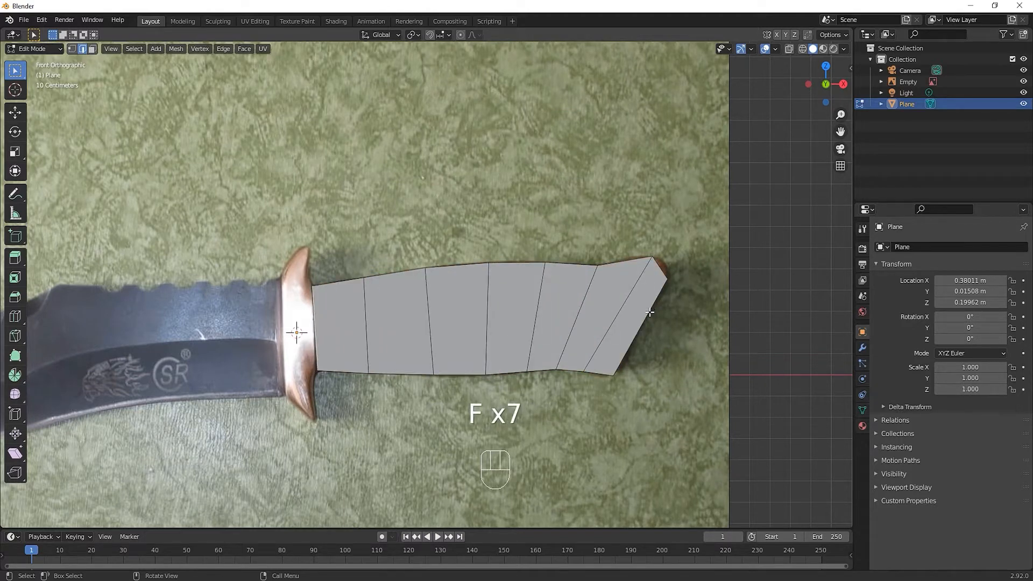
Add one centred loop cut running lengthwise through the handle faces
key("ctrl+r")
left_click(640, 312)
right_click(640, 312)
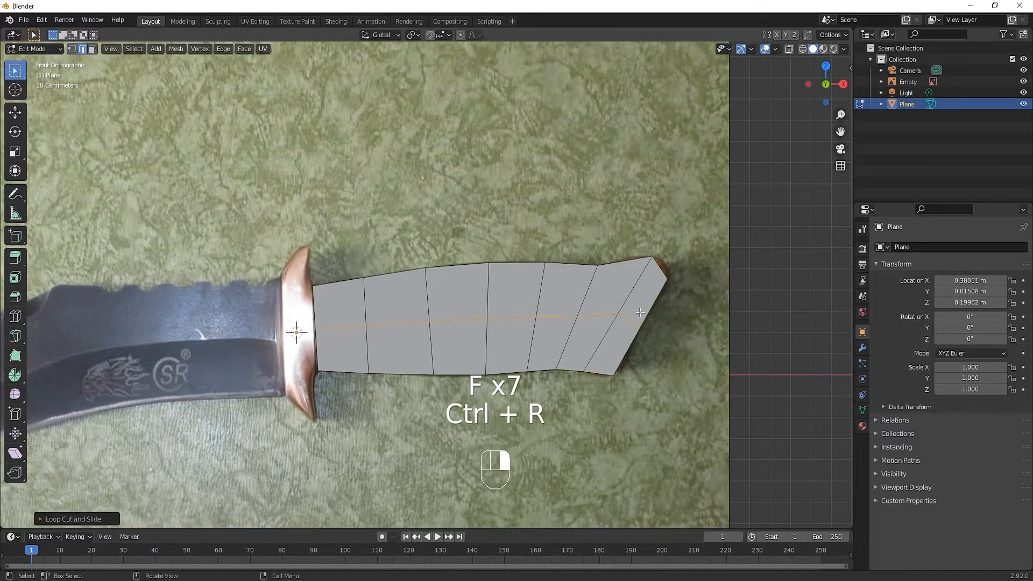
left_click(617, 193)
mouse_move(615, 393)
middle_mouse_down()
mouse_move(680, 401)
mouse_move(694, 414)
mouse_move(618, 445)
mouse_move(511, 403)
mouse_move(612, 412)
middle_mouse_up()
key("KP_1")
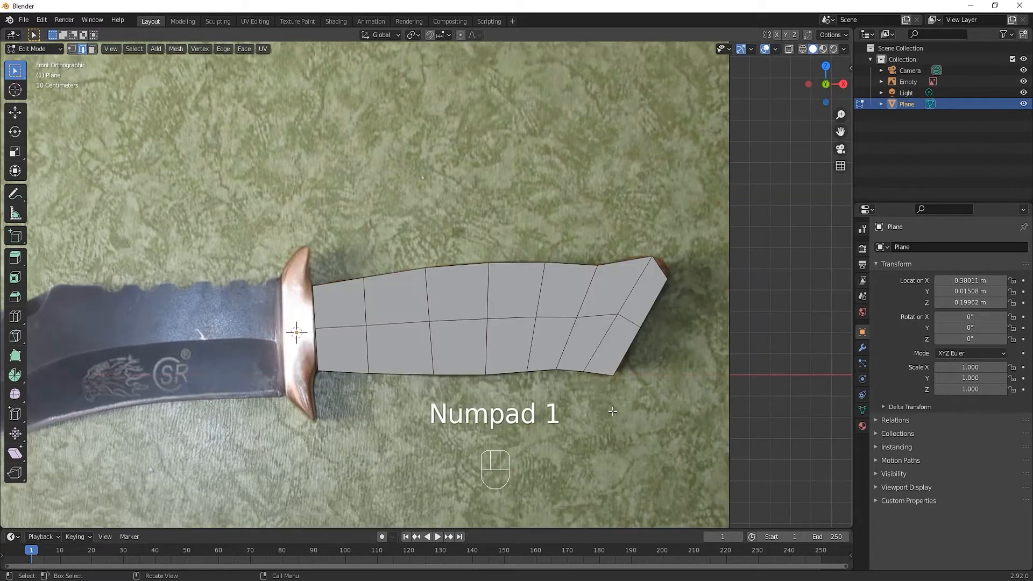
Add a Mirror modifier to the handle with only the Y axis active and clipping enabled
left_click(862, 348)
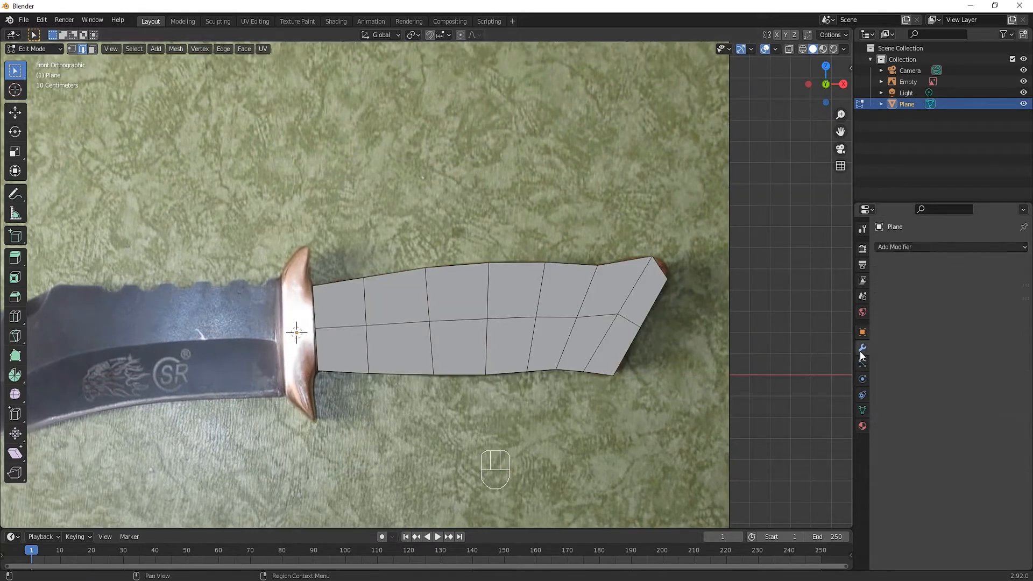
left_click(908, 246)
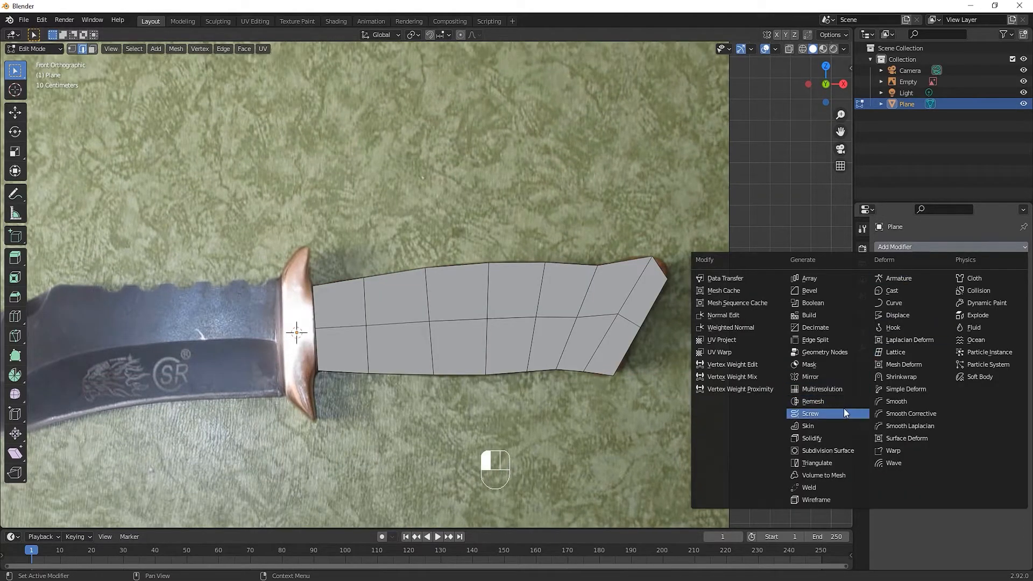
left_click(828, 379)
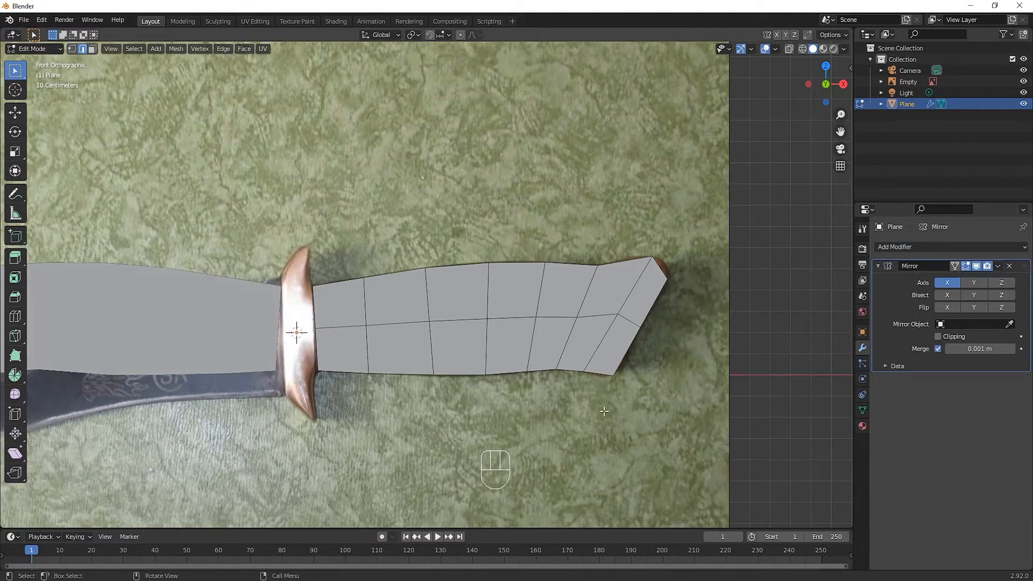
left_click(974, 282)
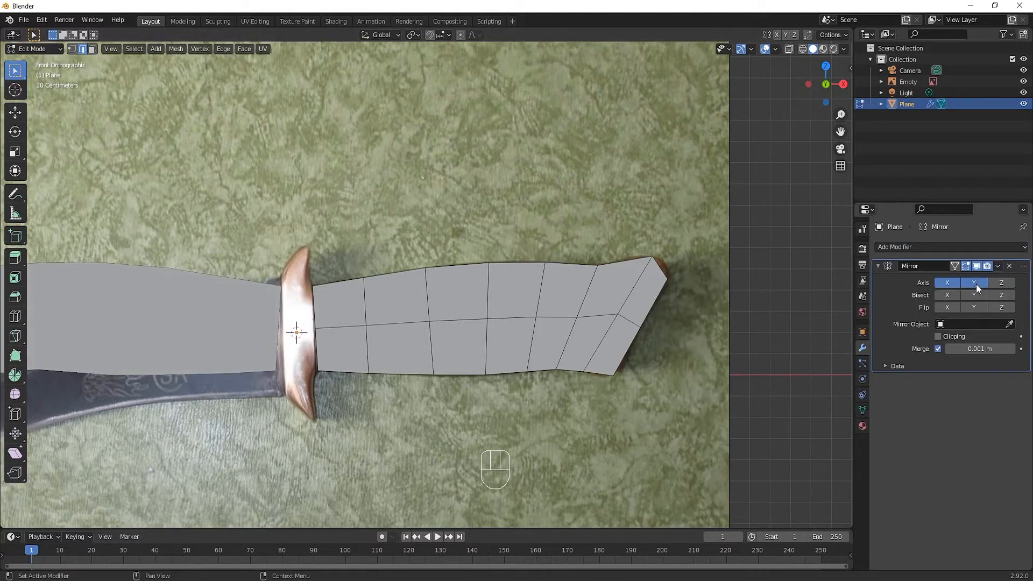
left_click(947, 283)
middle_click_drag(649, 371, 659, 391)
left_click(956, 337)
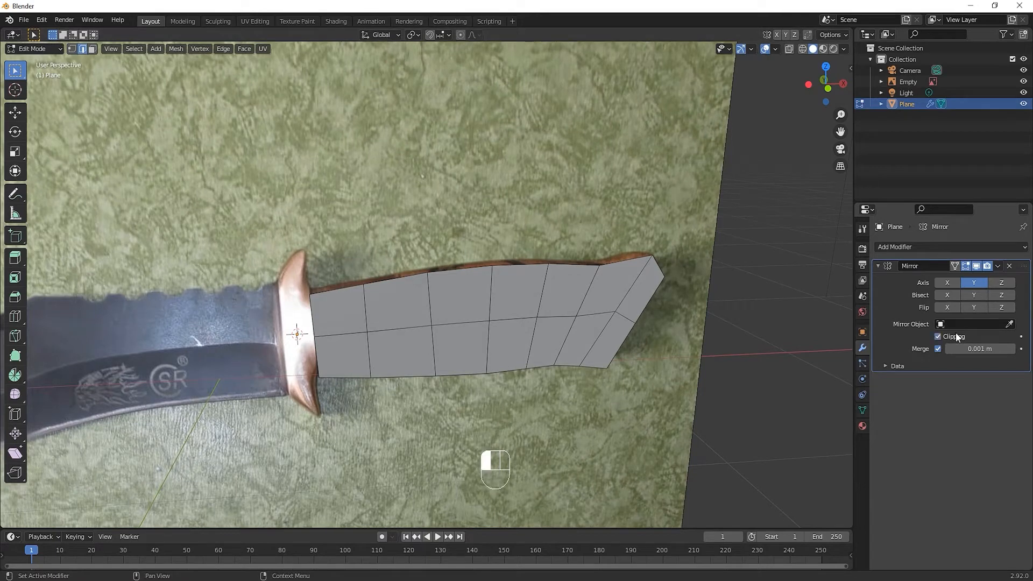
Select all faces of the handle and extrude them about 0.107 m to give it thickness
key("3")
left_click(468, 313)
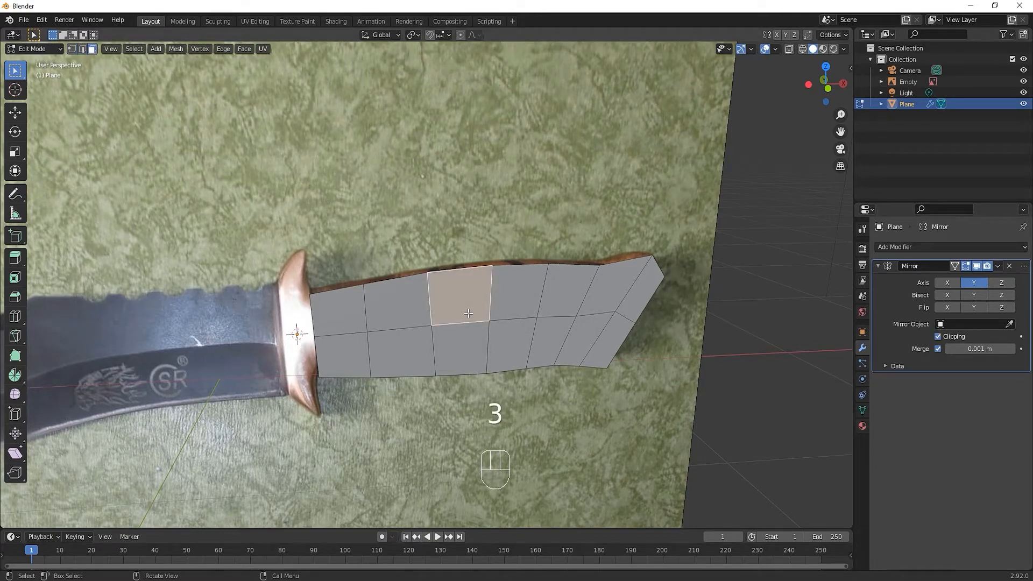
key("a")
middle_click_drag(468, 313, 431, 362)
key("e")
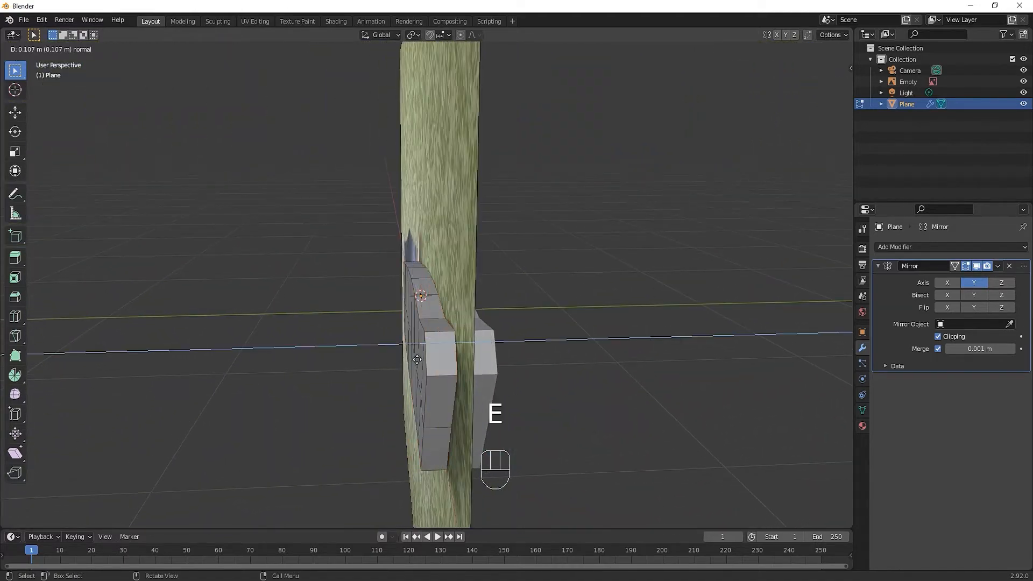
left_click(451, 359)
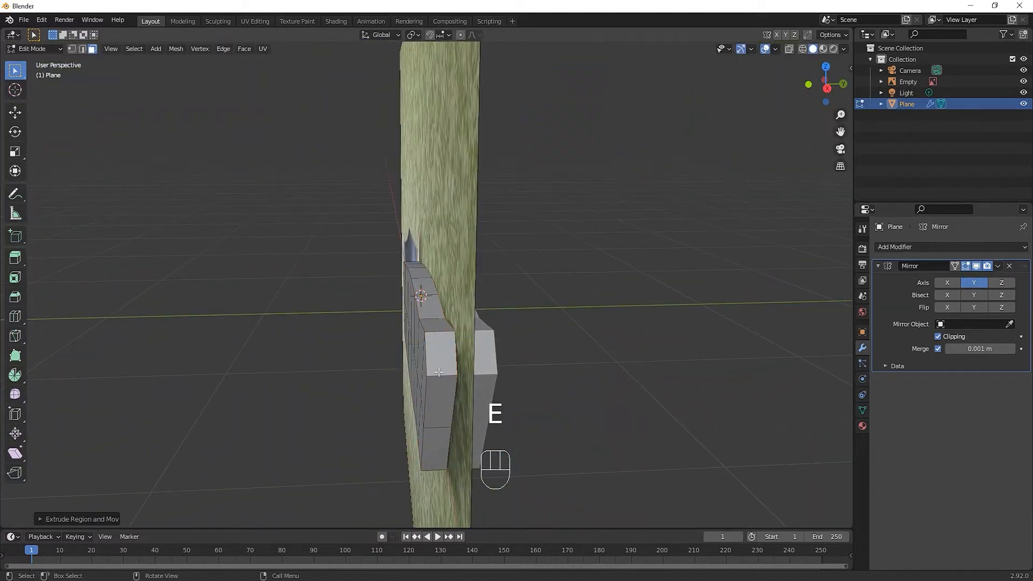
With X-ray on and the reference image hidden, delete the selected inner faces of the extruded handle
middle_click_drag(451, 359, 691, 166)
key("alt+z")
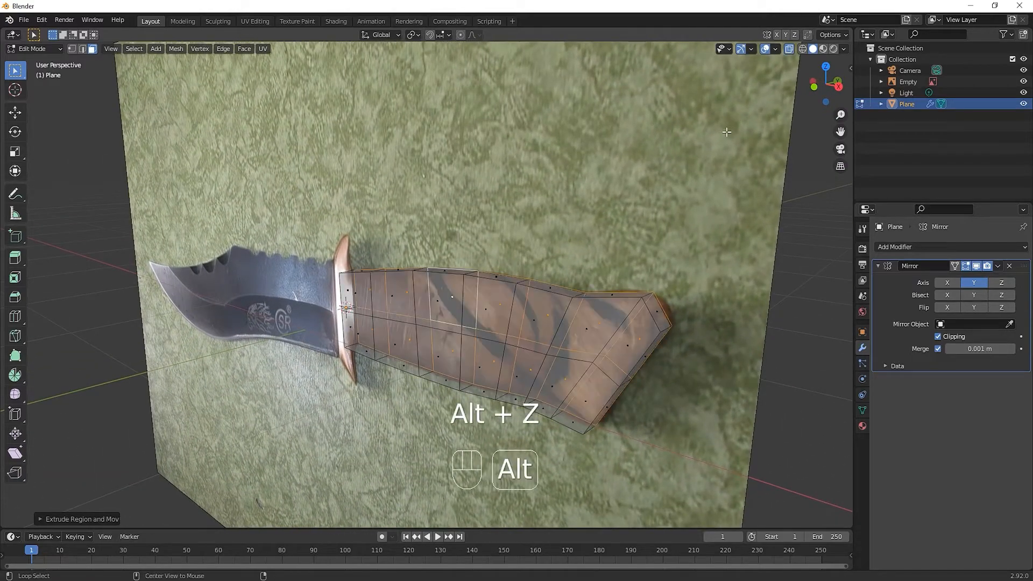
middle_click_drag(578, 355, 589, 302)
left_click(1023, 82)
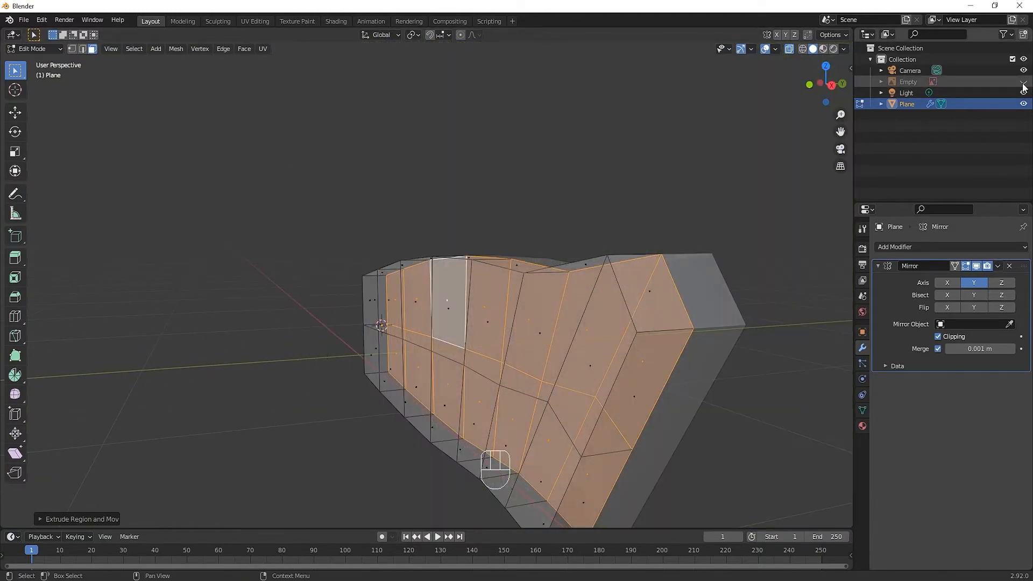
middle_click_drag(635, 344, 569, 435)
key("x")
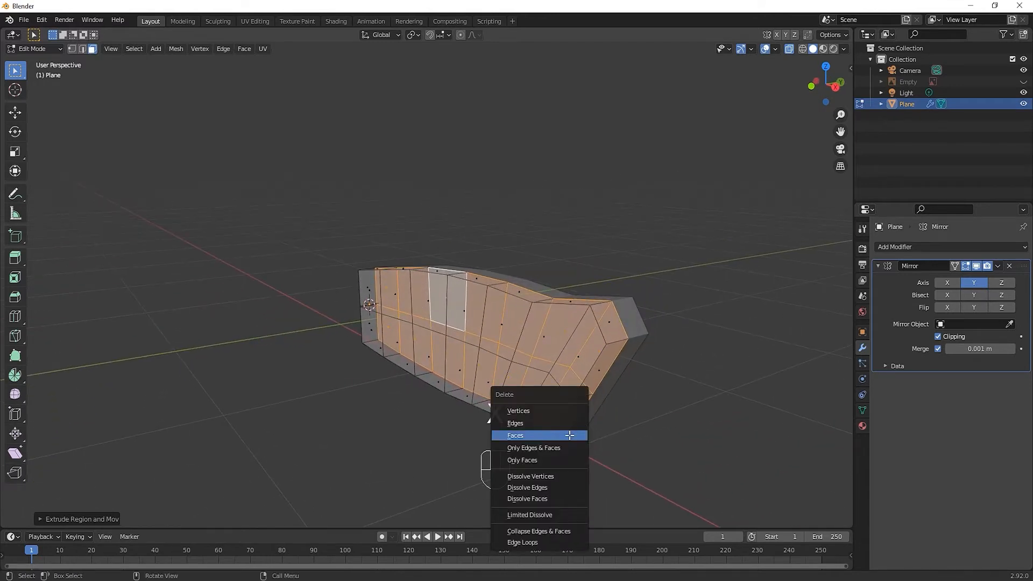
left_click(569, 435)
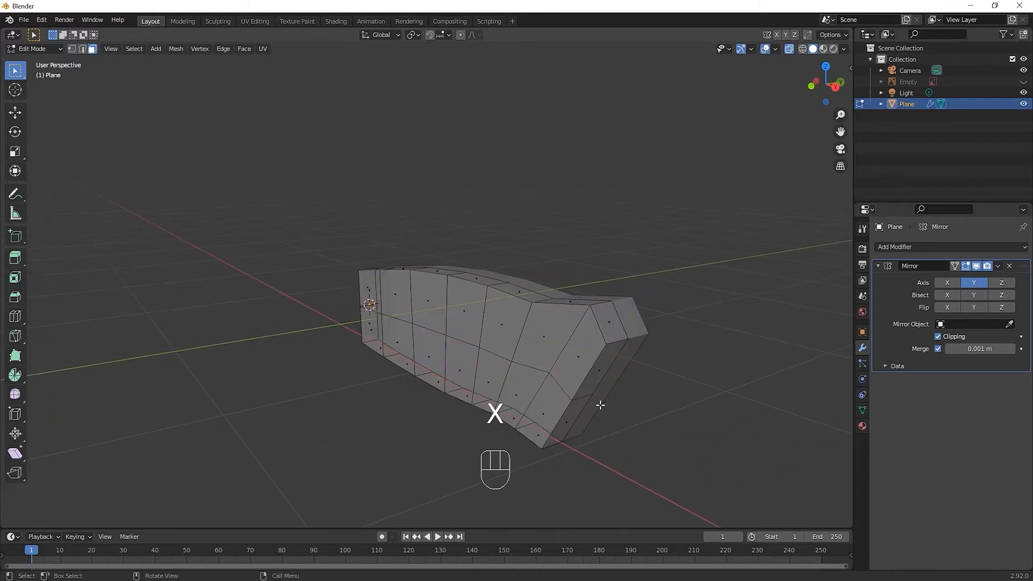
Show the reference image again and add a Subdivision Surface modifier to the handle
middle_click_drag(602, 405, 597, 370)
left_click(1024, 82)
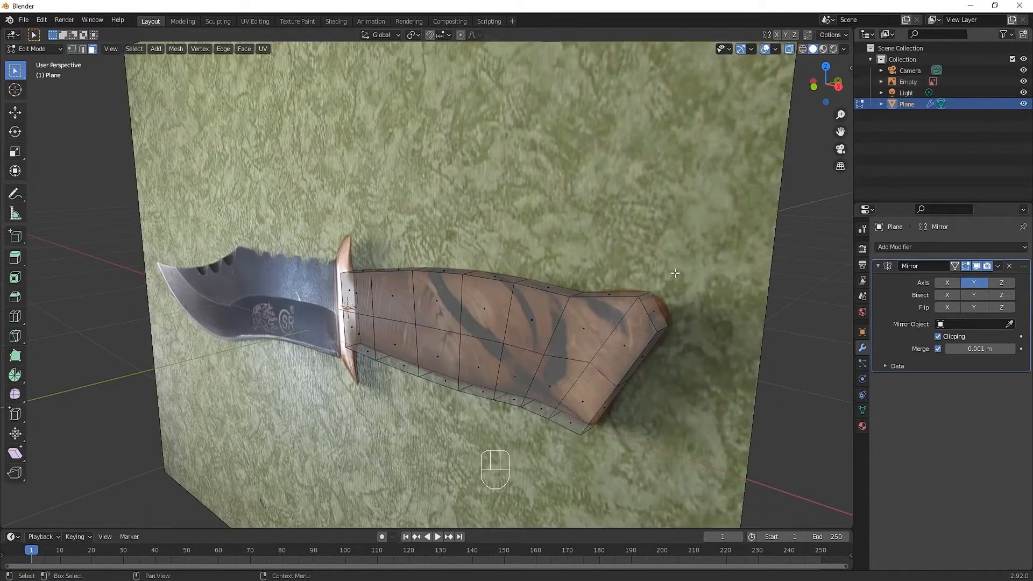
middle_click_drag(484, 383, 541, 388)
key("KP_1")
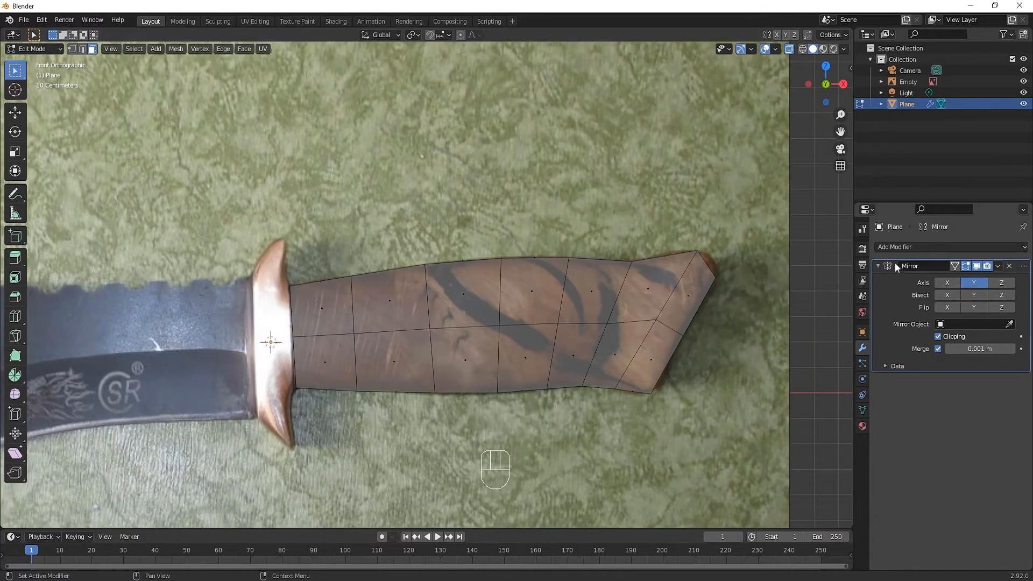
left_click(894, 247)
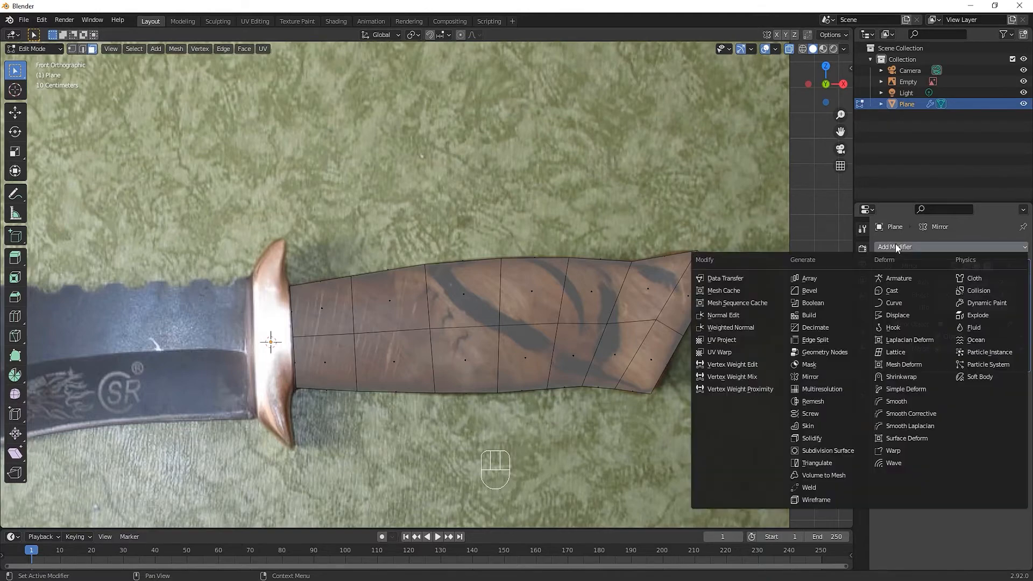
left_click(849, 449)
Turn off X-ray and slide the edge loop along the handle's upper outer edge inward toward its centreline
middle_click_drag(544, 376, 568, 363)
left_click(616, 302, "alt")
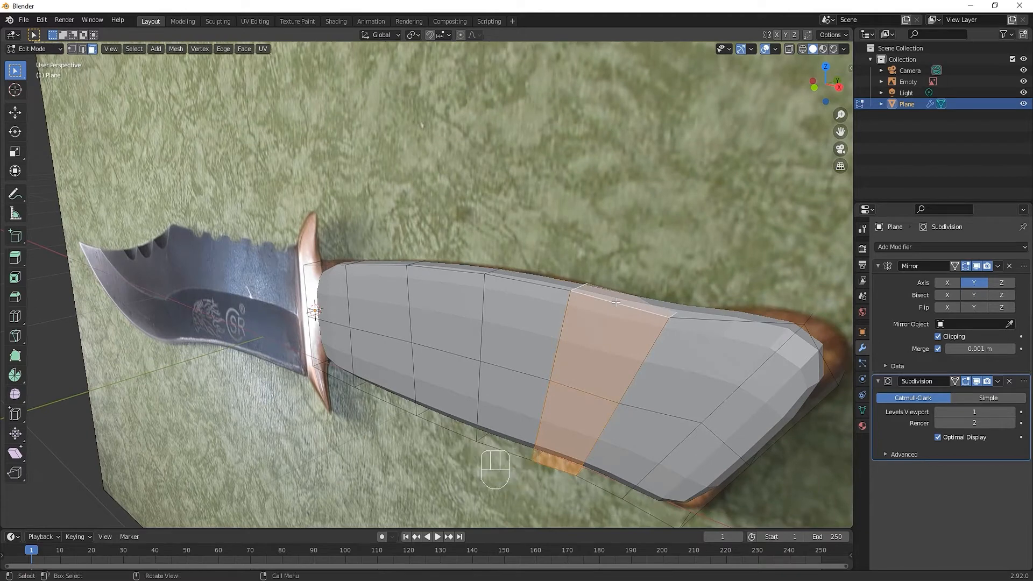
key("2")
left_click(612, 376, "alt")
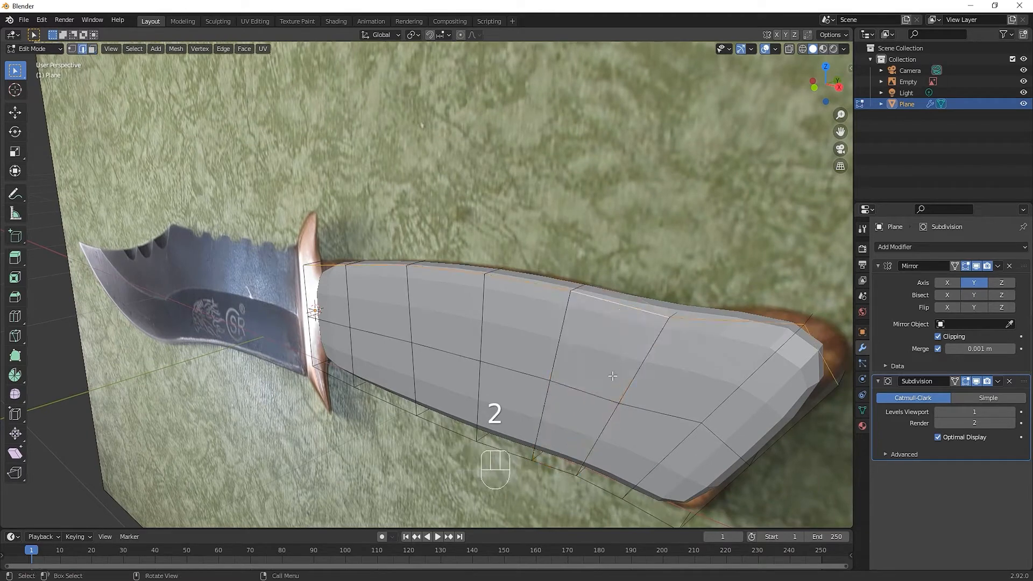
key("g")
key("g")
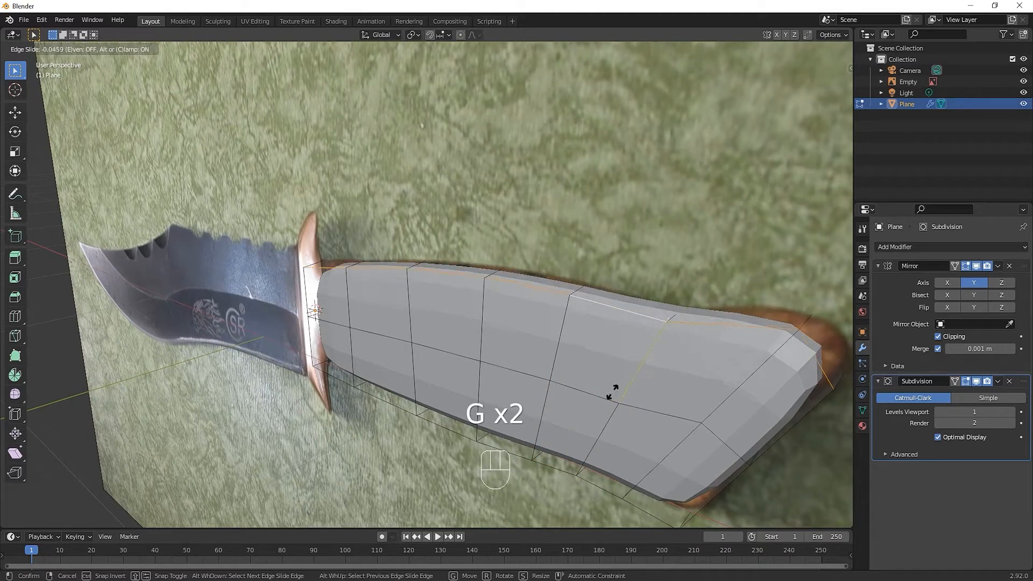
left_click(608, 408)
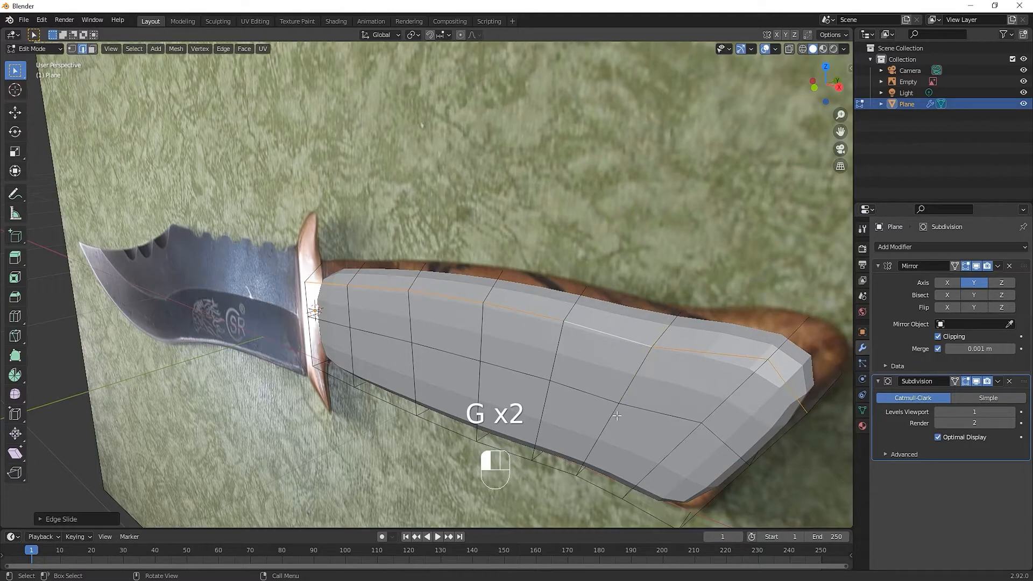
Slide the edge loop along the handle's lower outer edge inward toward its centreline
middle_click_drag(608, 409, 598, 254)
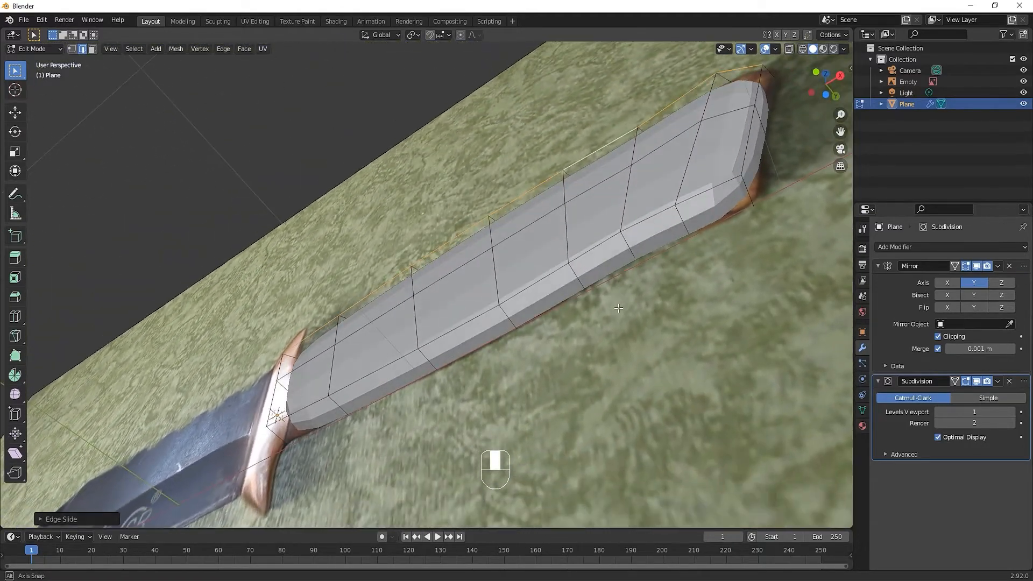
left_click(598, 255, "alt")
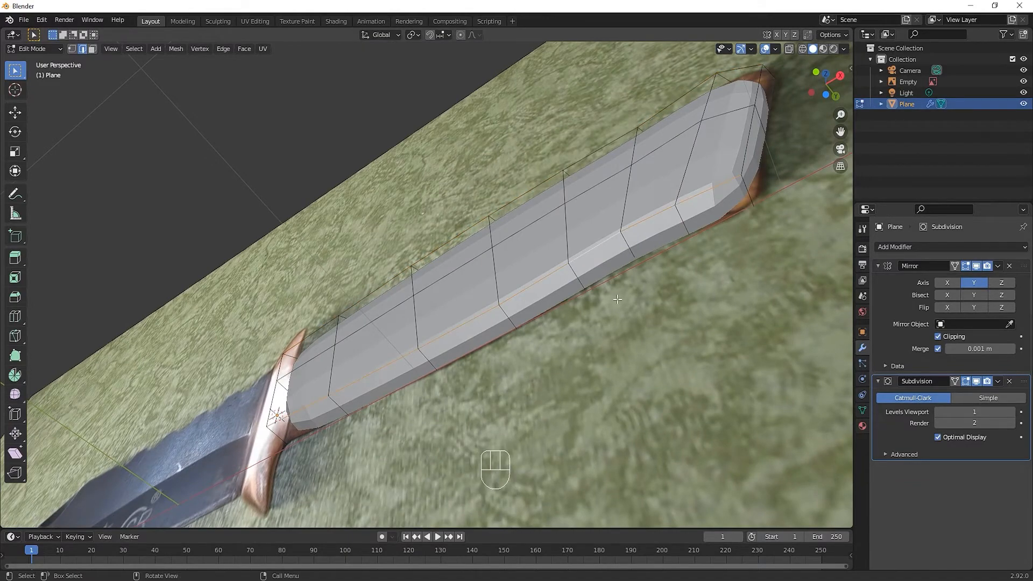
middle_click_drag(617, 299, 535, 387)
key("g")
key("g")
left_click(542, 415)
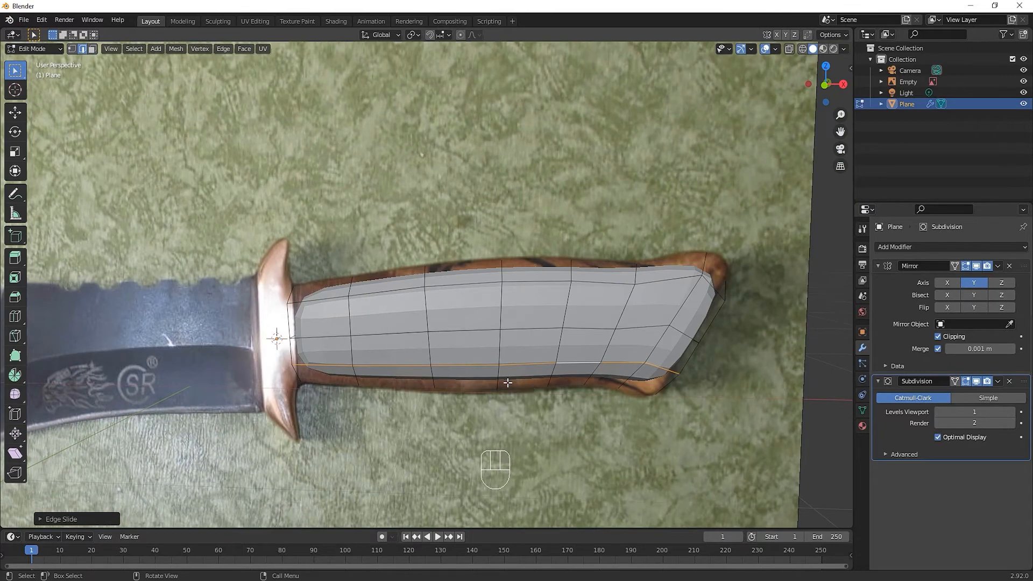
Select the whole handle and scale it up with the X axis locked to fill the photo's outline
key("a")
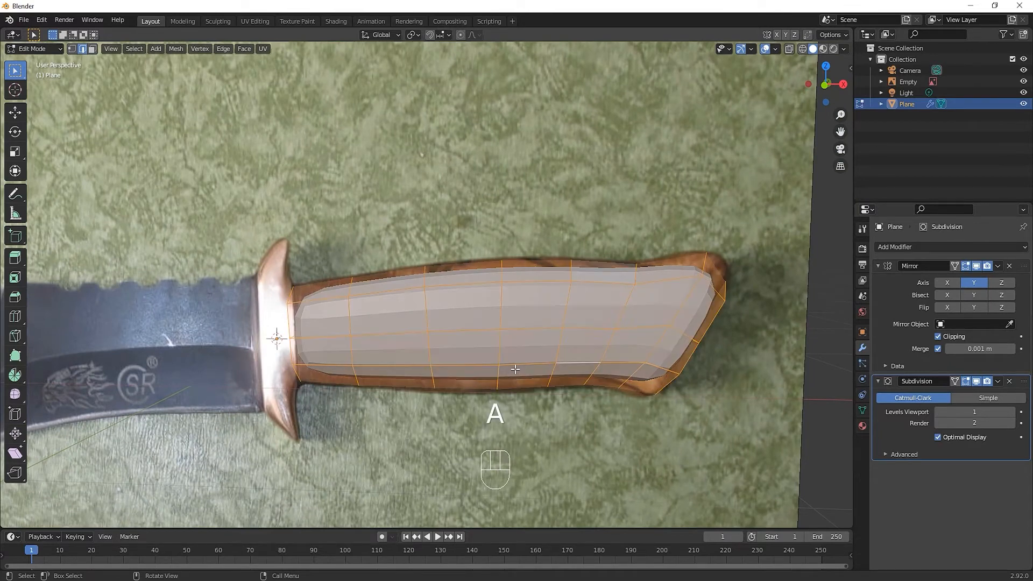
key("s")
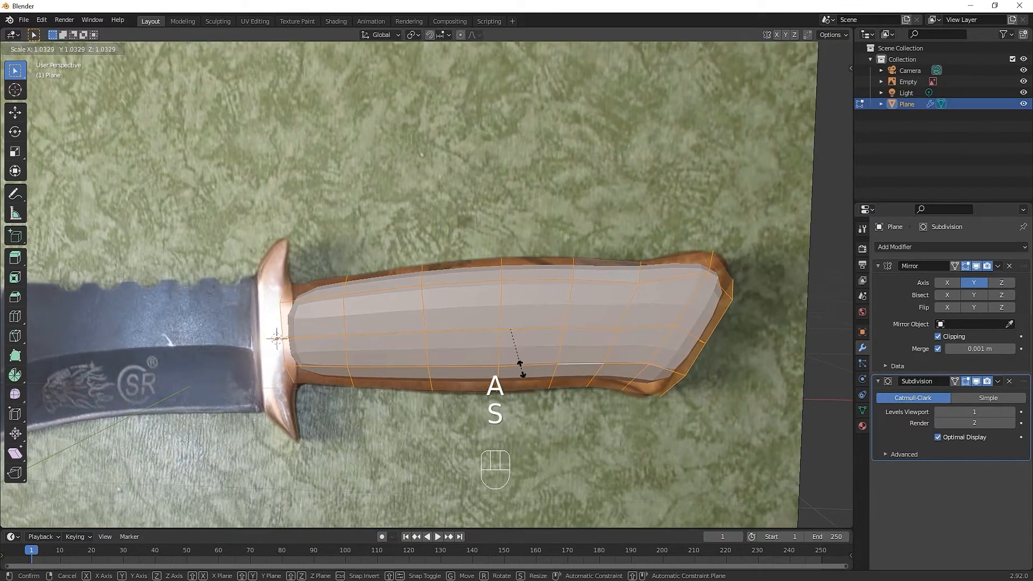
key("shift+z")
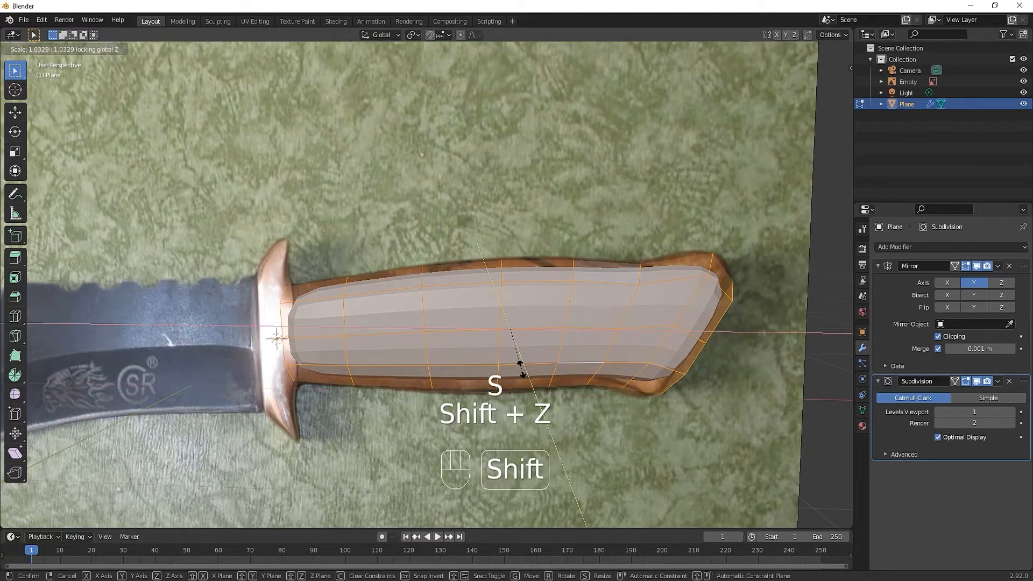
key("shift+x")
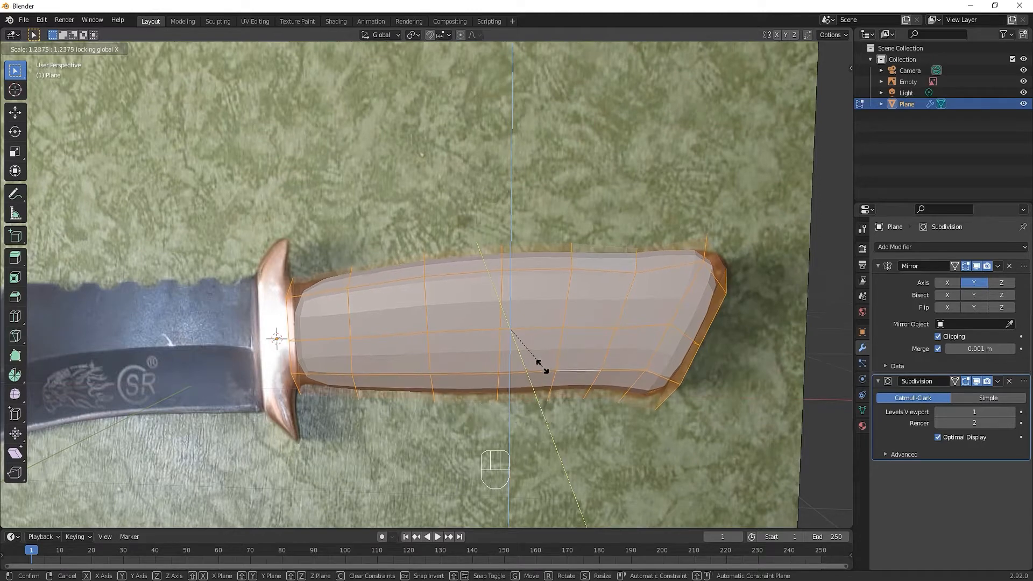
left_click(542, 364)
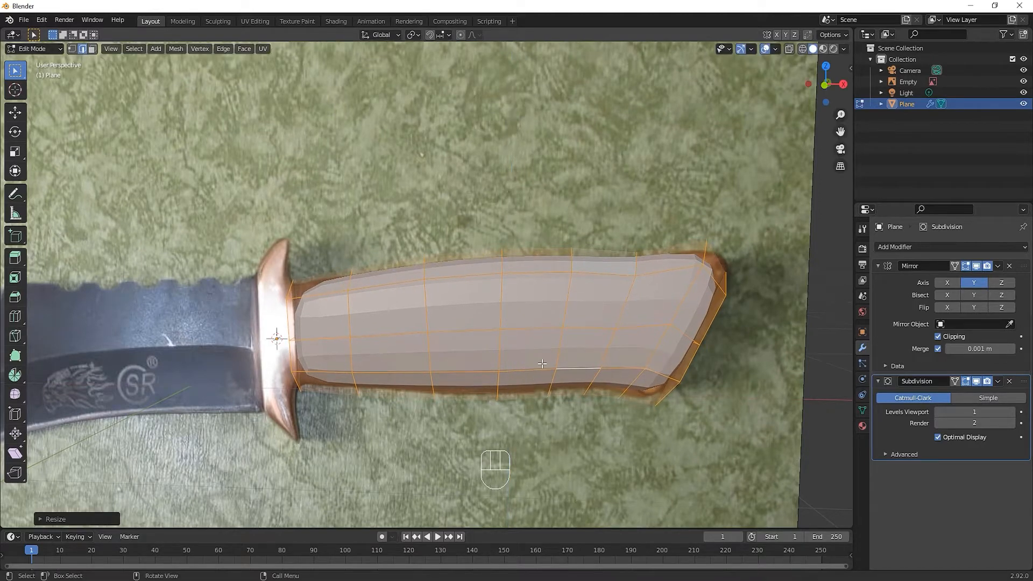
In front view, move the face at the handle's upper butt corner outward along X to the photo's tip
key("KP_1")
mouse_move(666, 340)
middle_mouse_down()
mouse_move(694, 329)
mouse_move(678, 335)
middle_mouse_up()
left_click(697, 186)
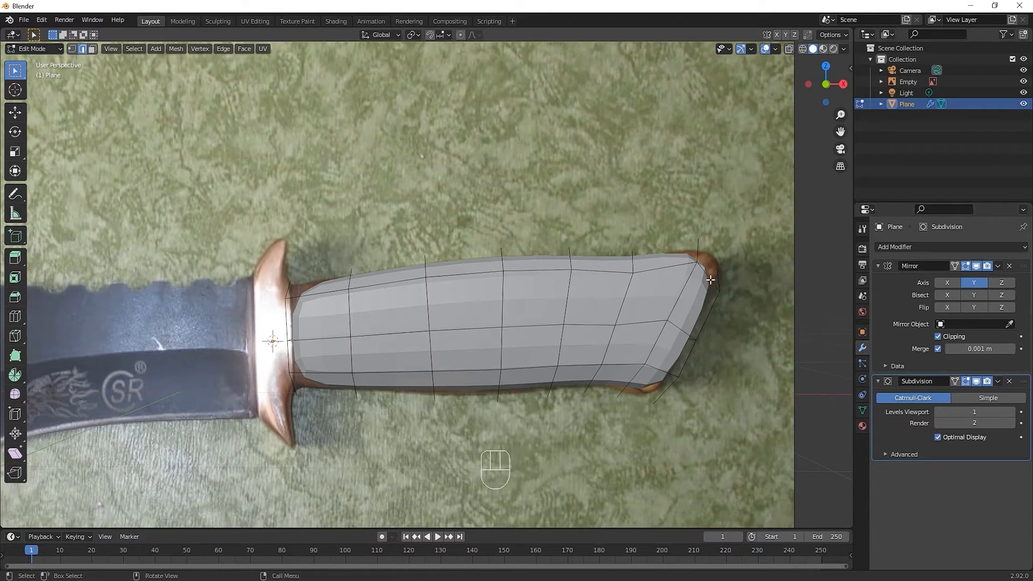
key("KP_1")
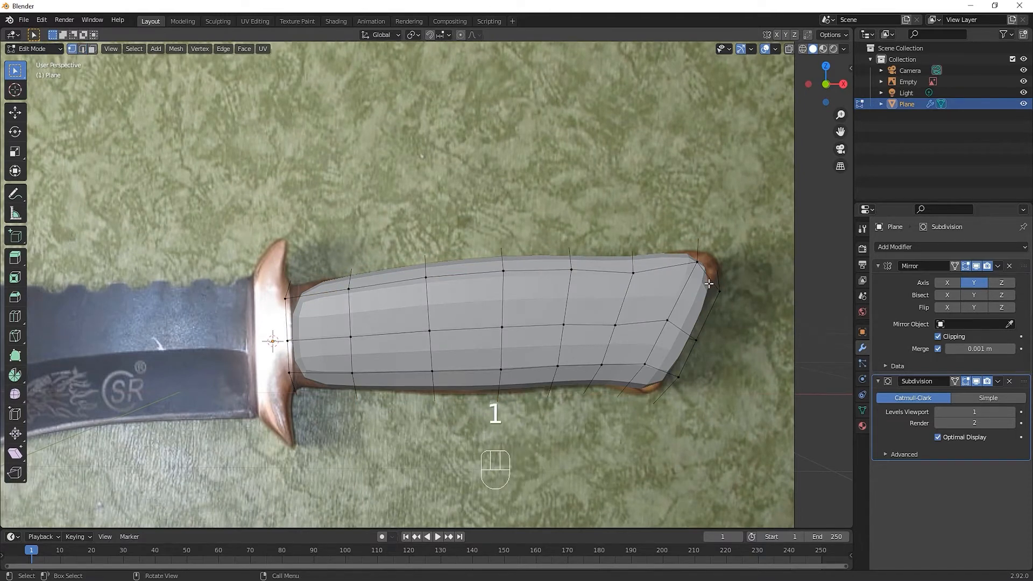
left_click(93, 50)
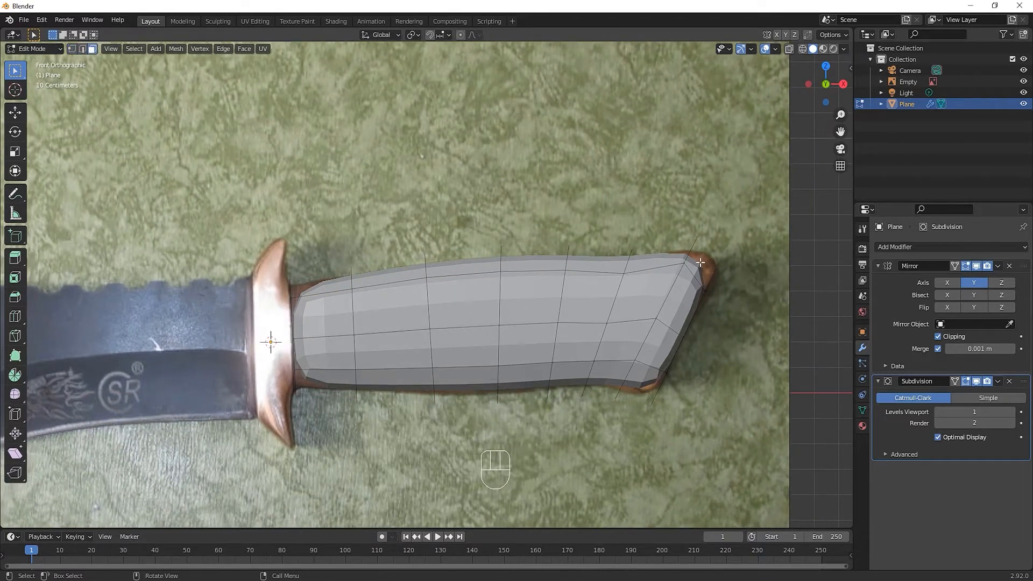
left_click(699, 264)
key("g")
key("x")
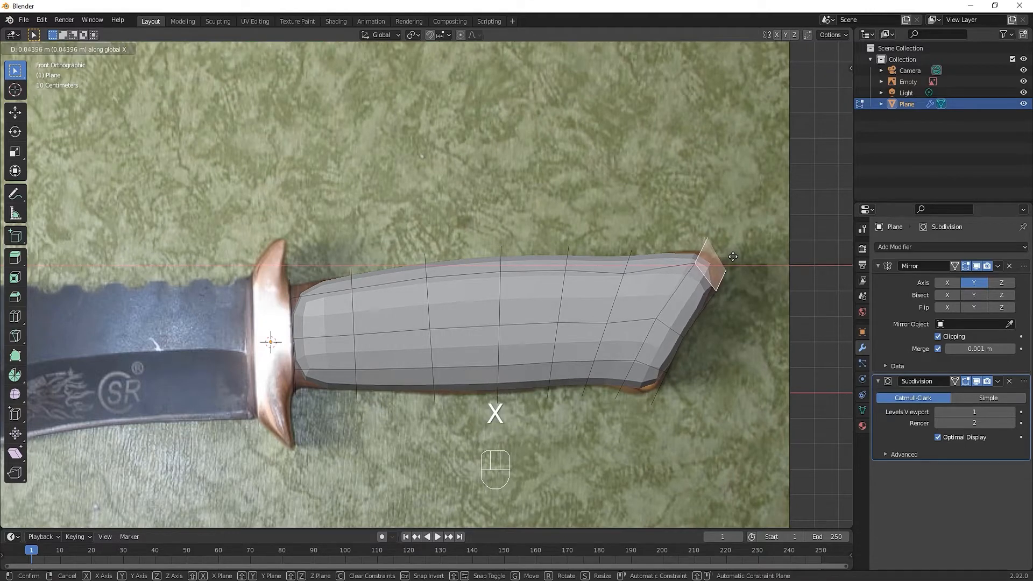
left_click(737, 256)
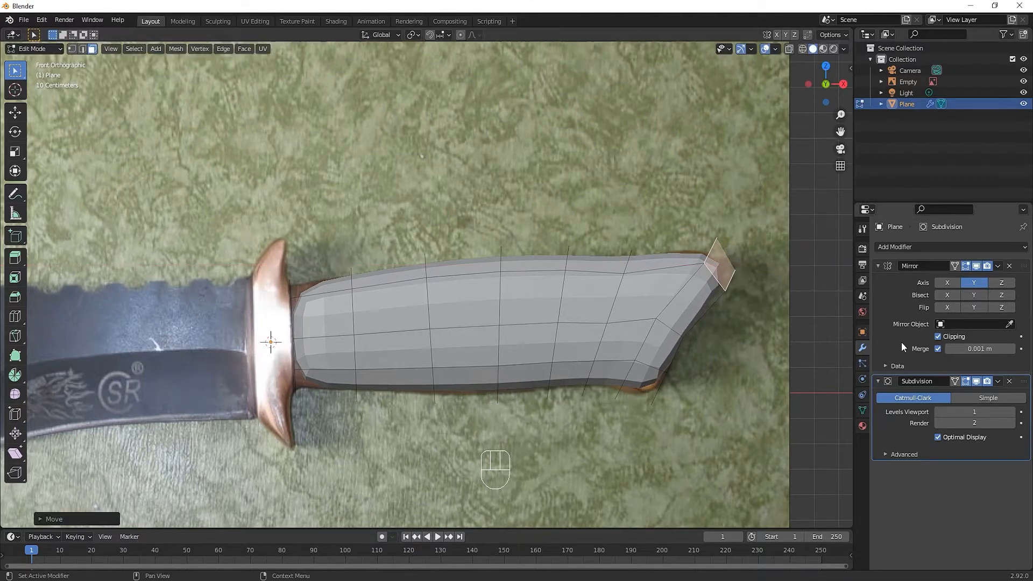
With X-ray on, add an edge loop around the handle close to its guard end
key("alt+z")
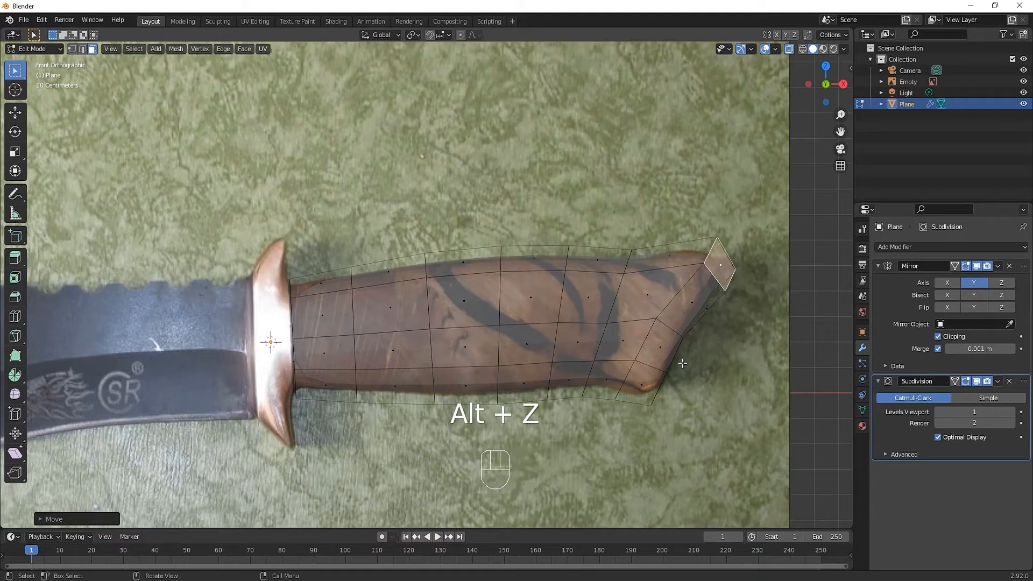
left_click(482, 371)
key("ctrl+r")
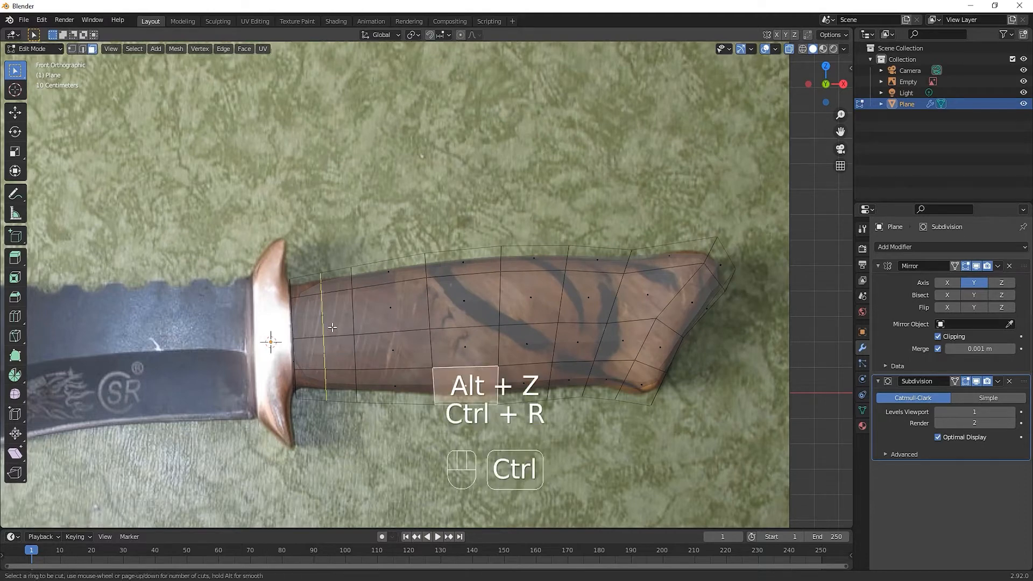
left_click(323, 328)
left_click(312, 327)
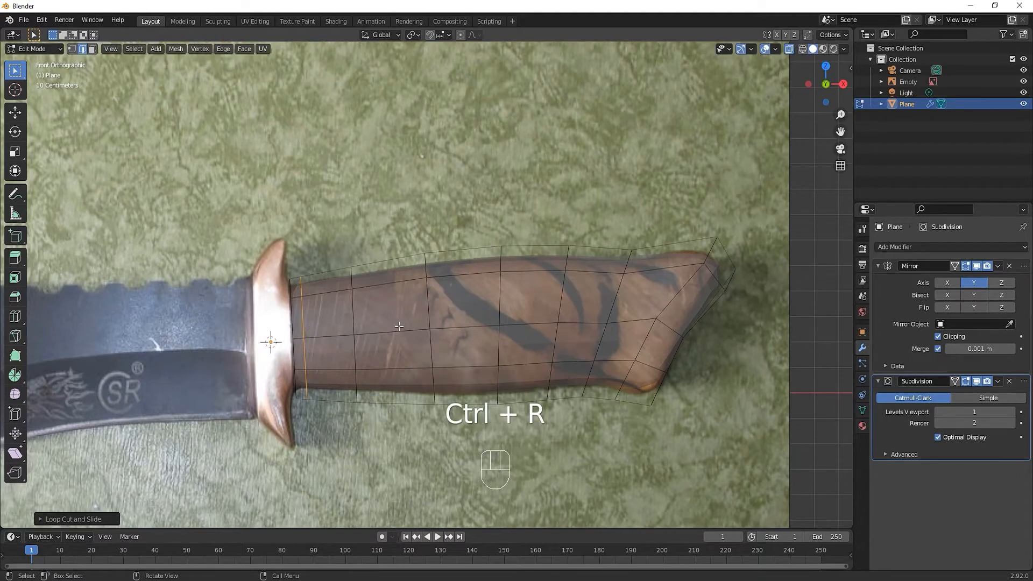
left_click(482, 326)
key("1")
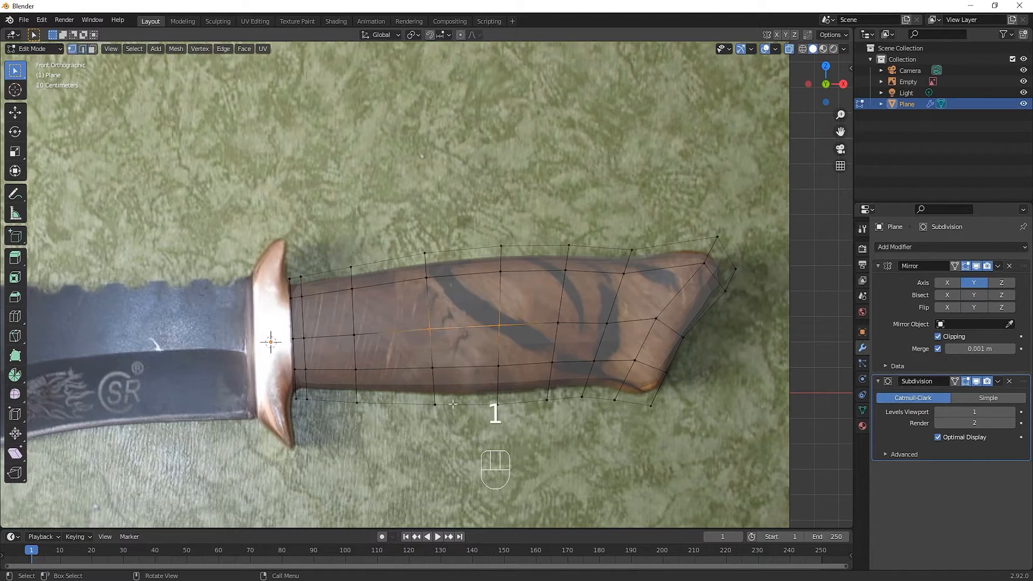
left_click(433, 403)
key("g")
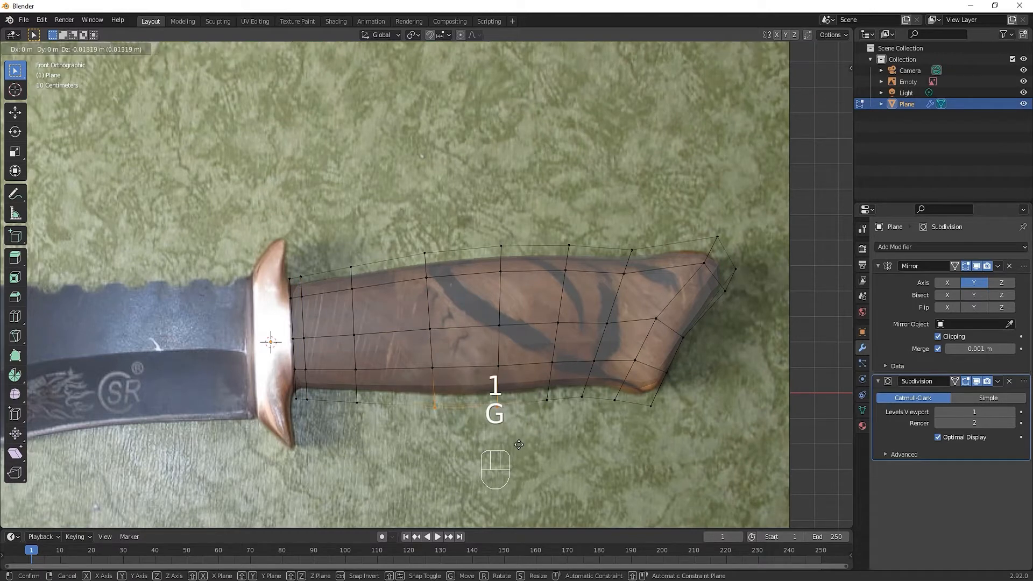
key("Escape")
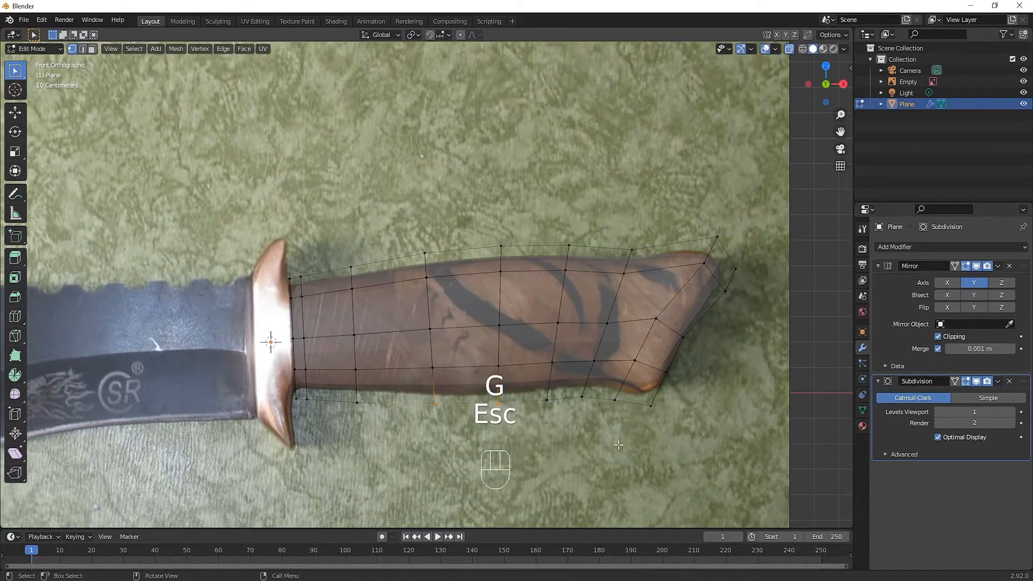
Turn off X-ray and set the handle's Subdivision viewport level to 2
key("alt+z")
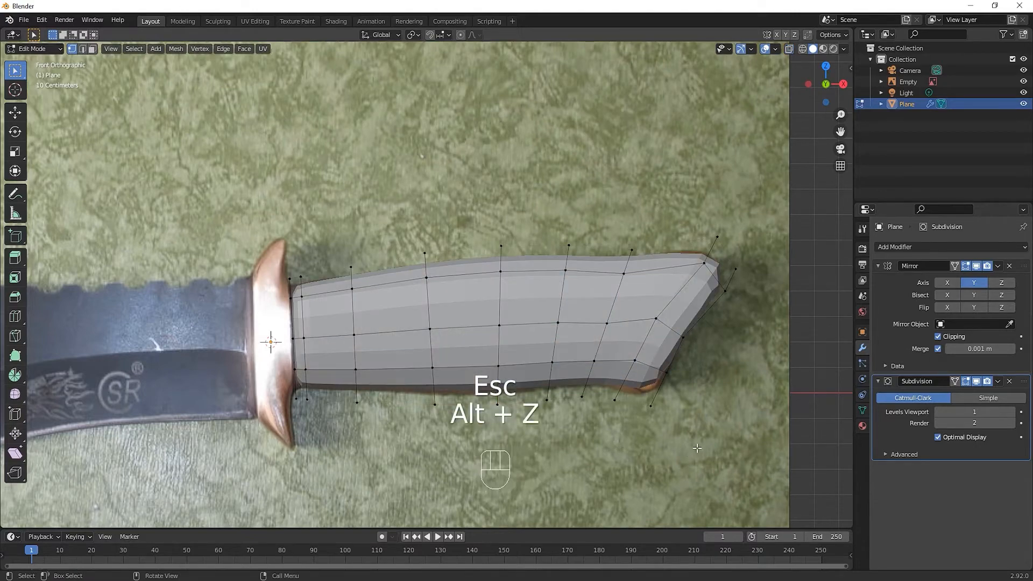
middle_click_drag(695, 449, 673, 446)
left_click(1011, 413)
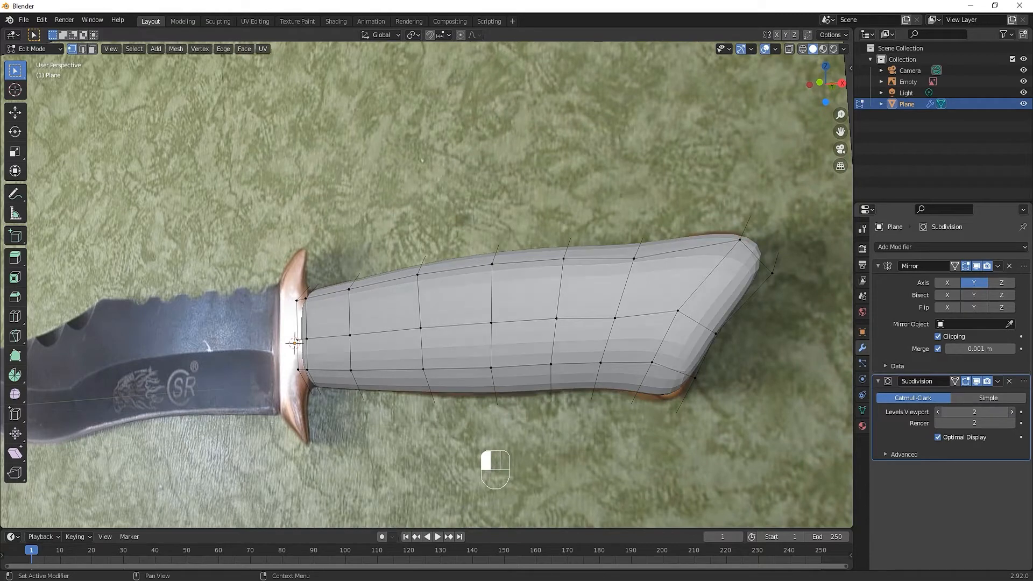
Return to Object Mode and shade the handle smooth
left_click(697, 400)
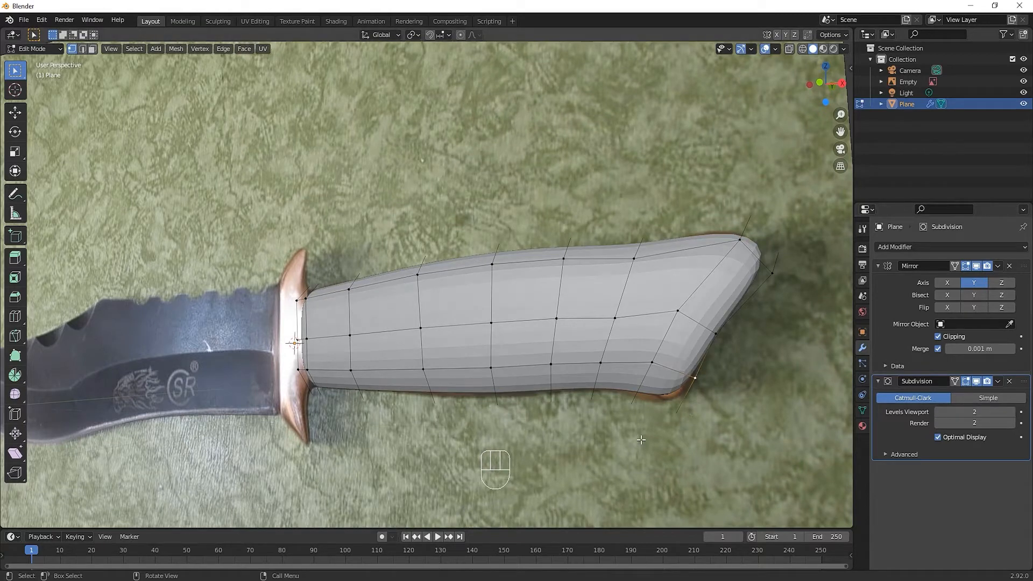
key("KP_1")
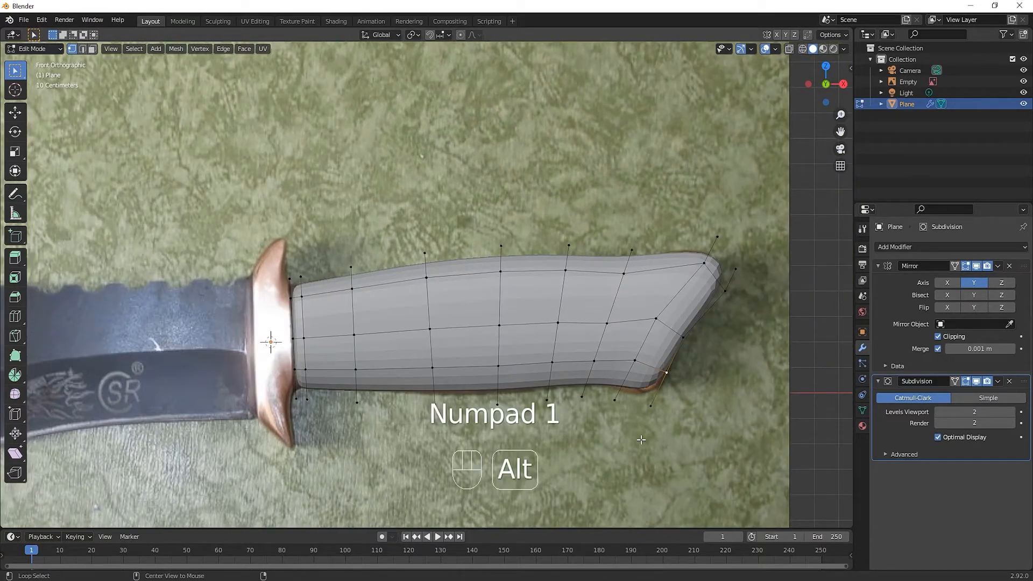
key("alt+z")
key("alt+z")
key("Tab")
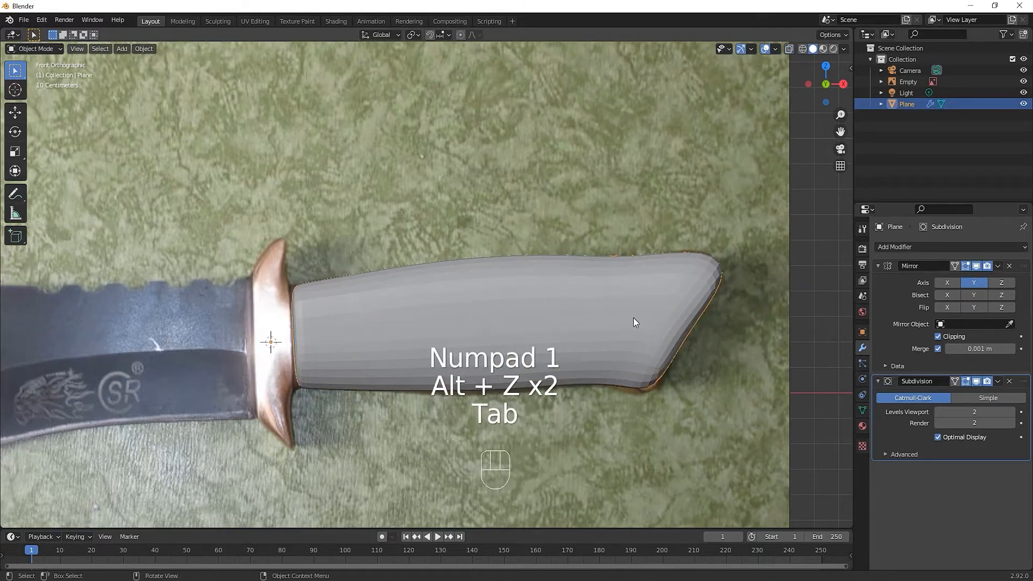
right_click(598, 316)
left_click(598, 316)
scroll(599, 396, "down", 2)
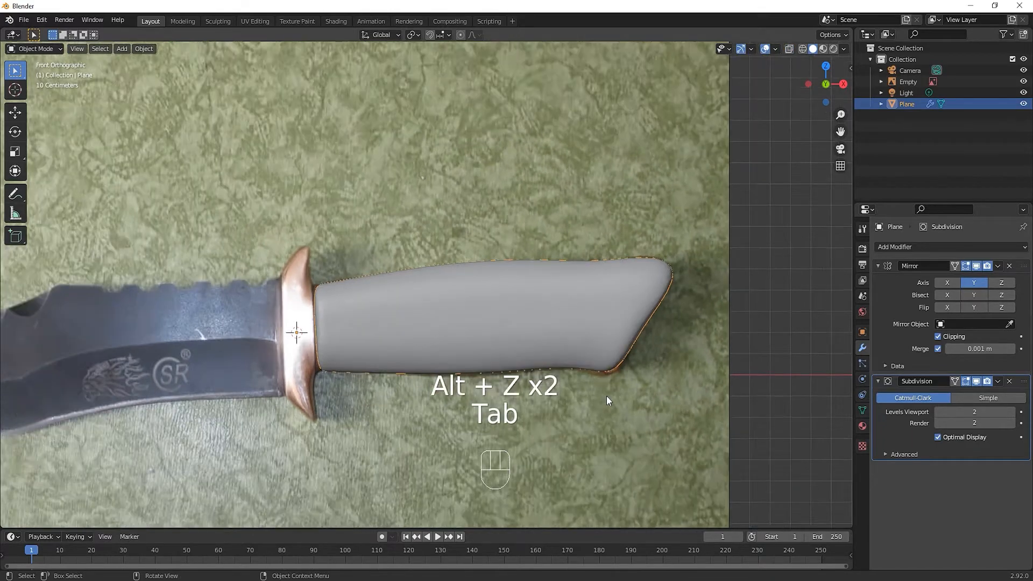
Move the vertices at the handle's lower butt corner outward beyond the photo's edge, then return to Object Mode with X-ray off
key("Tab")
key("1")
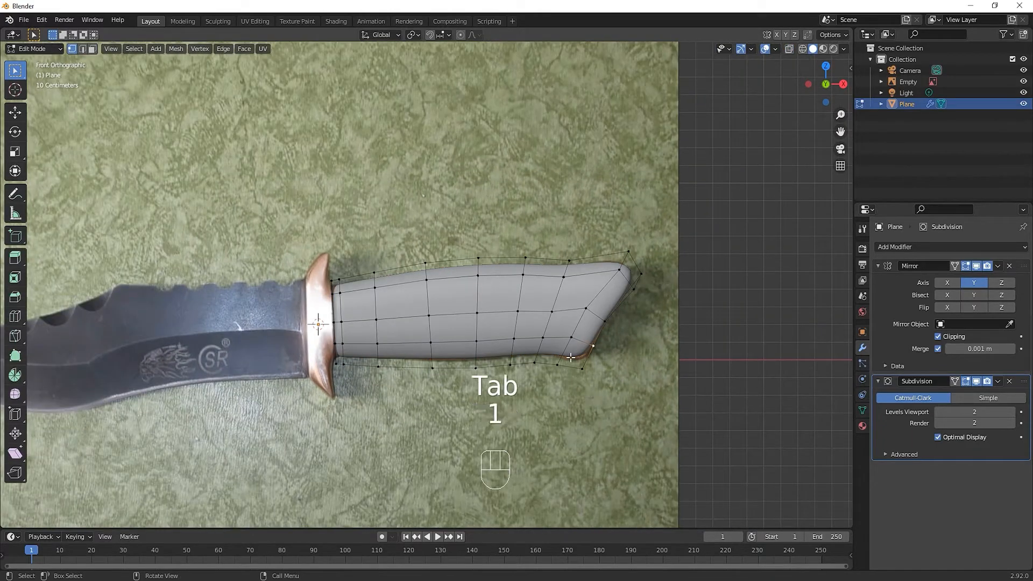
key("alt+z")
left_click(582, 368)
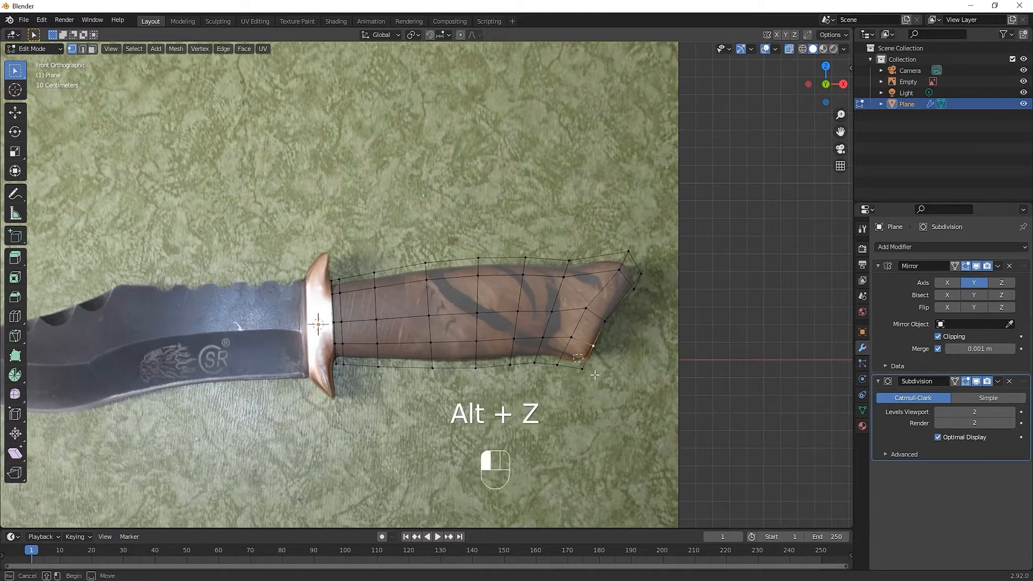
key("g")
left_click(624, 404)
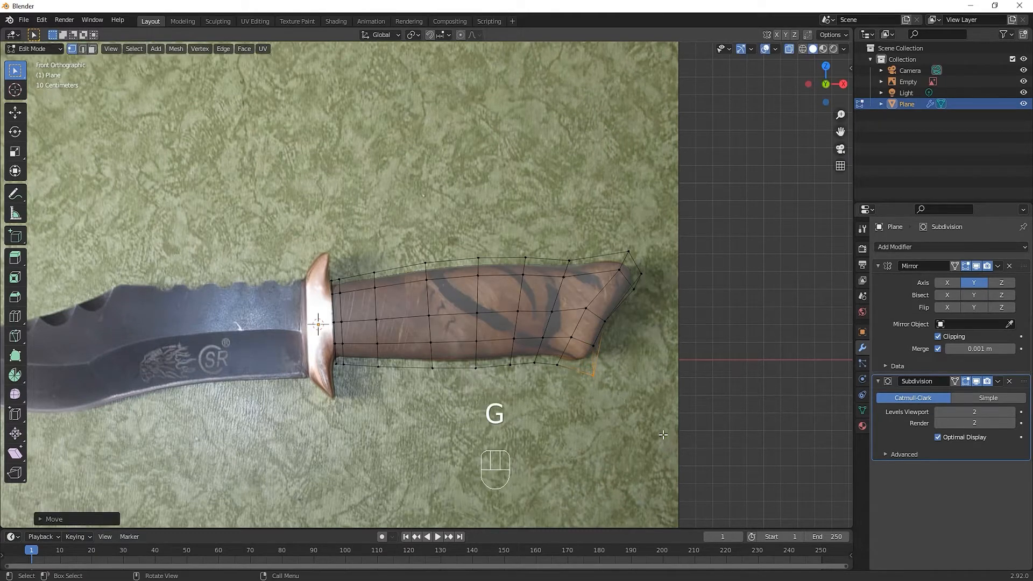
key("Tab")
middle_click_drag(614, 433, 586, 428)
key("alt+z")
Add a cube at the 3D cursor on the knife's guard and scale it down to about 0.147
middle_click_drag(417, 318, 541, 328, "shift")
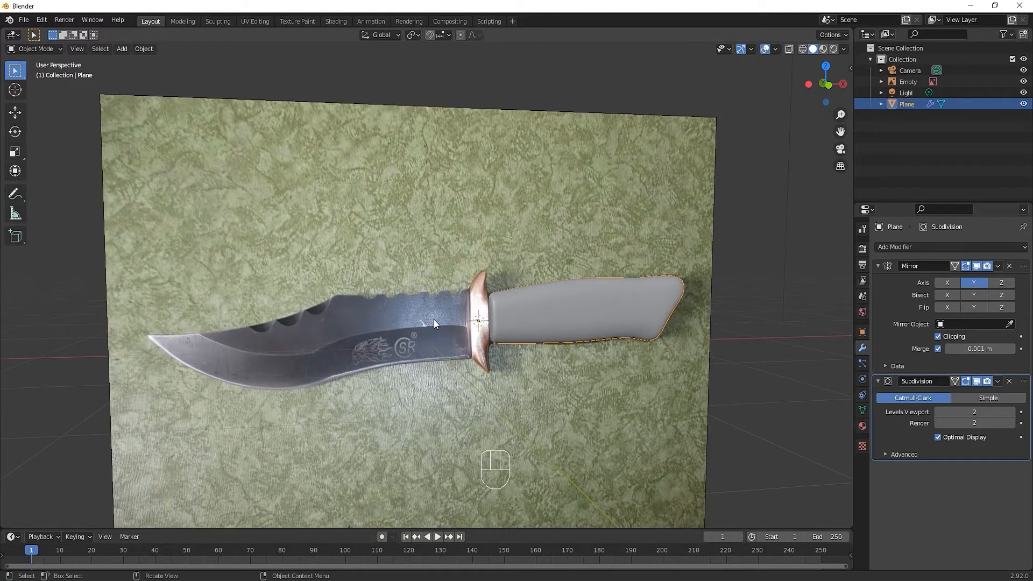
key("shift+a")
mouse_move(469, 322)
left_click(511, 333)
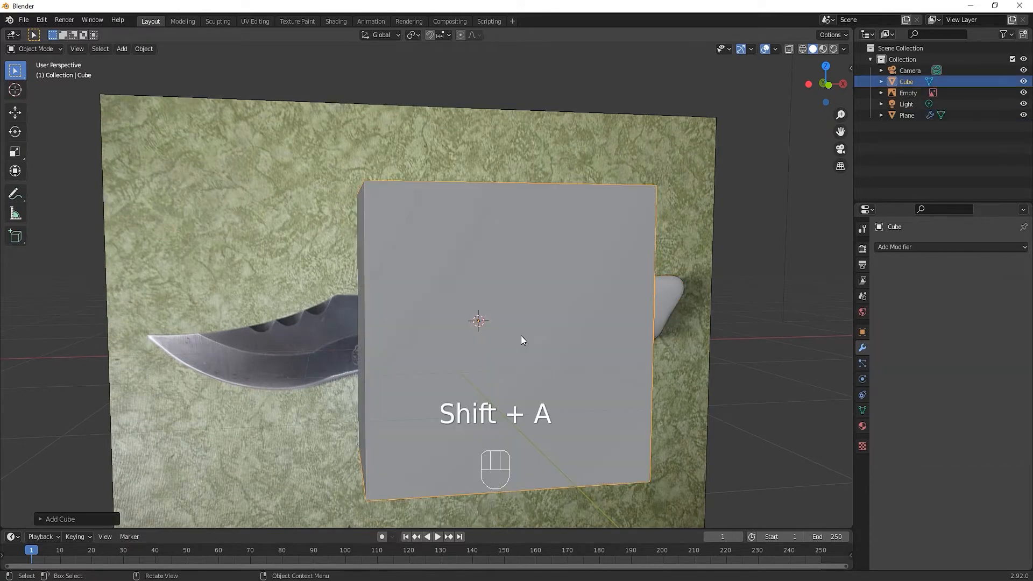
key("s")
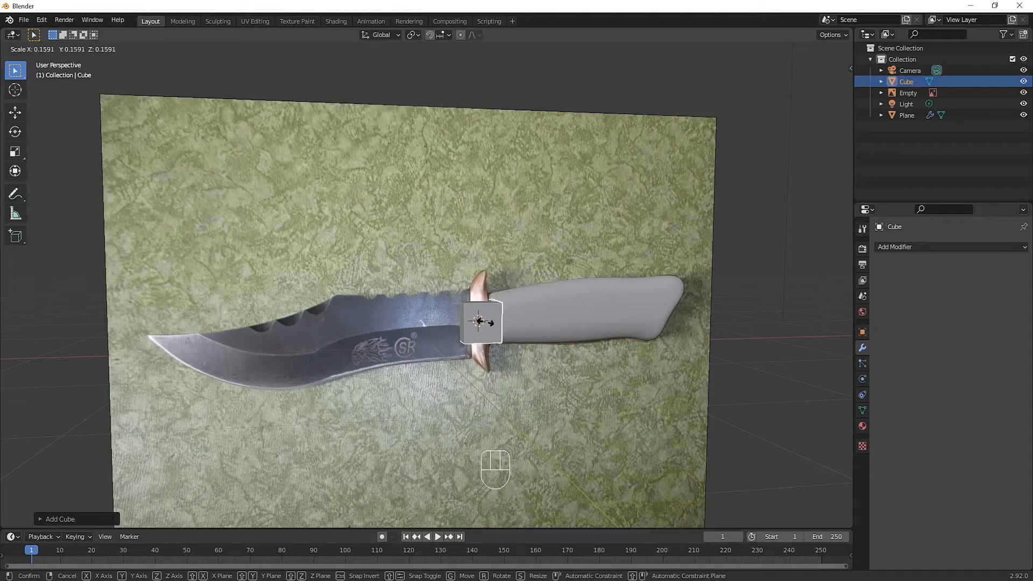
left_click(486, 323)
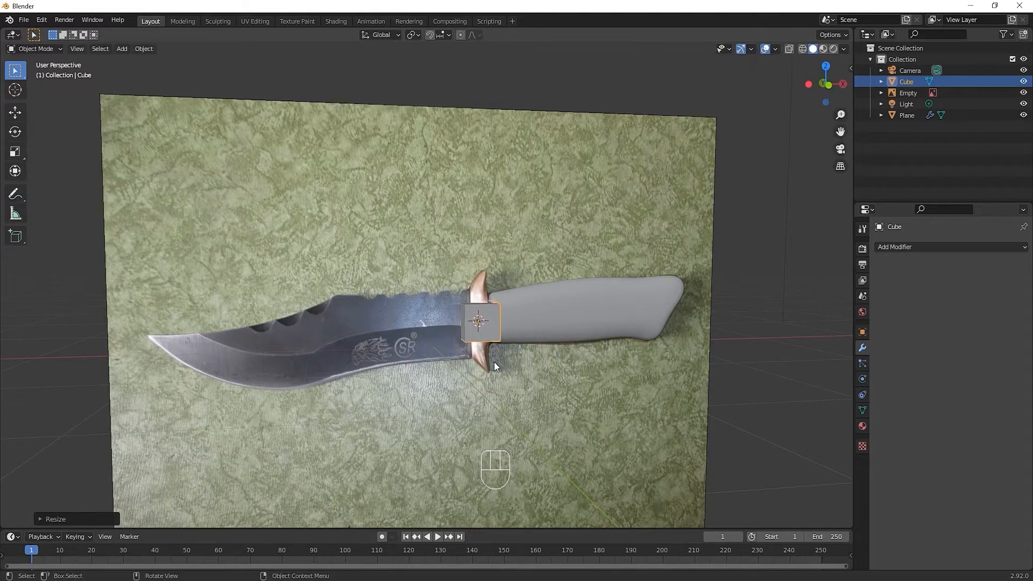
View the guard cube from the front and open the Auto Mirror settings
key("KP_1")
scroll(499, 333, "up", 3)
middle_click_drag(598, 367, 470, 321, "shift")
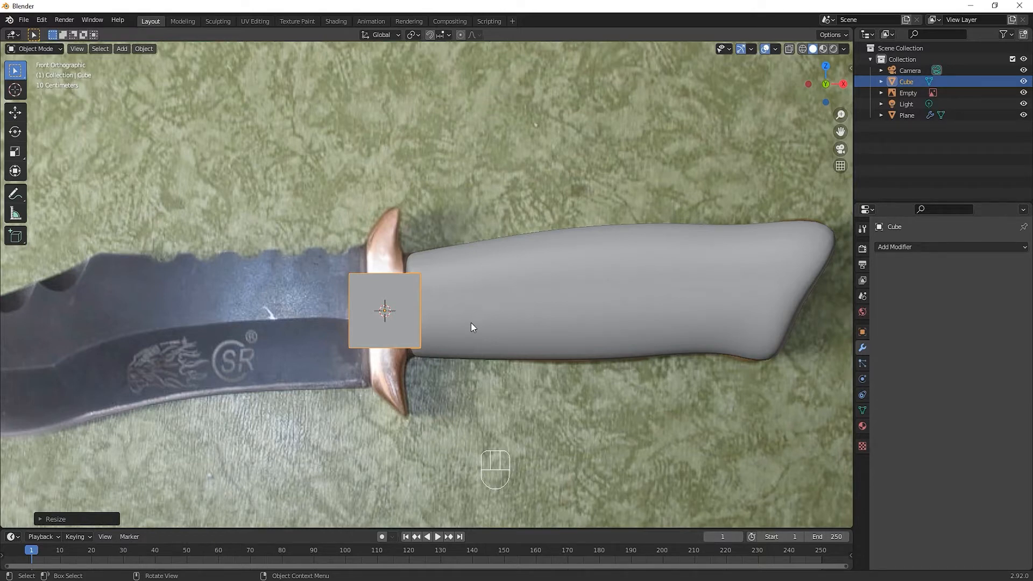
key("n")
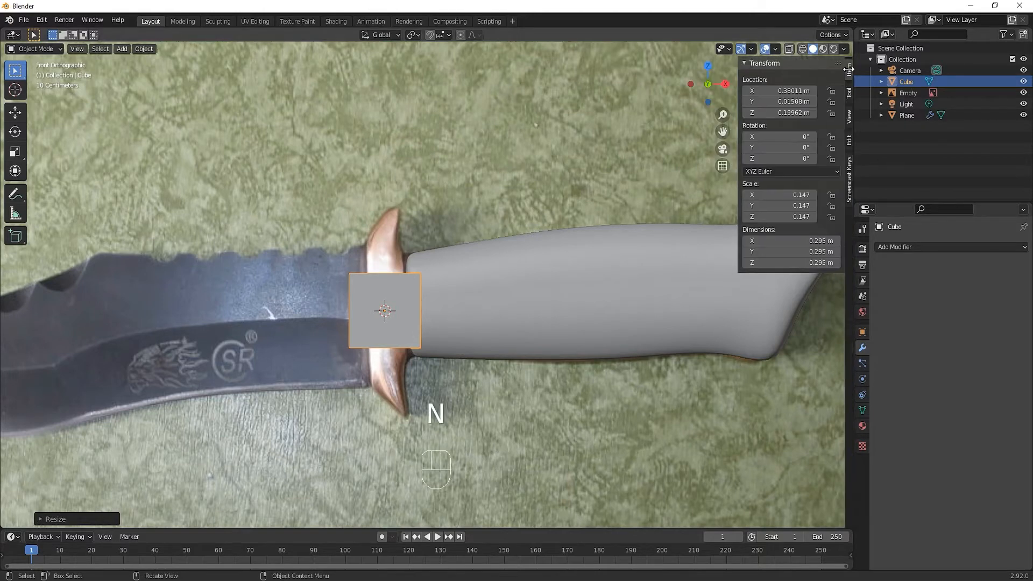
left_click(845, 141)
left_click(741, 63)
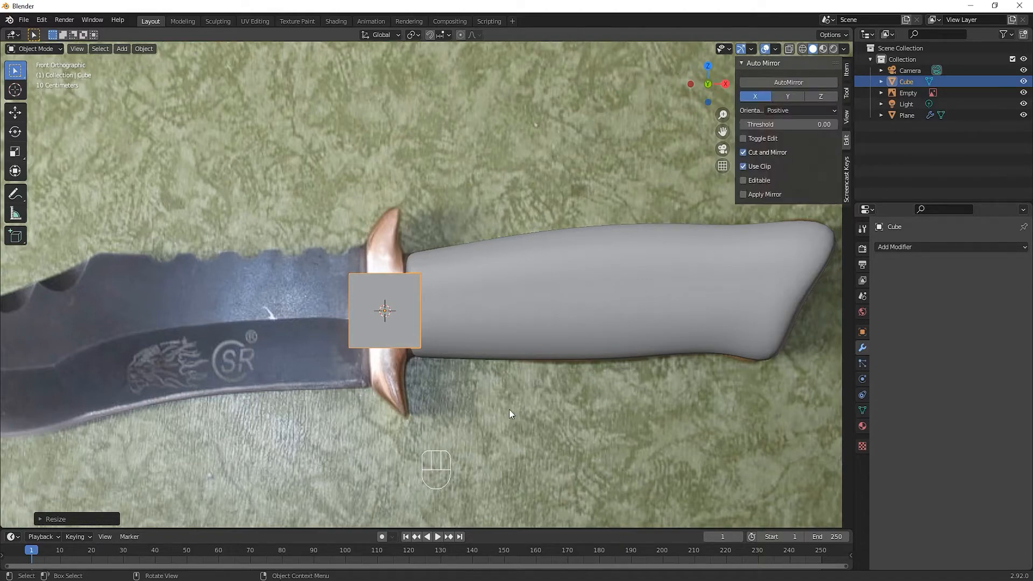
Cut and mirror the guard cube across the Y axis in Edit Mode using AutoMirror with Negative orientation
scroll(509, 409, "down", 5)
middle_click_drag(477, 405, 573, 350)
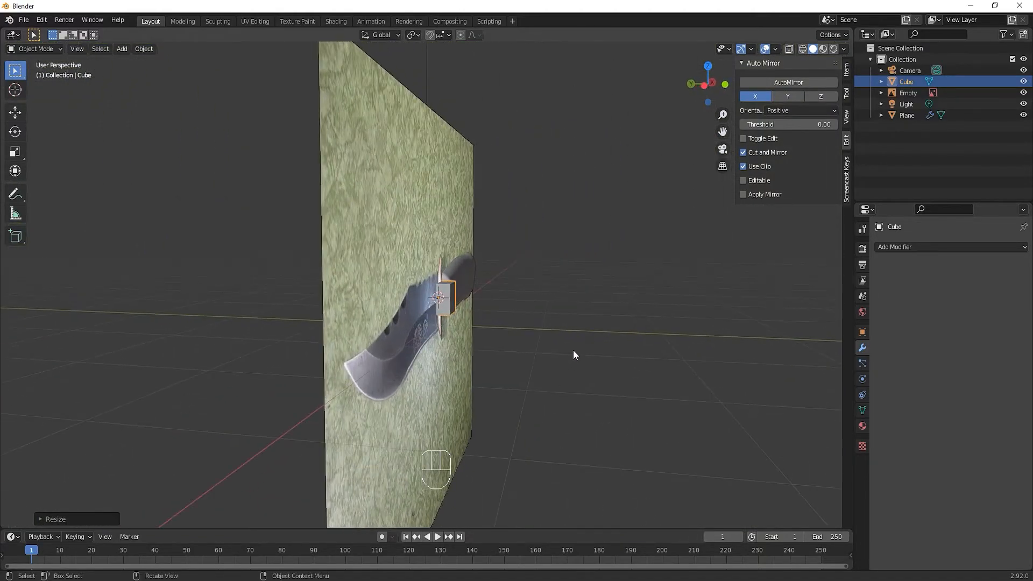
left_click(792, 95)
left_click(800, 110)
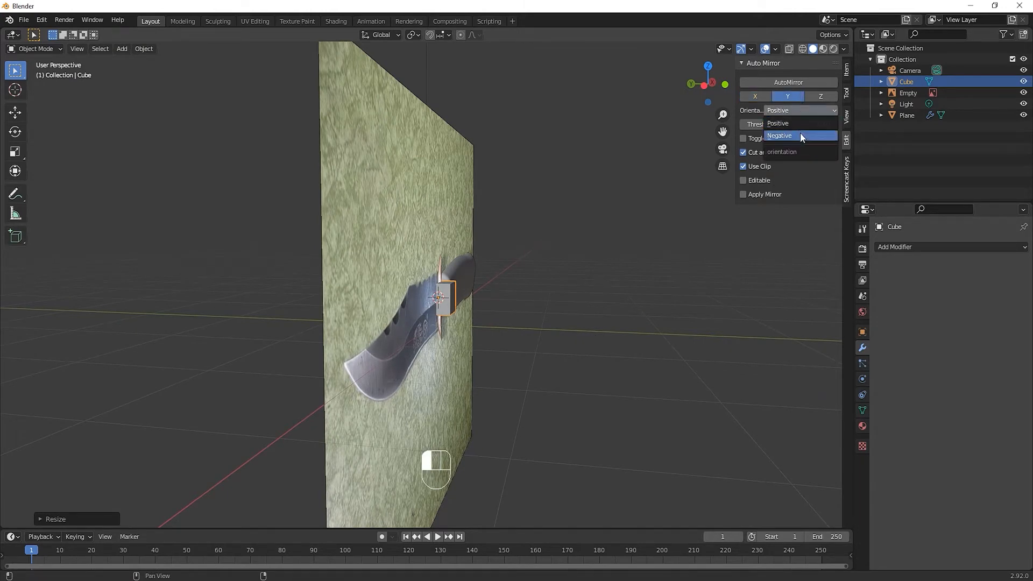
left_click(799, 135)
middle_click_drag(565, 344, 453, 377)
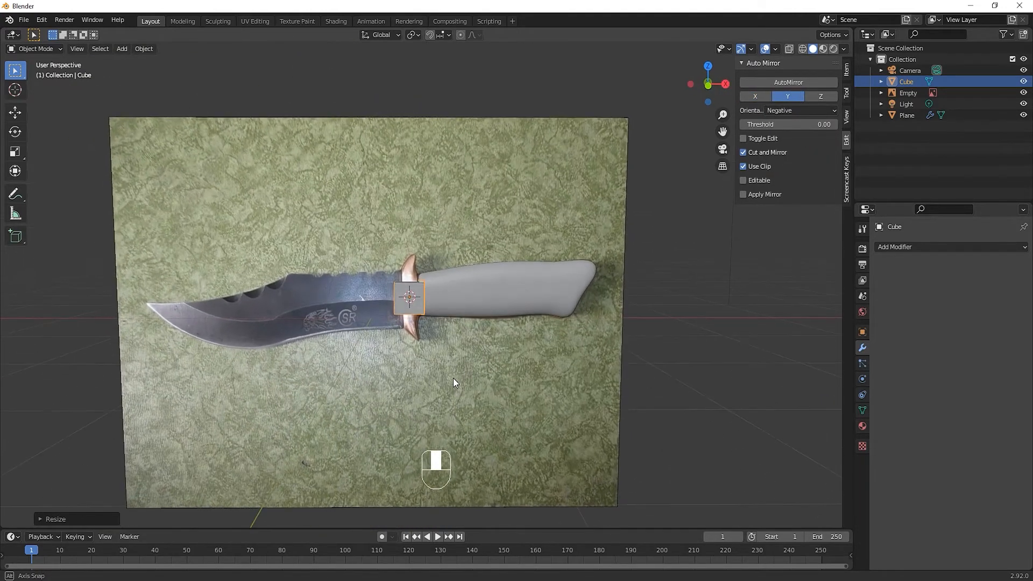
key("Tab")
scroll(453, 377, "up", 4)
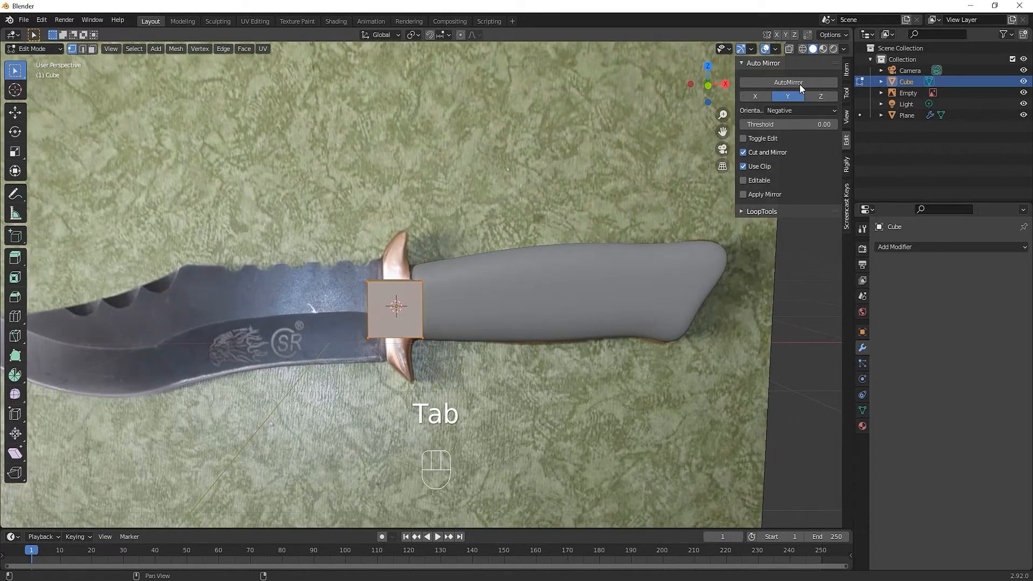
left_click(800, 88)
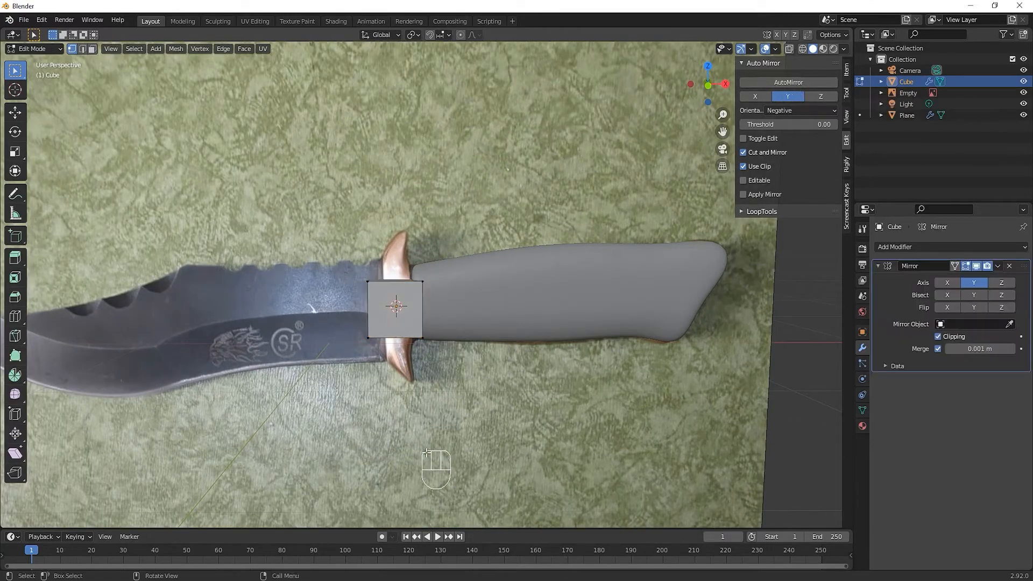
Cut and mirror the guard cube across the Z axis as well with AutoMirror
left_click(820, 97)
middle_click_drag(412, 400, 345, 371)
left_click(791, 82)
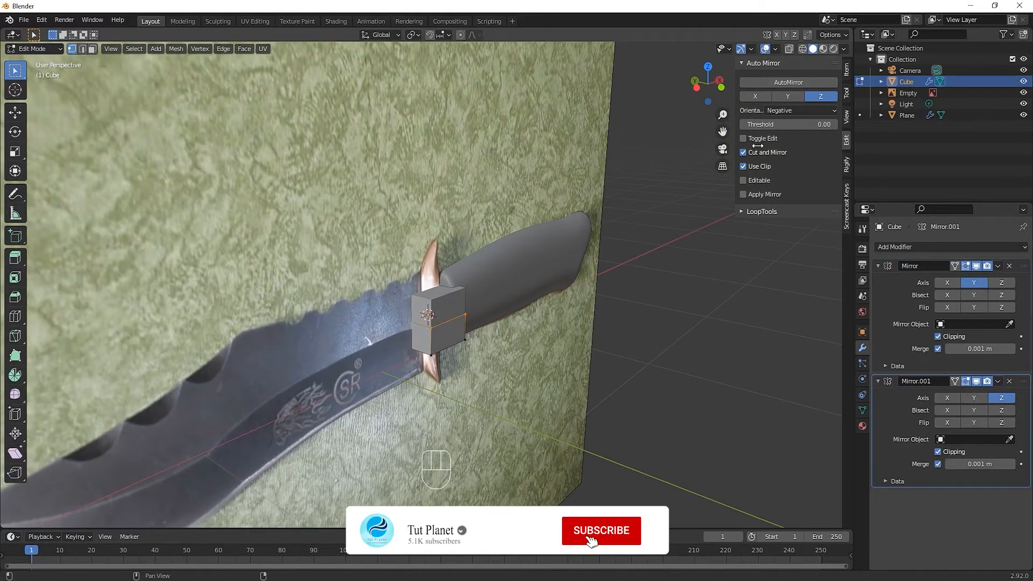
middle_click_drag(645, 371, 575, 378)
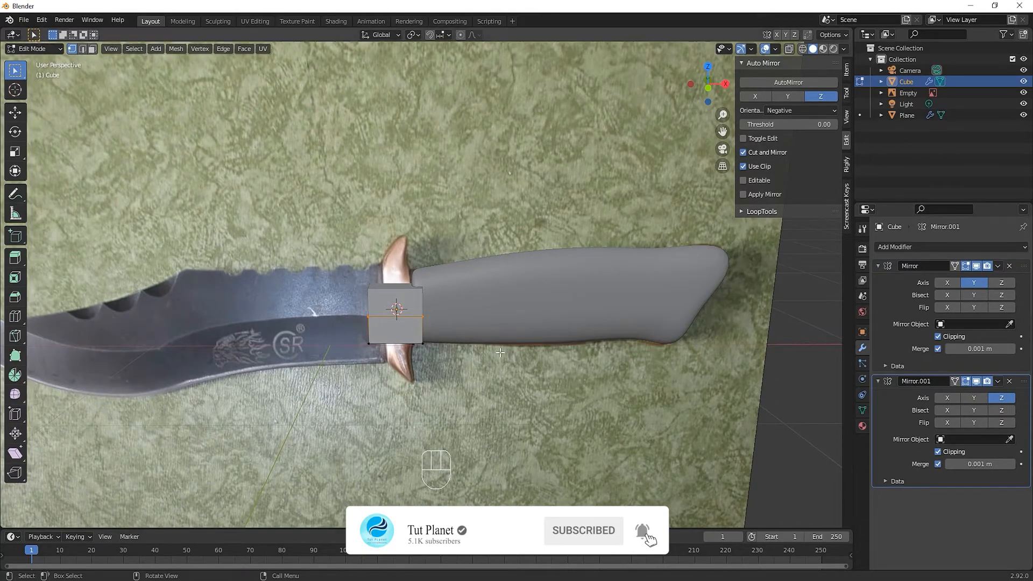
middle_click_drag(501, 353, 474, 365)
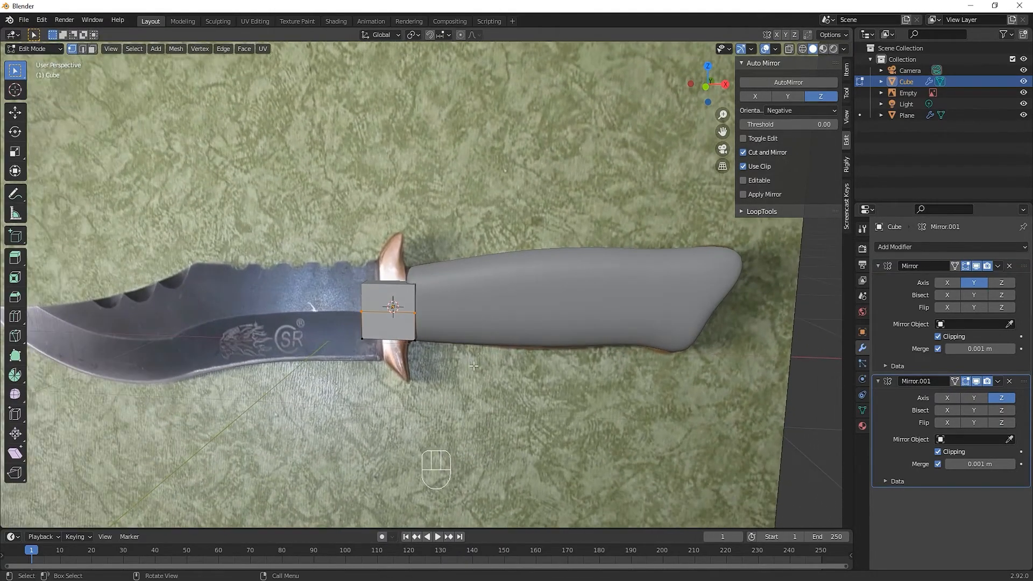
Enable the Z axis in the cube's first Mirror modifier and delete the second Mirror modifier
key("KP_1")
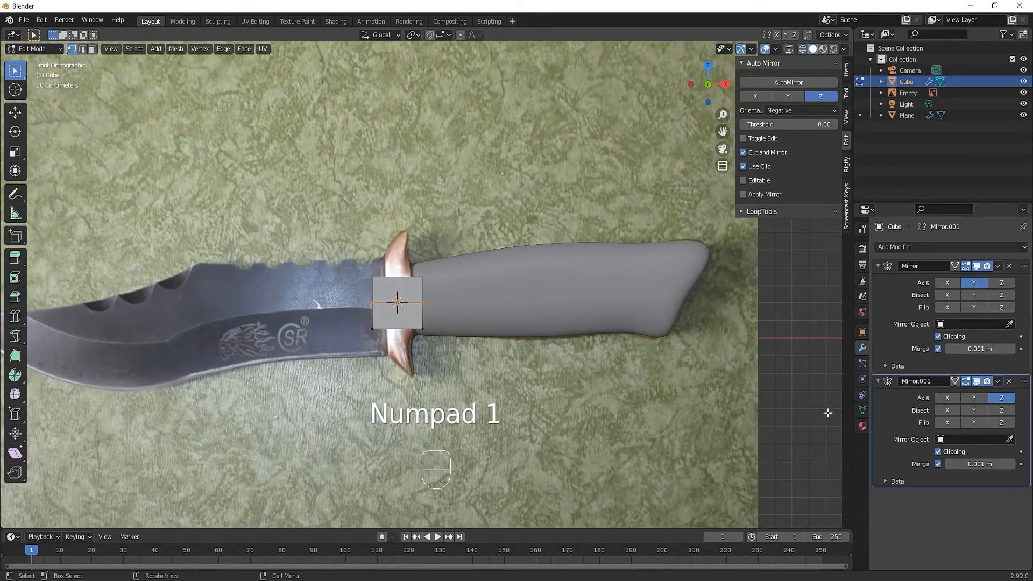
left_click(998, 282)
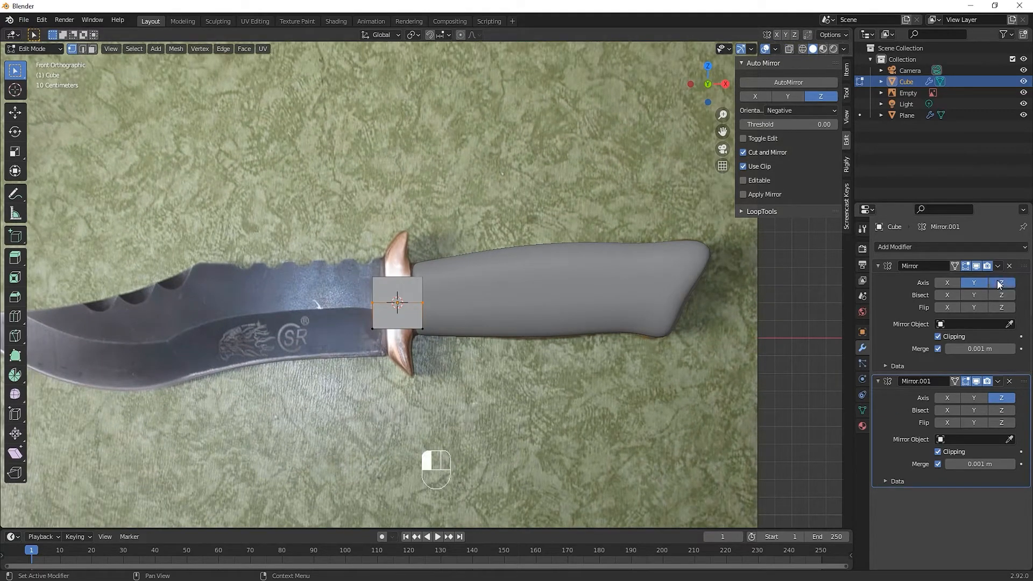
left_click(1008, 381)
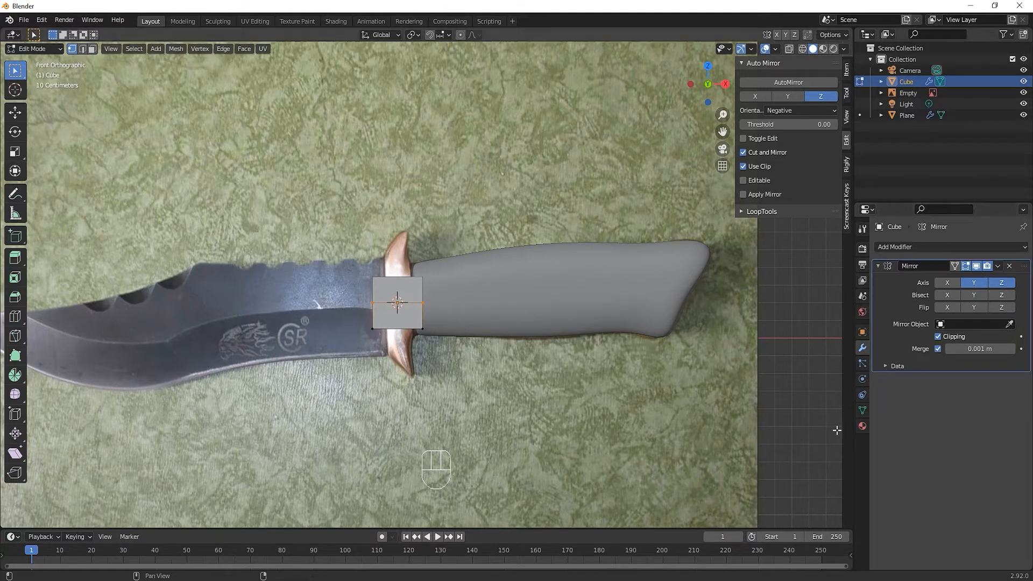
With X-ray on, move the cube's side vertices inward along X to match the guard's width in the photo
left_click(371, 327)
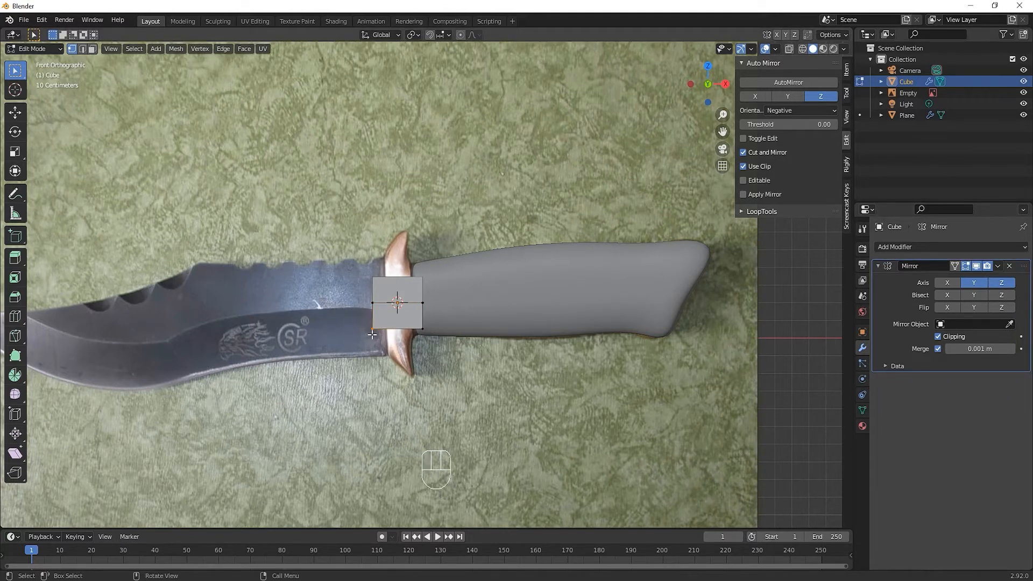
scroll(372, 334, "up", 1)
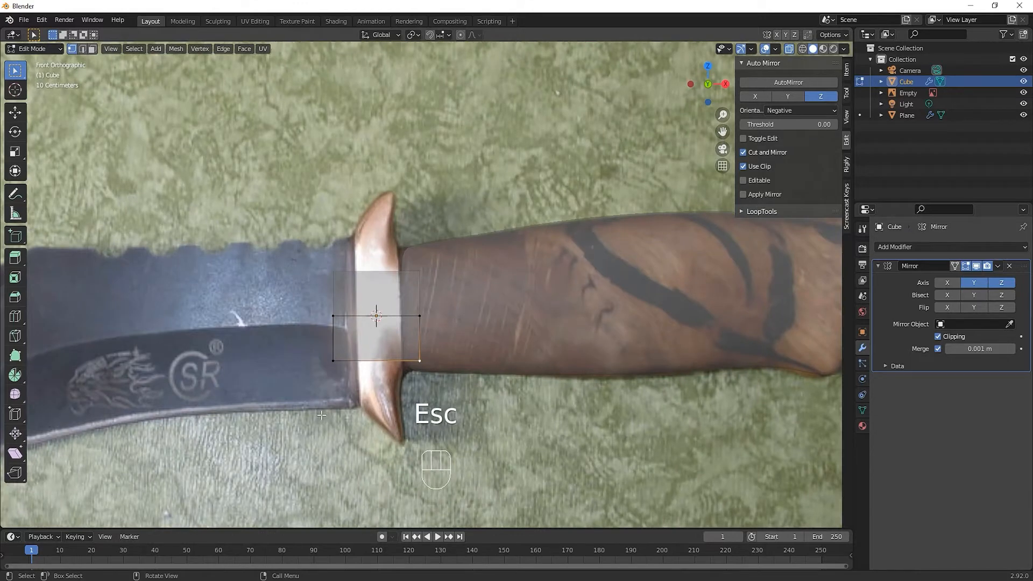
left_click_drag(302, 304, 340, 371)
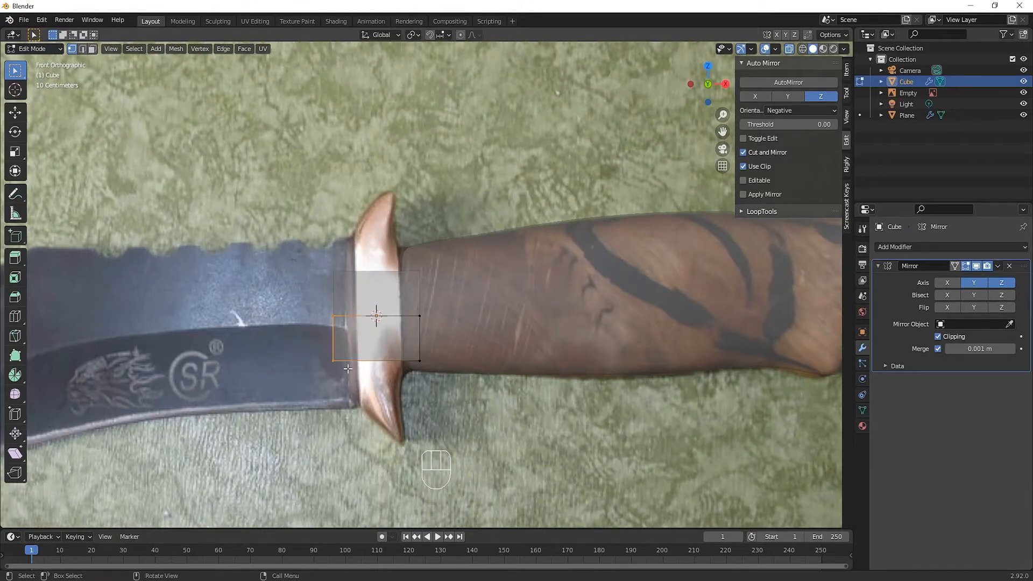
key("g")
key("x")
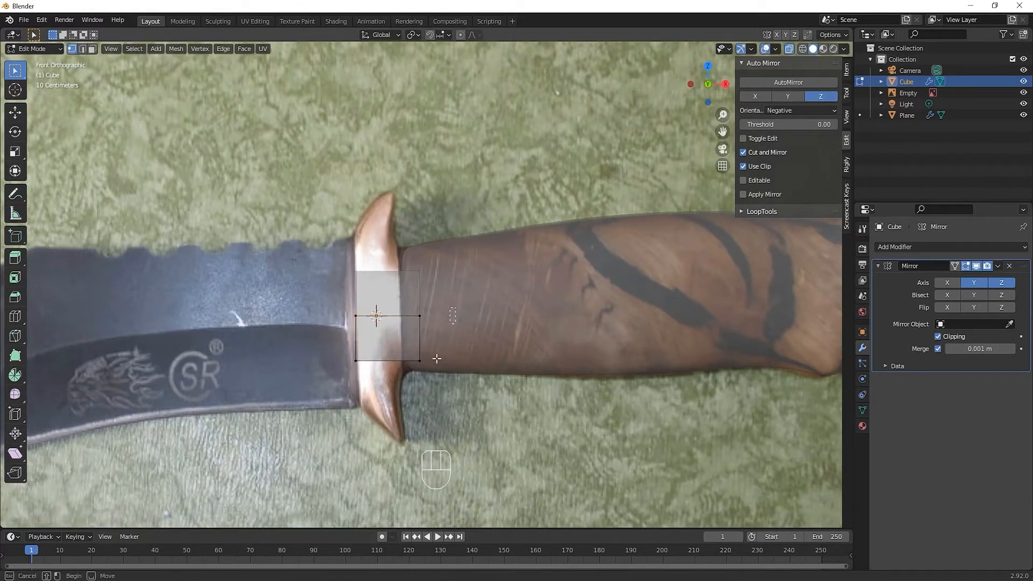
left_click_drag(450, 307, 396, 407)
key("g")
key("x")
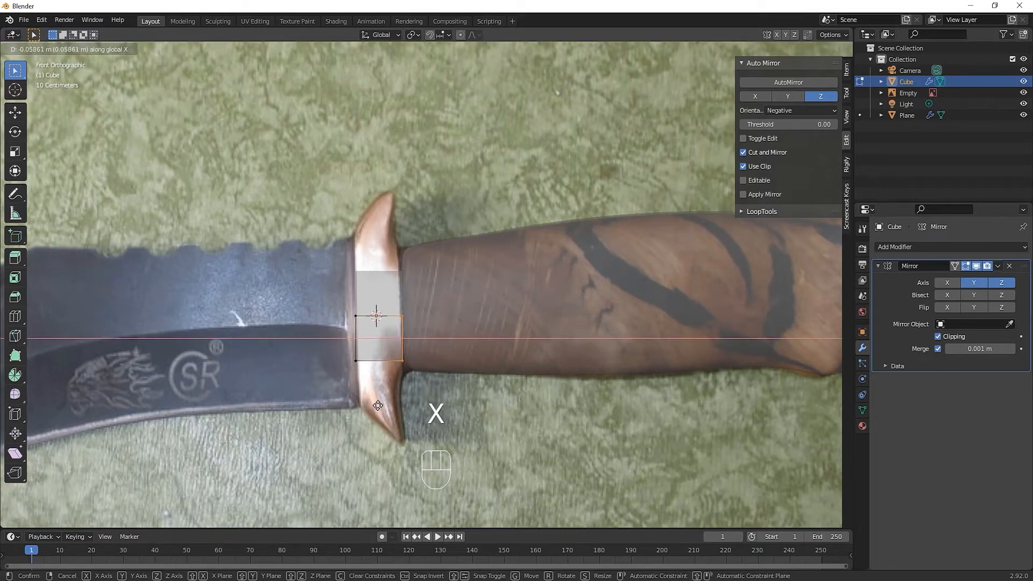
left_click(378, 405)
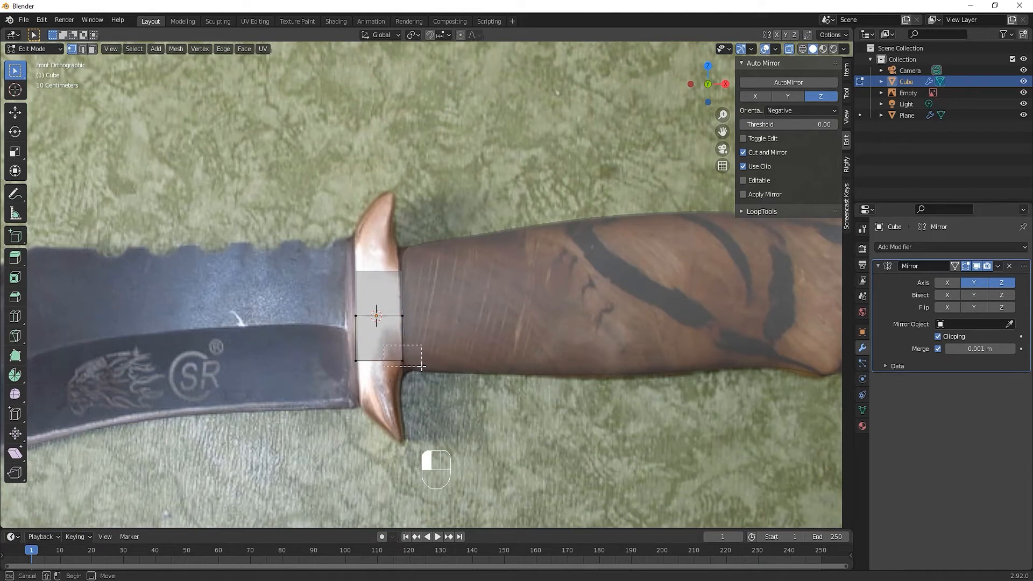
Extrude the guard's lower end downward in two stages, slightly narrowing it between them, with the last extrusion about 0.079 m
left_click_drag(316, 339, 450, 374)
key("e")
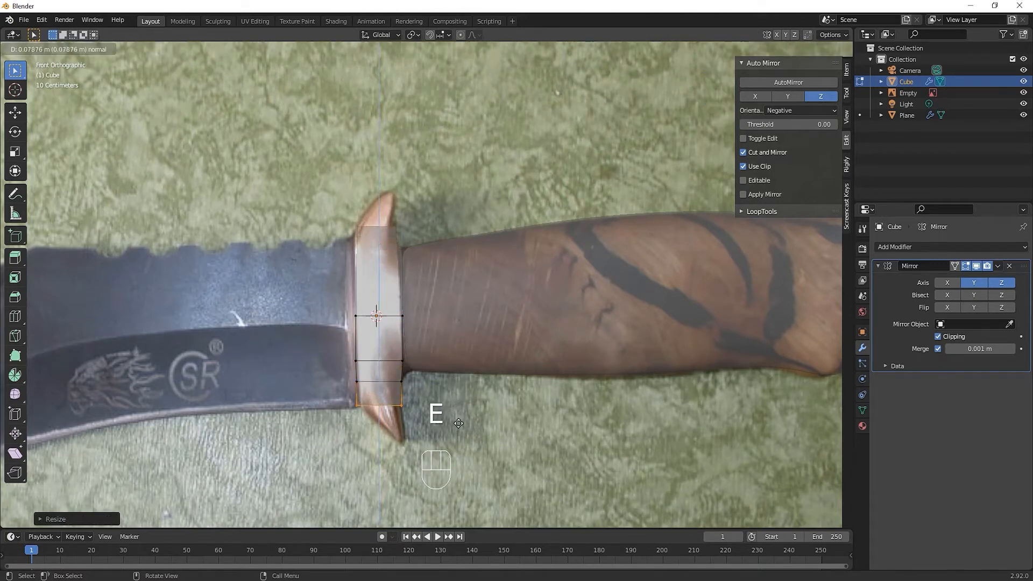
left_click(458, 424)
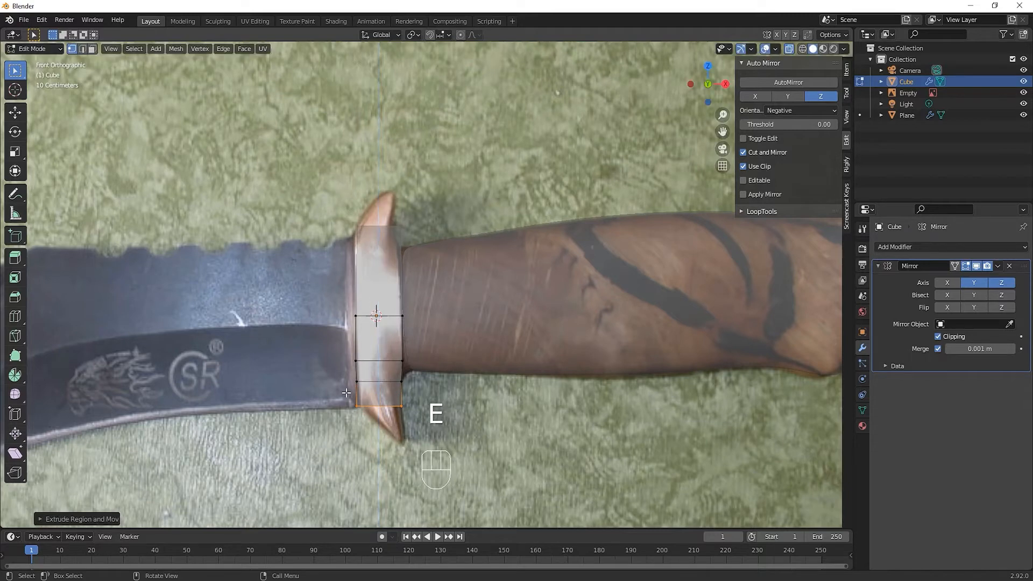
Extrude the guard's lower end about 0.136 m, scale it to a narrow tip and shift it about 0.075 m along X
key("e")
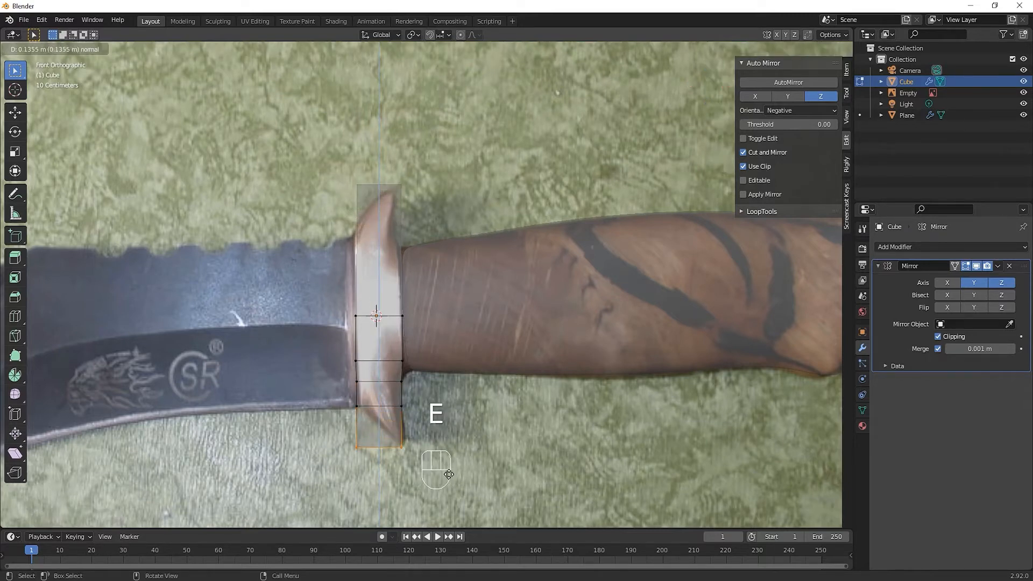
left_click(446, 472)
key("s")
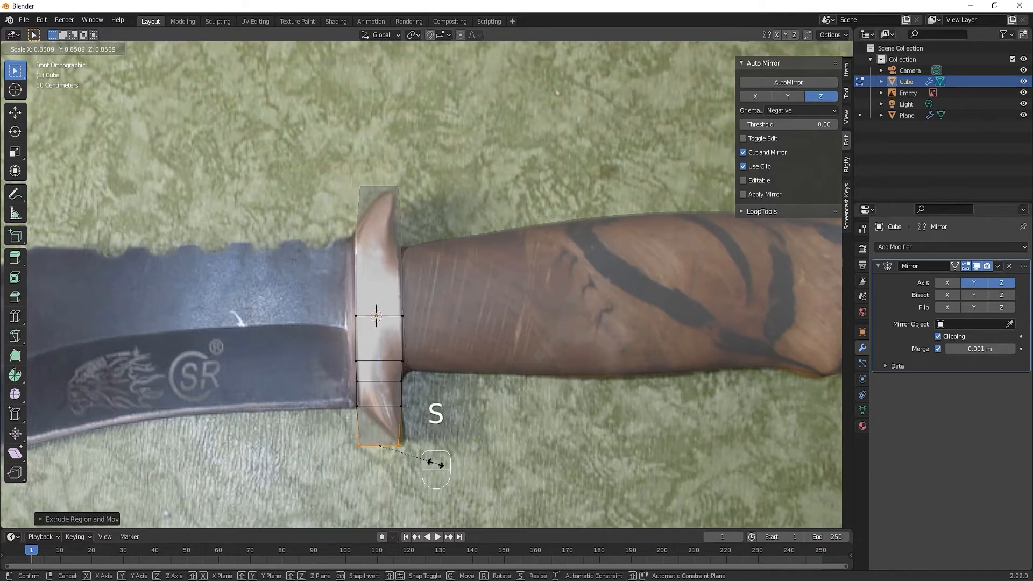
left_click(425, 452)
key("g")
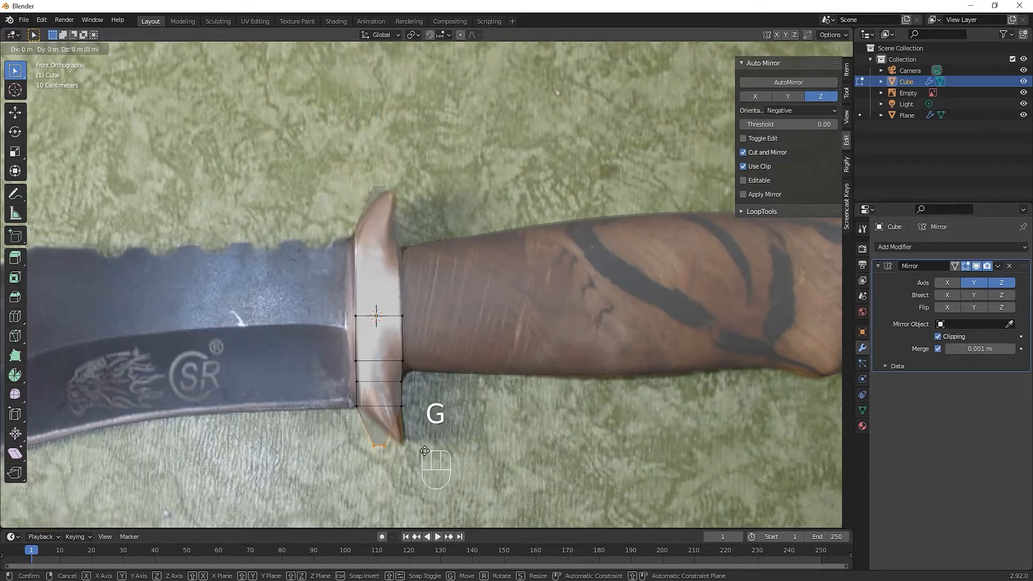
key("x")
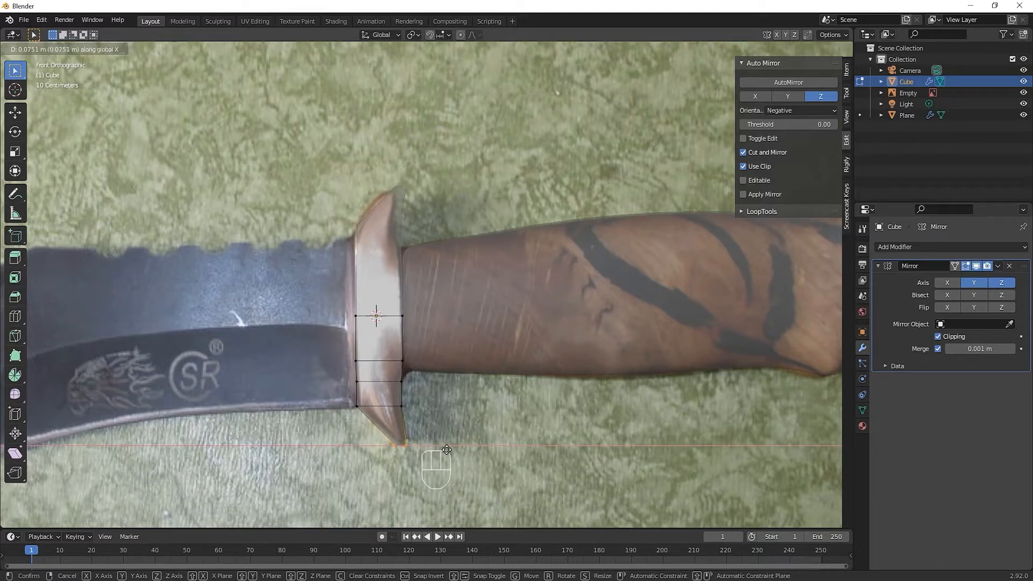
left_click(446, 449)
left_click(497, 386)
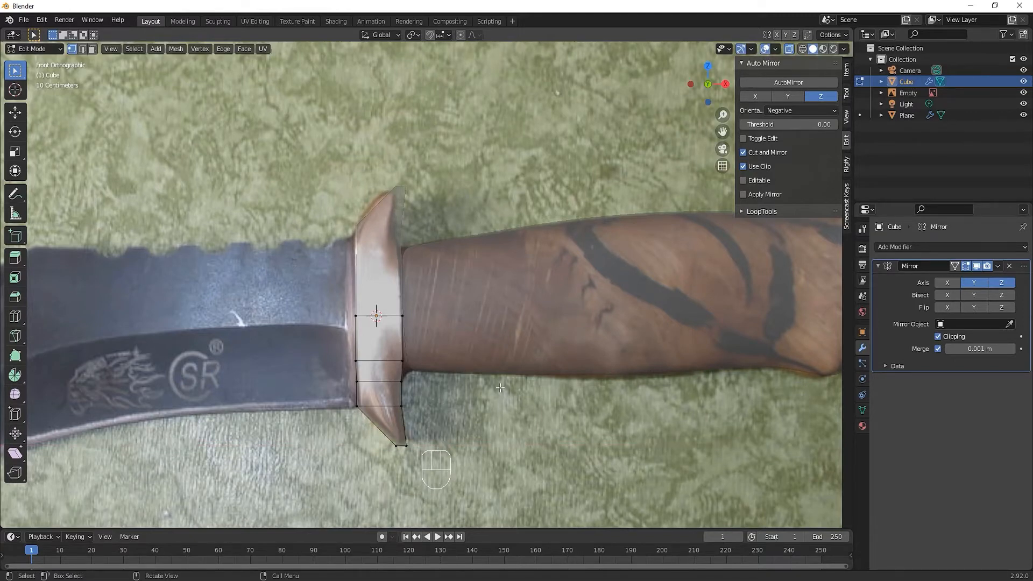
Return to Object Mode with X-ray off and add a Subdivision Surface modifier to the guard
middle_click_drag(500, 387, 480, 420)
key("Tab")
key("alt+z")
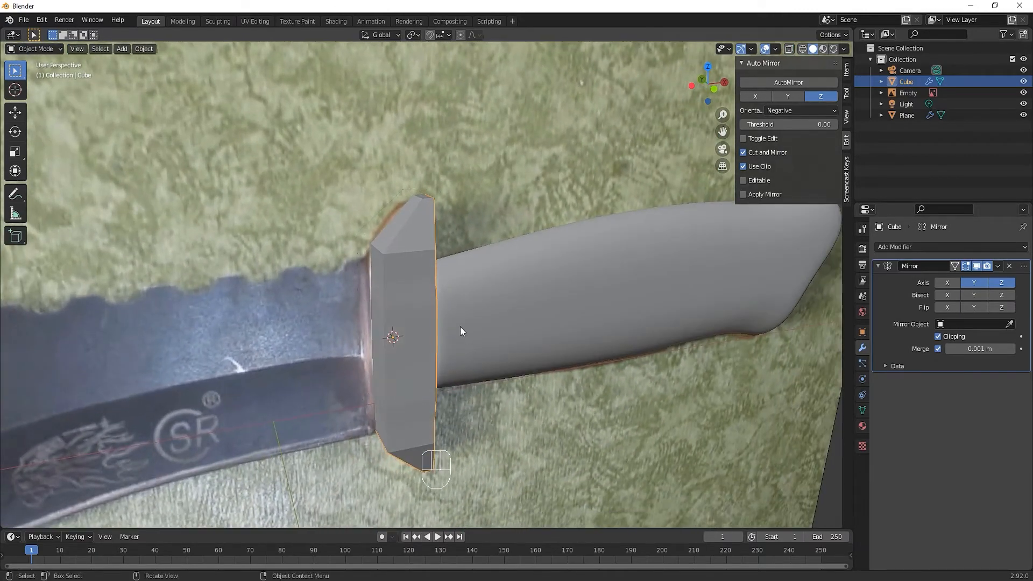
left_click(387, 278)
left_click(399, 289)
left_click(909, 247)
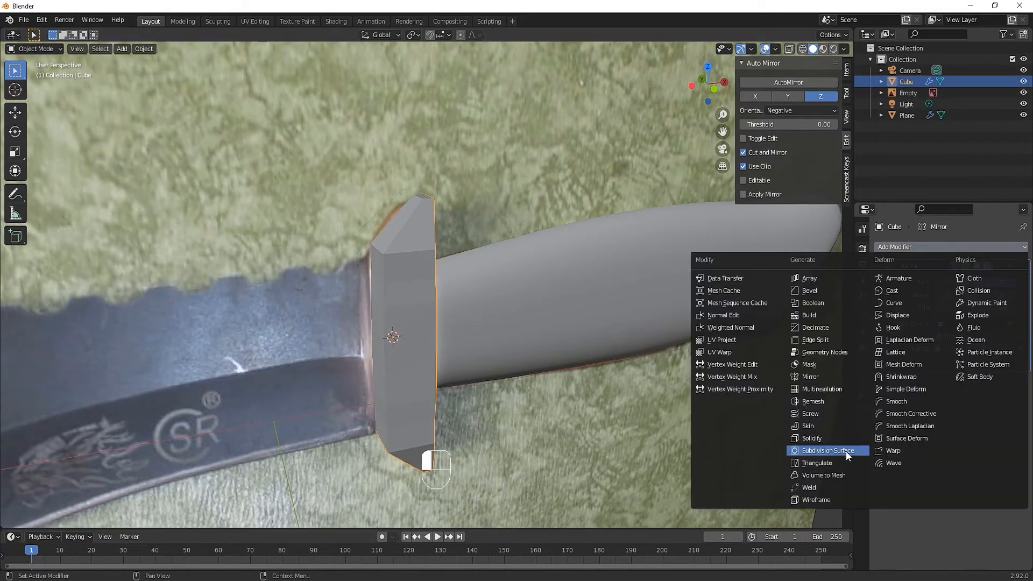
left_click(831, 449)
middle_click_drag(831, 449, 461, 398)
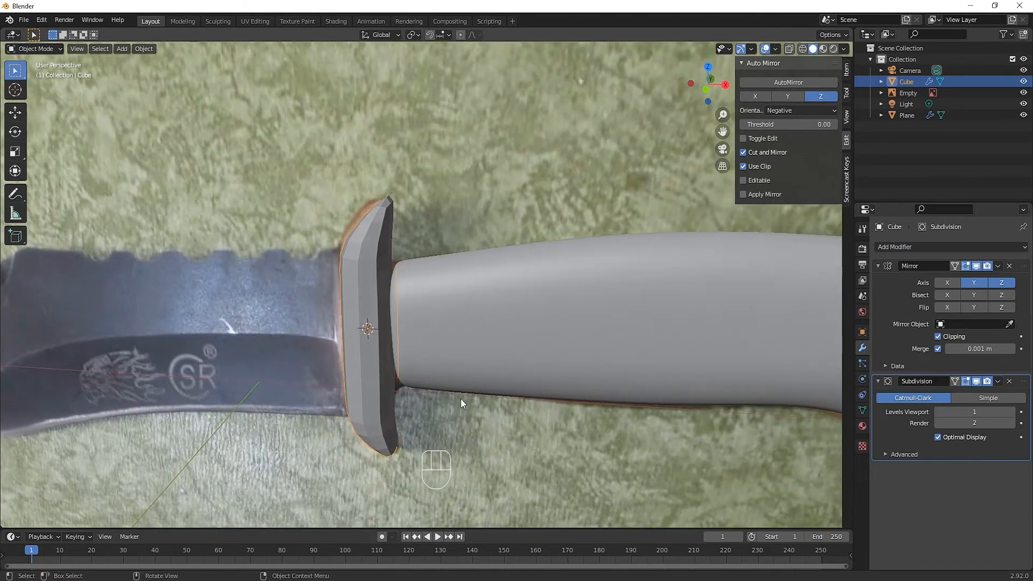
left_click(374, 376)
right_click(374, 376)
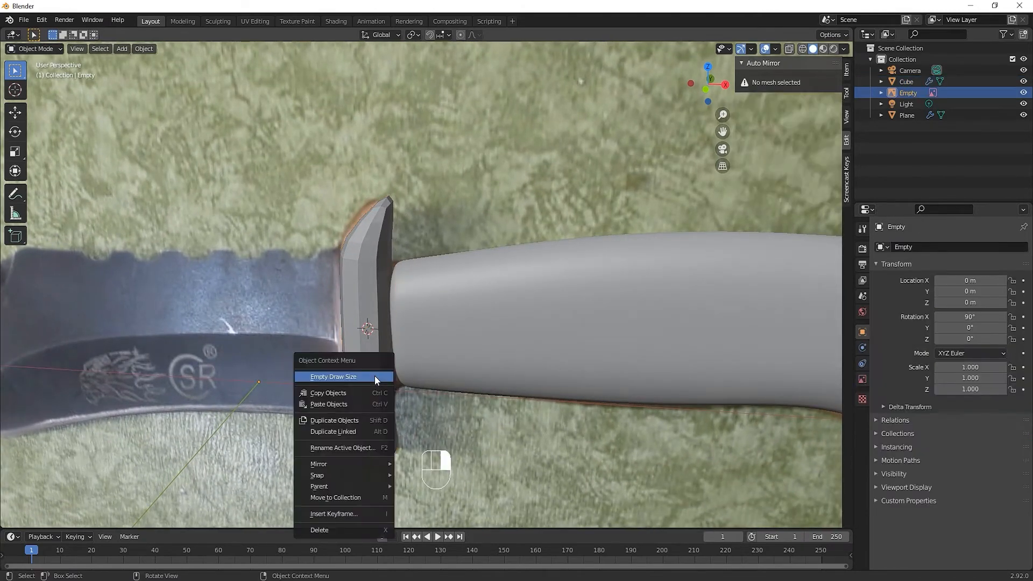
key("Tab")
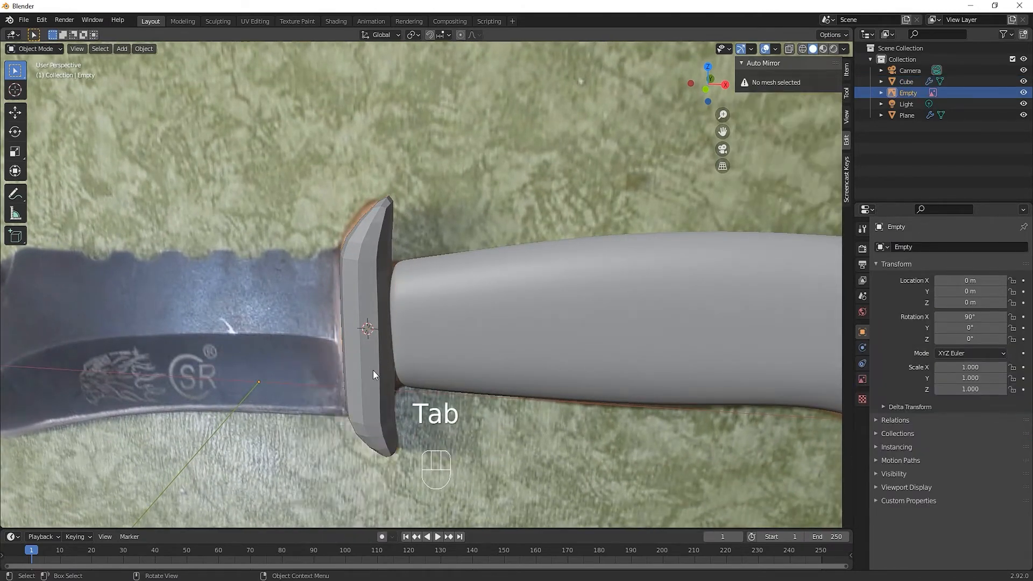
Add two lengthwise loop cuts to the guard, one slid close to its blade-side edge and one close to its handle-side edge
left_click(373, 373)
key("Tab")
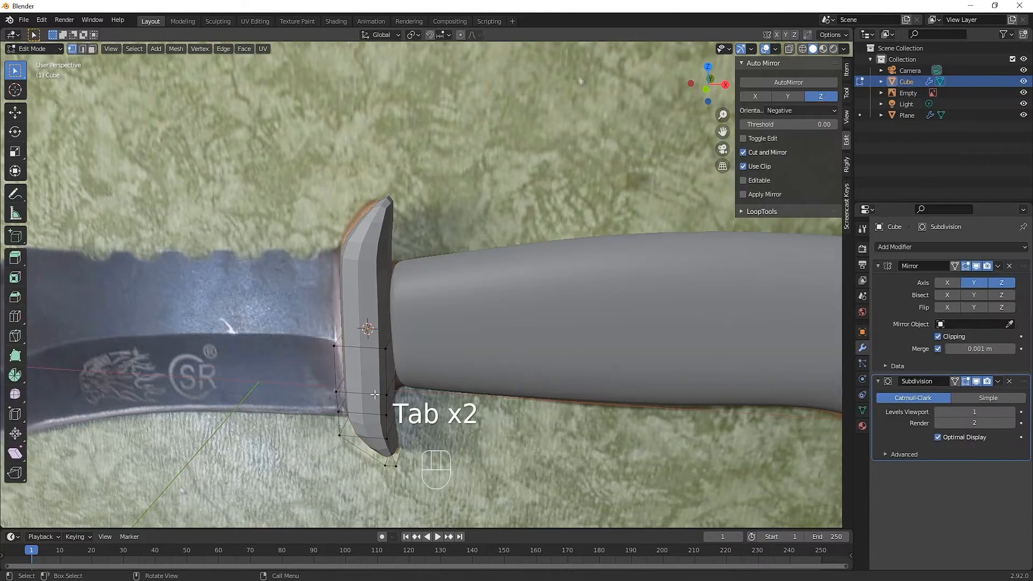
key("ctrl+r")
left_click(364, 405)
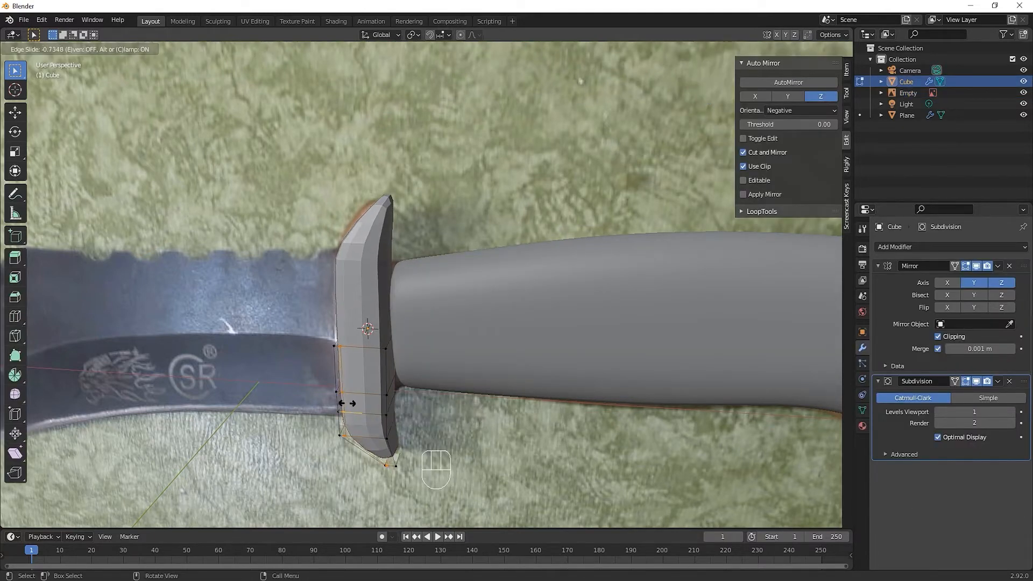
left_click(347, 404)
key("ctrl+r")
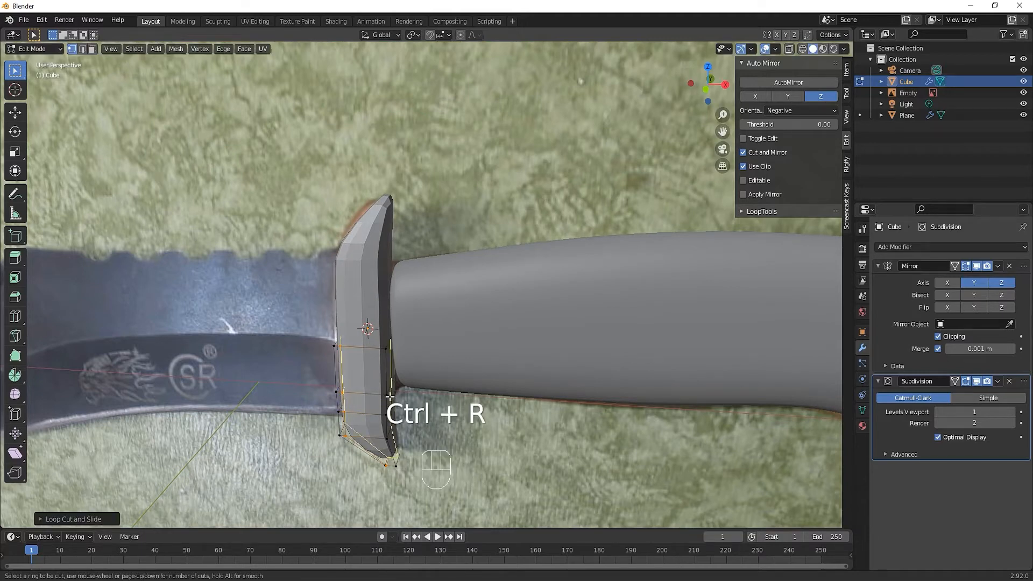
left_click(390, 397)
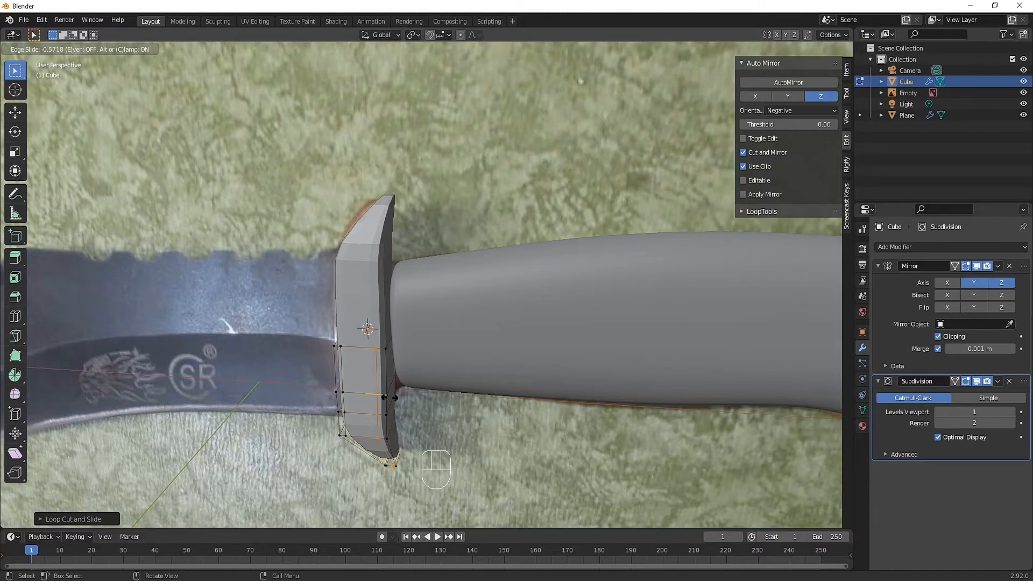
left_click(390, 397)
middle_click_drag(389, 397, 319, 436)
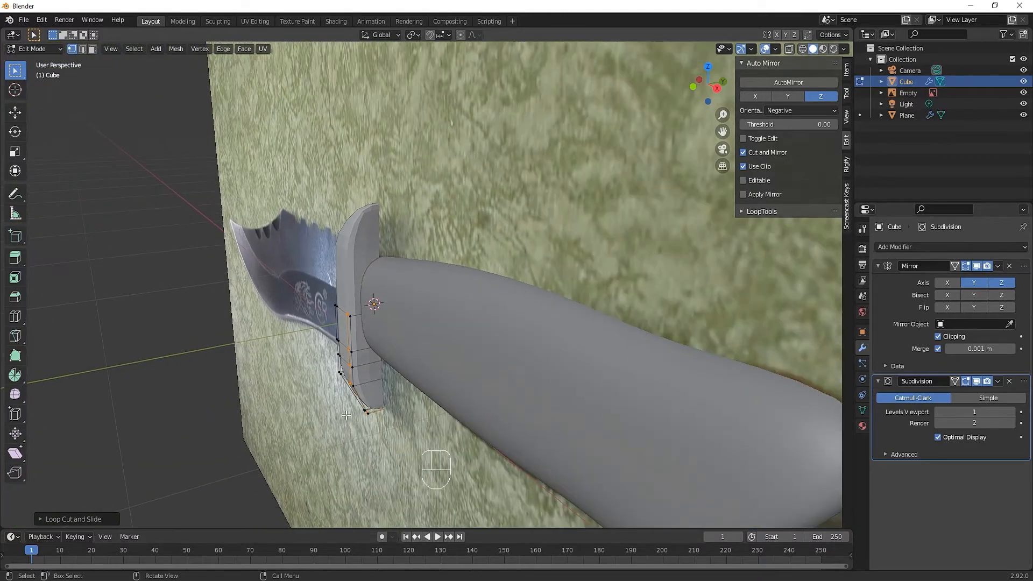
Return to Object Mode and shade the guard smooth
key("Tab")
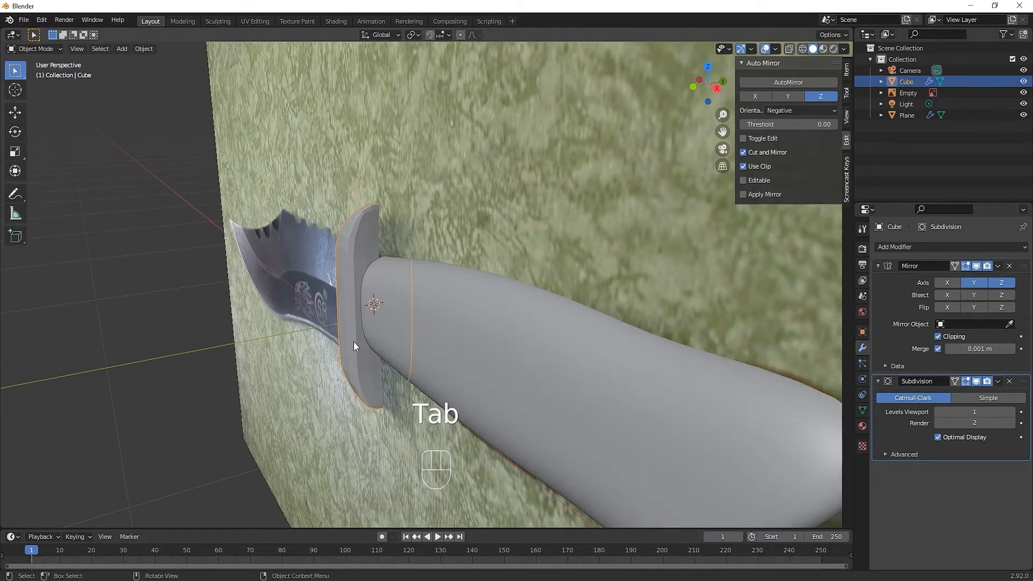
right_click(353, 341)
left_click(339, 395)
mouse_move(340, 395)
middle_mouse_down()
mouse_move(469, 401)
mouse_move(320, 401)
mouse_move(336, 396)
middle_mouse_up()
Add a loop cut along the guard's handle-facing side, slid off-centre, and set its viewport subdivision level to 2
key("Tab")
key("ctrl+r")
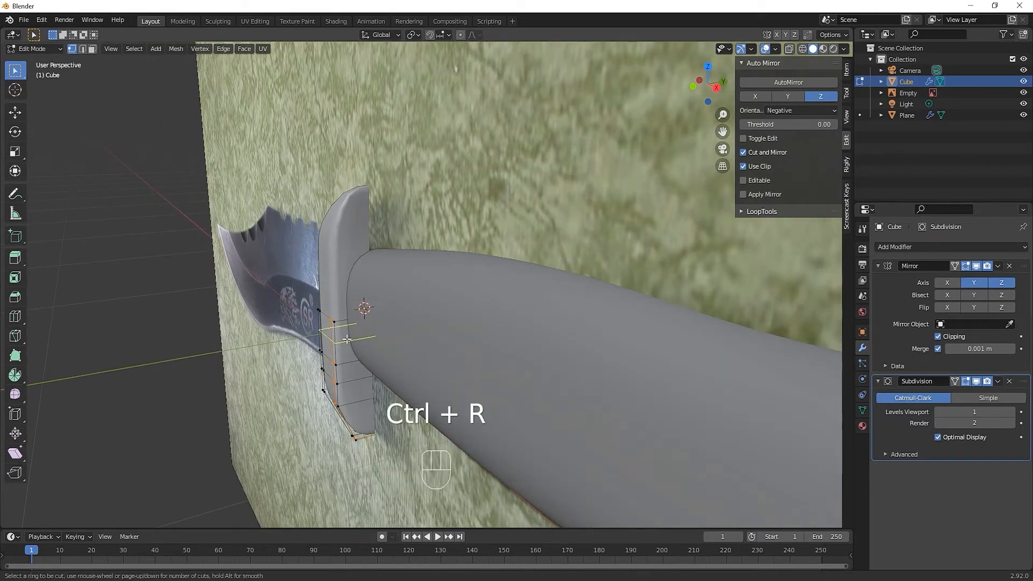
left_click(348, 326)
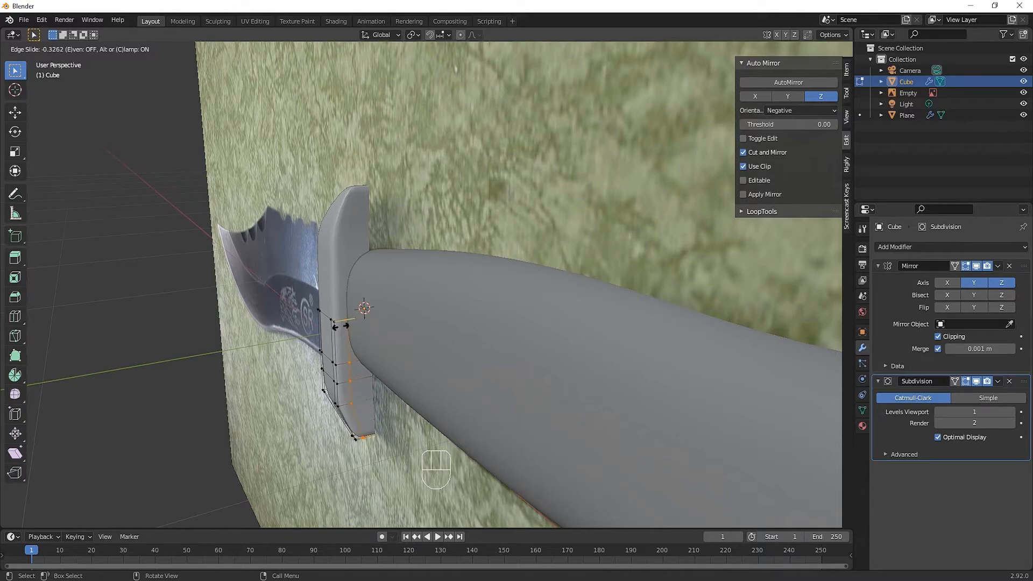
left_click(340, 327)
key("Tab")
middle_click_drag(306, 366, 363, 402)
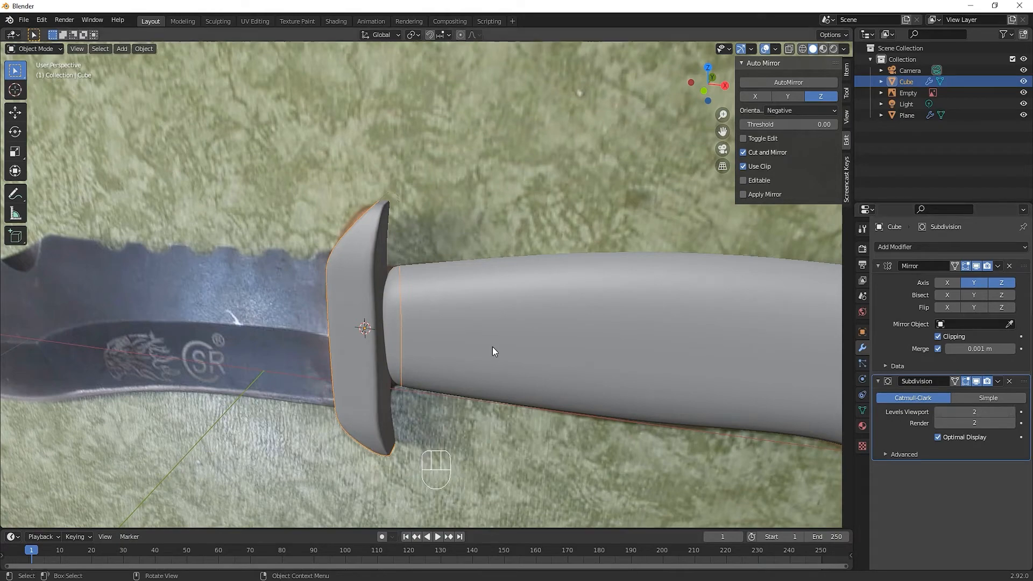
In front view, place the 3D cursor on the blade in the photo and add a plane mesh there
middle_click_drag(492, 347, 406, 419)
key("KP_1")
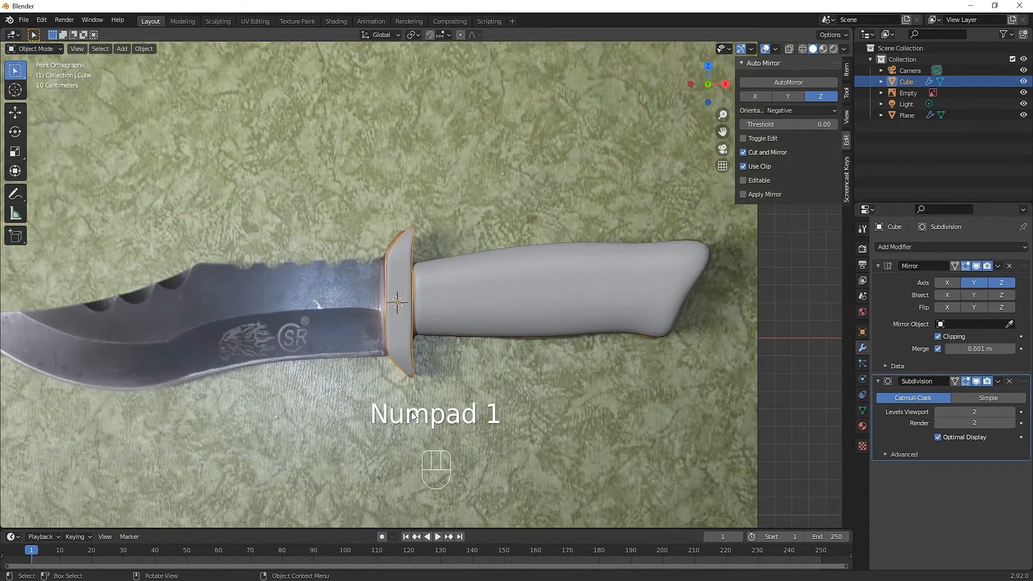
middle_click_drag(382, 350, 420, 330, "shift")
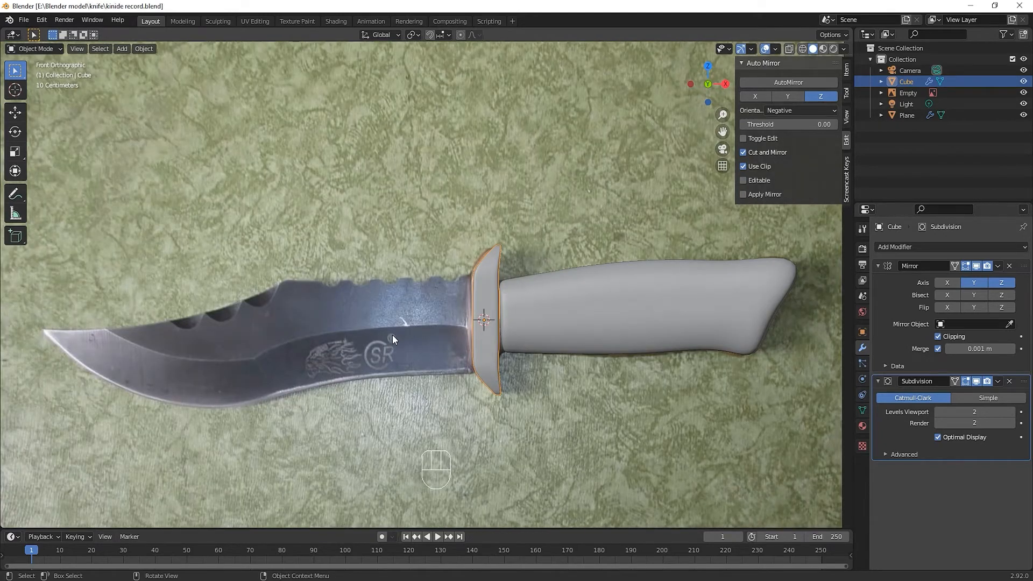
right_click(405, 325, "shift")
key("shift+a")
mouse_move(404, 325)
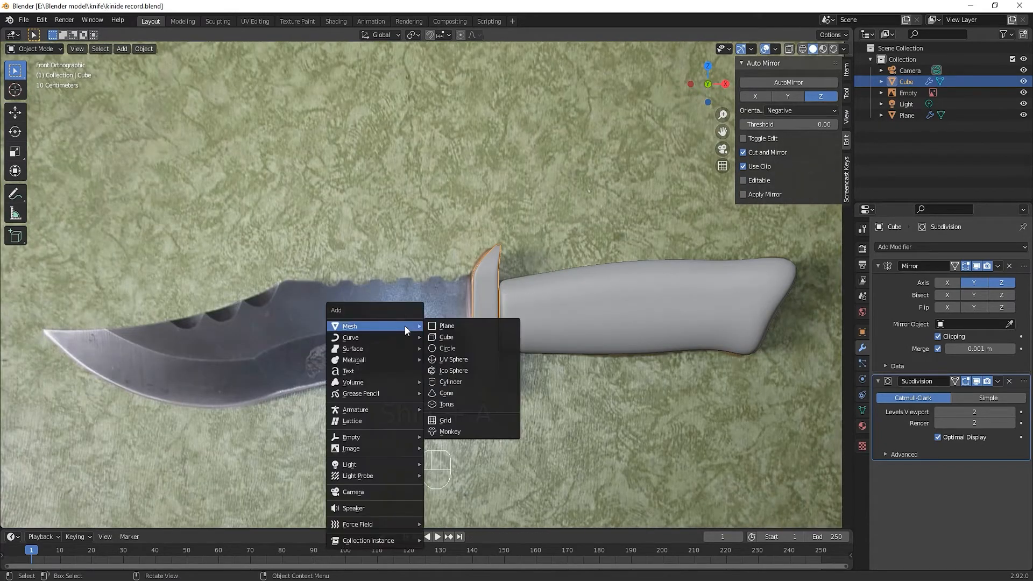
left_click(463, 325)
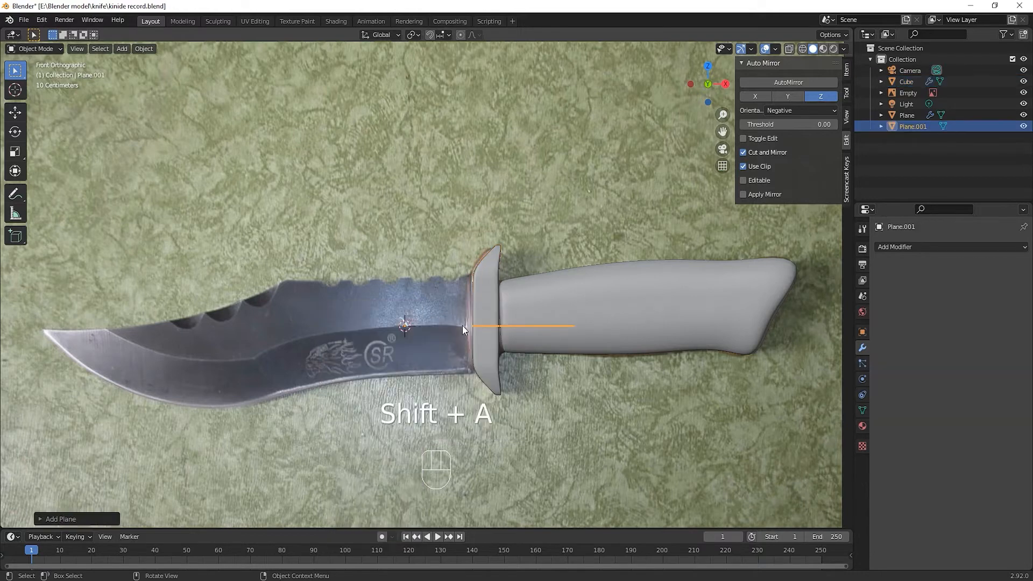
In Edit Mode, merge all of the new plane's vertices into a single vertex
middle_click_drag(462, 325, 462, 347)
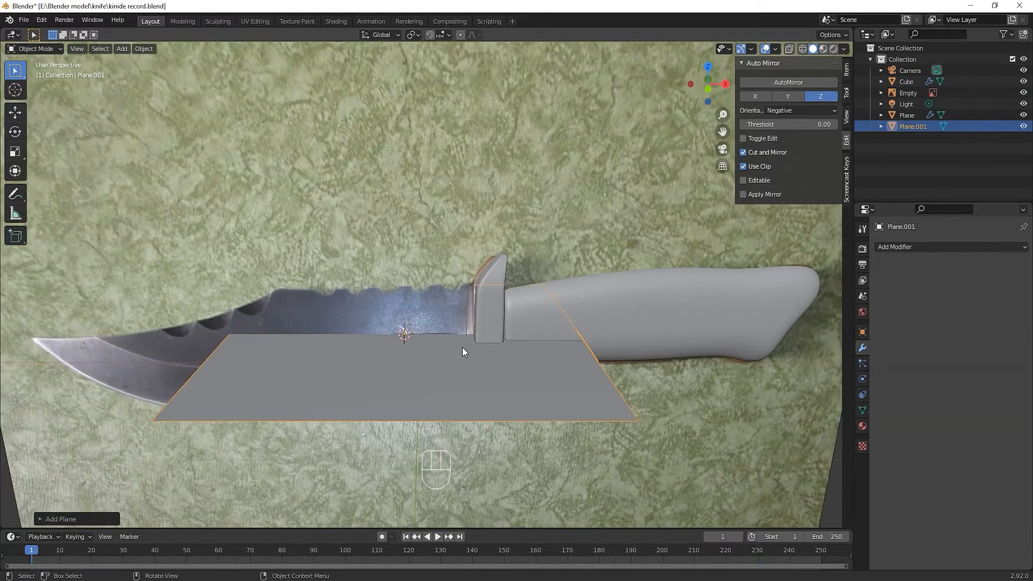
key("Tab")
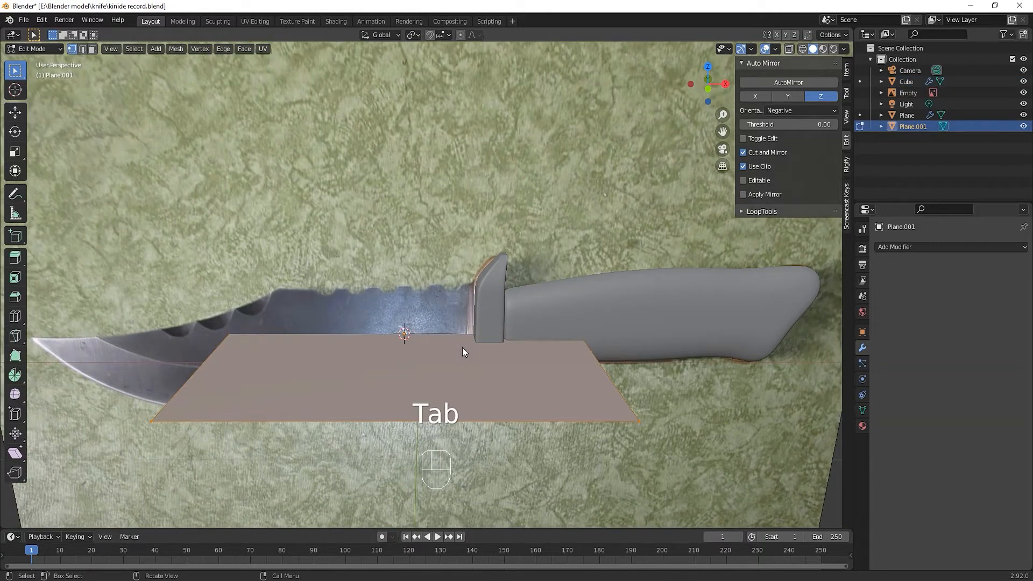
key("m")
left_click(463, 346)
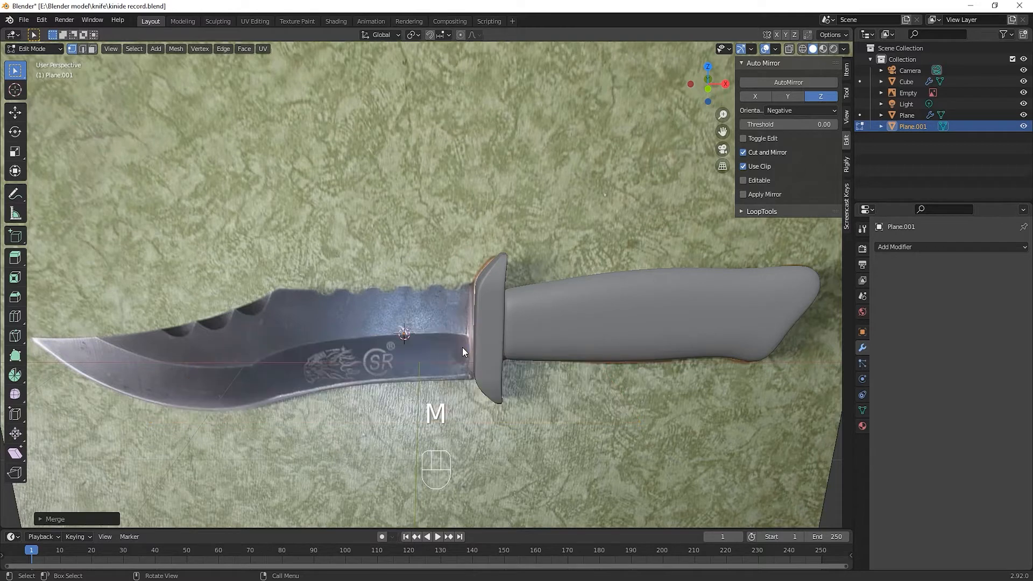
In front view, move the single vertex to the corner where the blade's spine meets the guard
key("KP_1")
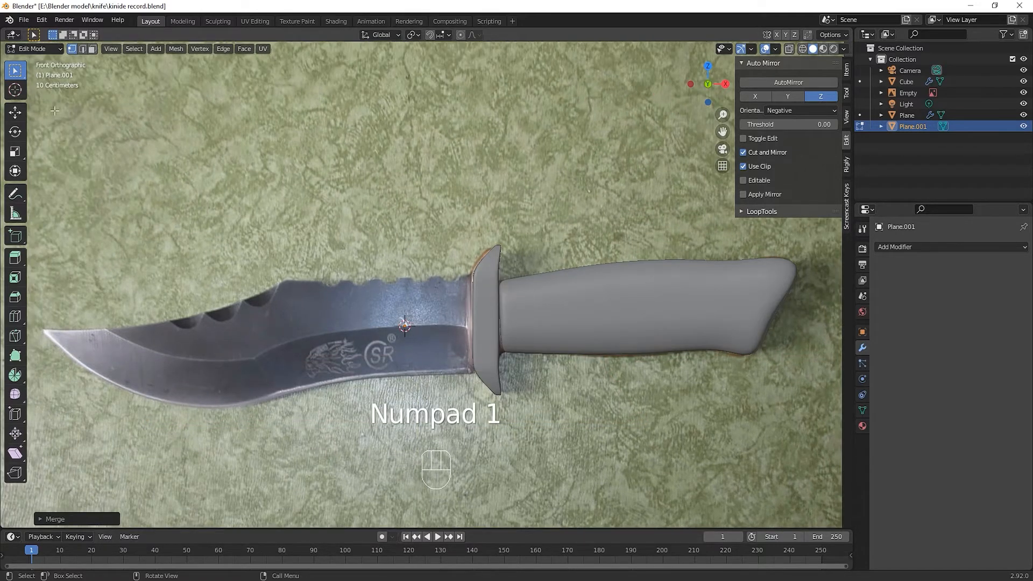
key("g")
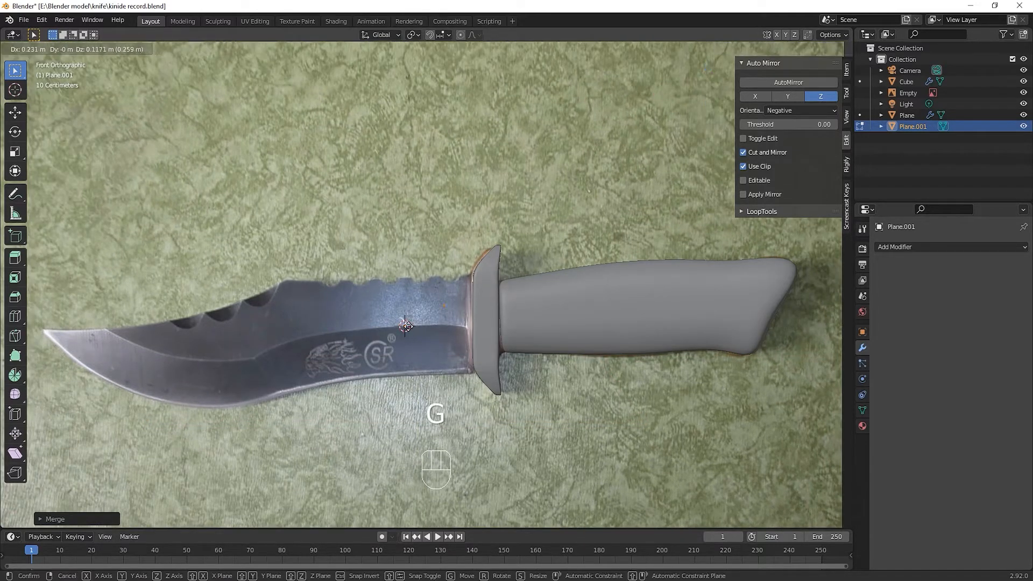
left_click(435, 350)
key("g")
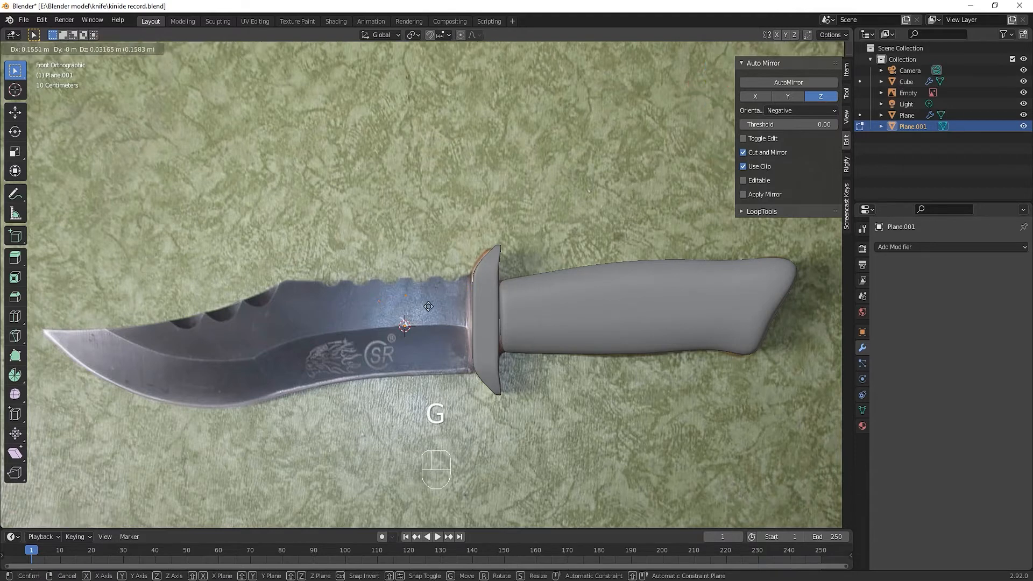
left_click(487, 291)
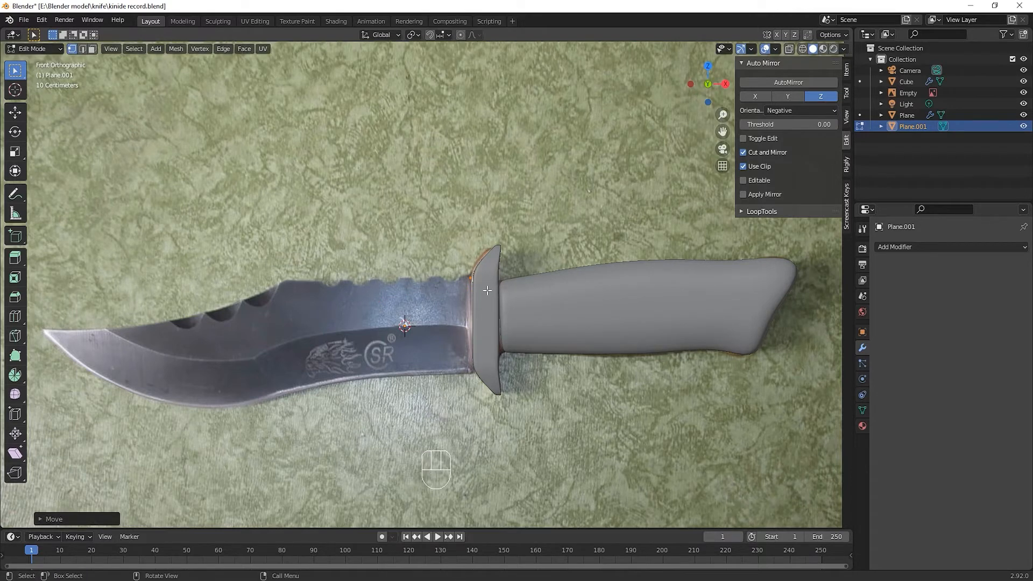
Trace the blade's spine from the guard to the tip by extruding the vertex in successive segments along the photo's outline
key("e")
left_click(359, 293)
key("e")
left_click(302, 293)
key("e")
left_click(241, 320)
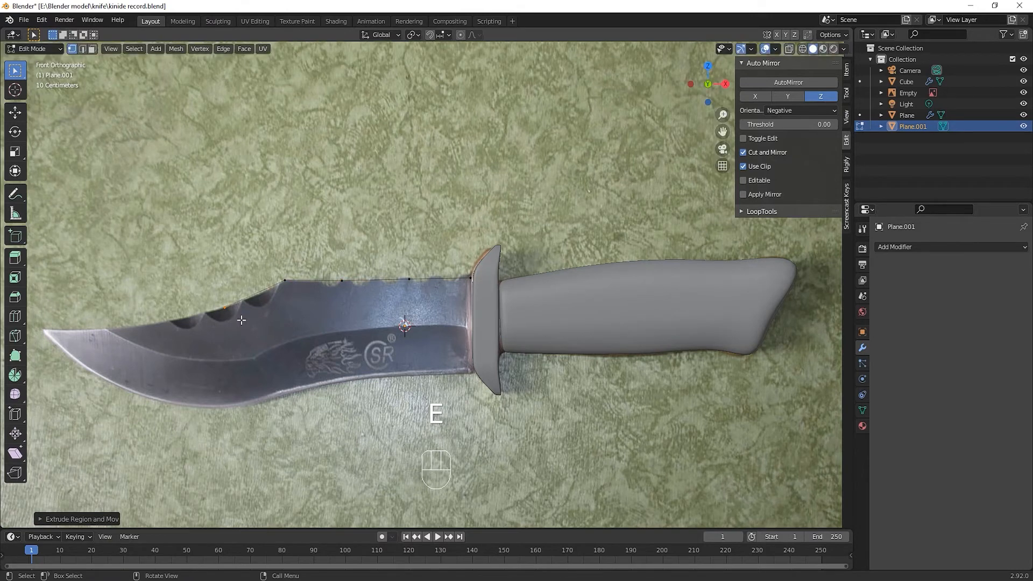
key("e")
left_click(178, 334)
key("e")
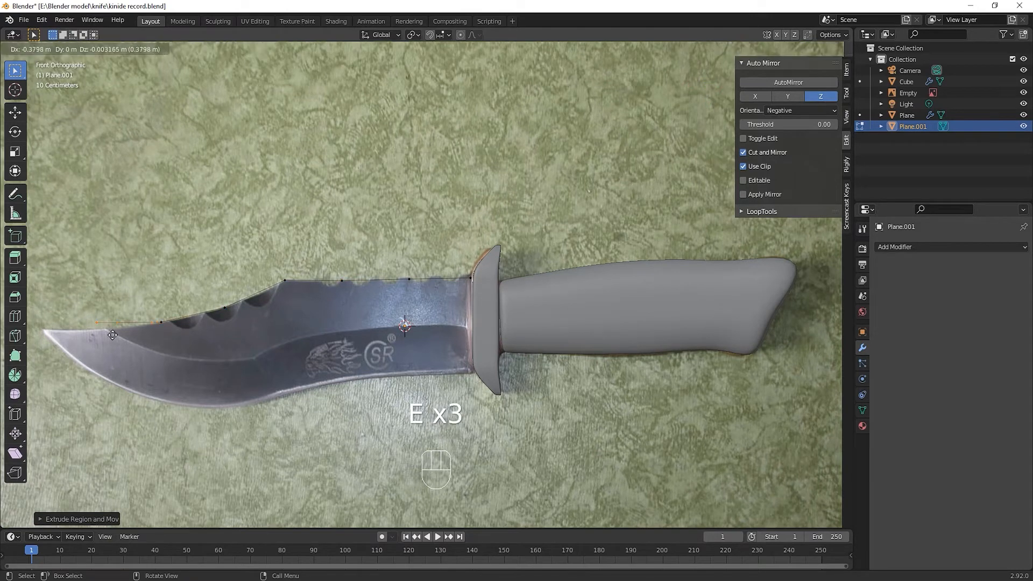
left_click(121, 341)
key("e")
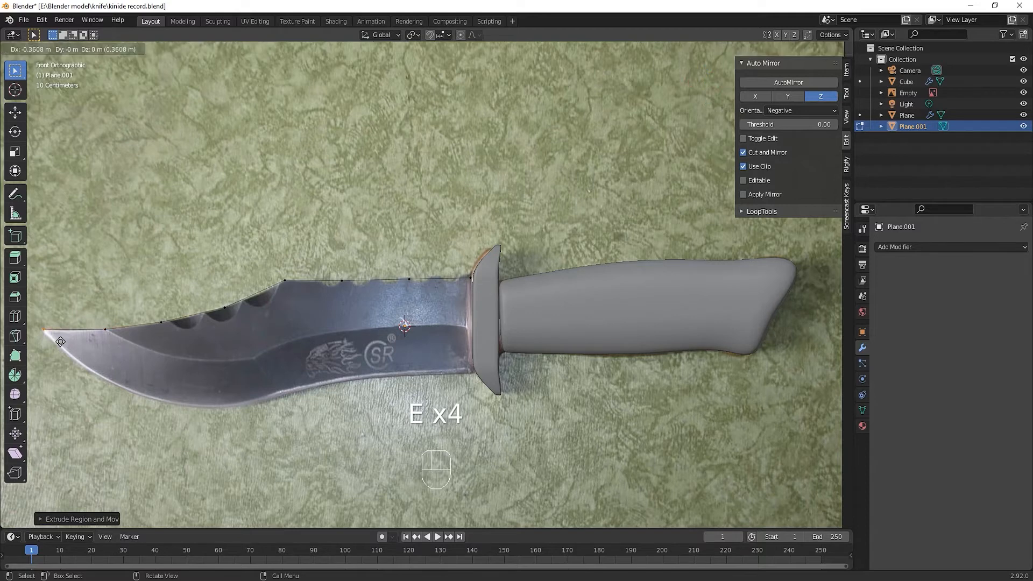
left_click(58, 342)
Trace the cutting edge from the blade tip back to the guard with successive vertex extrusions, adjusting the last vertex to the blade's corner
middle_click_drag(129, 356, 237, 360, "shift")
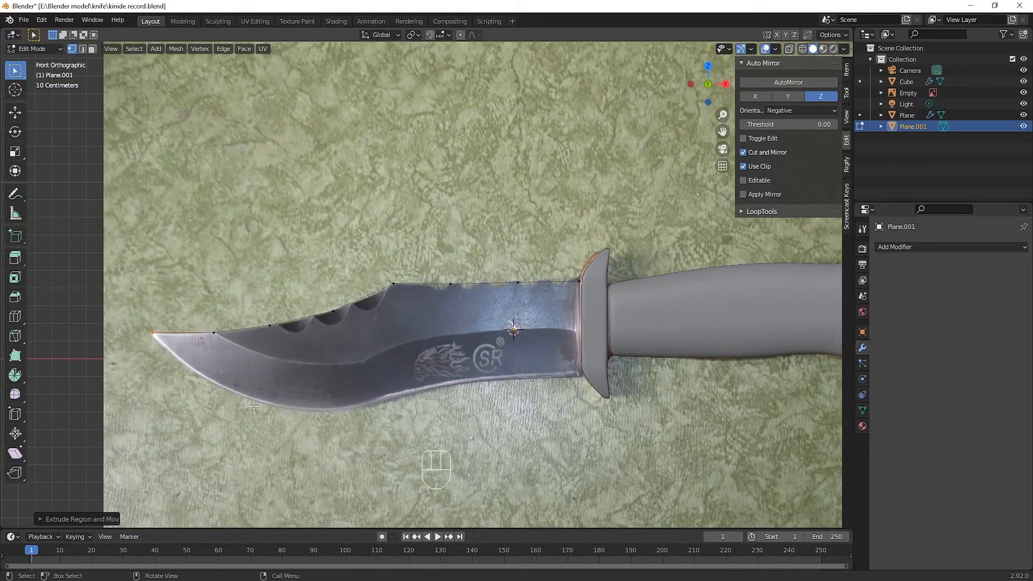
key("e")
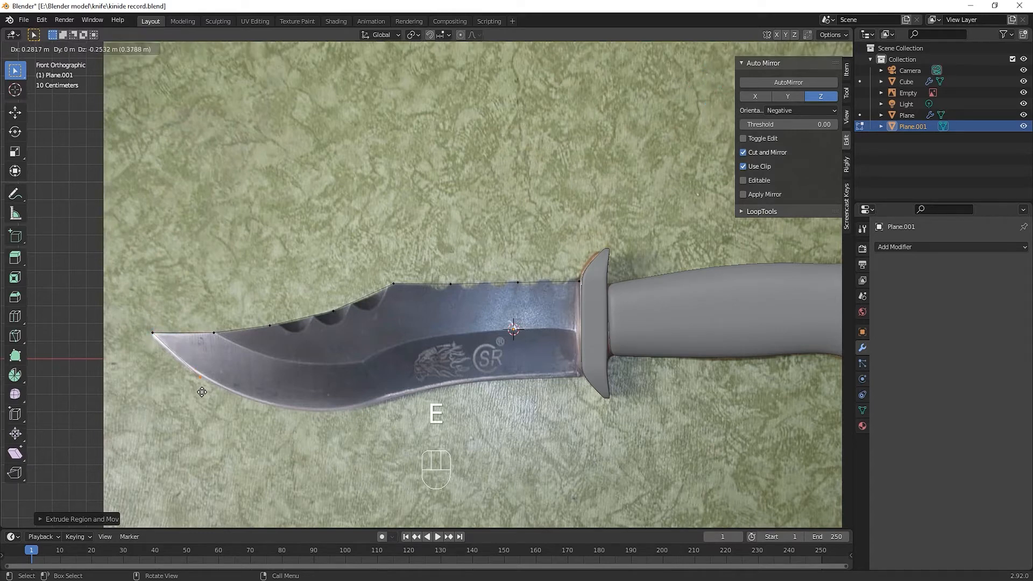
left_click(203, 391)
key("e")
left_click(265, 417)
key("e")
left_click(308, 424)
key("e")
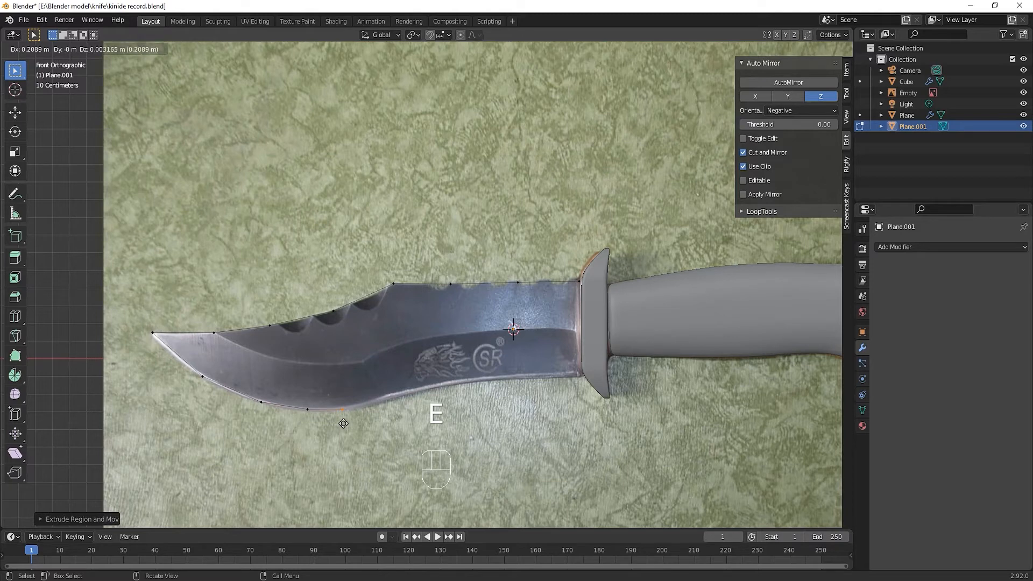
left_click(343, 424)
key("e")
left_click(394, 412)
key("e")
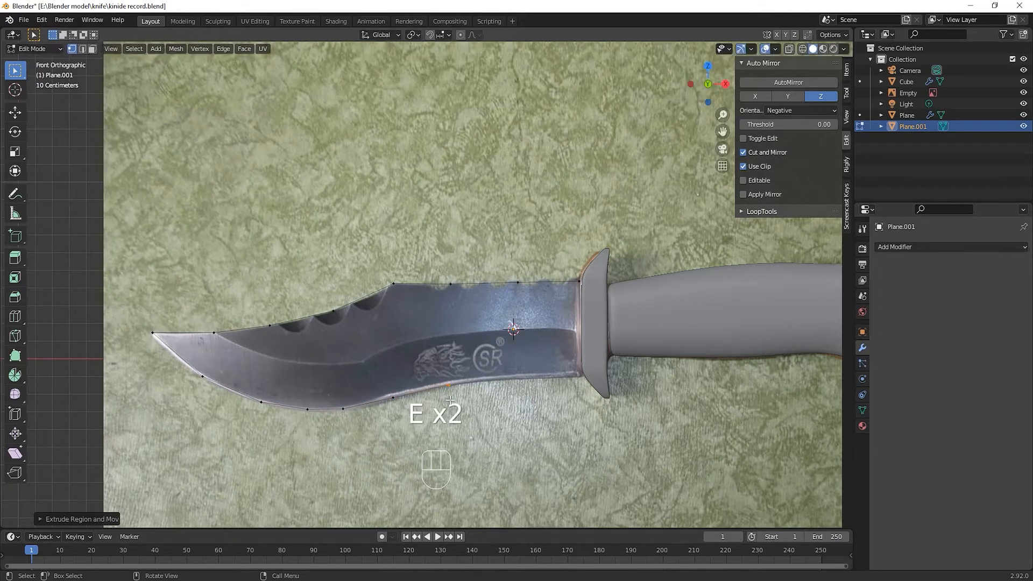
left_click(449, 399)
key("e")
left_click(518, 392)
key("e")
left_click(580, 389)
key("g")
left_click(583, 390)
Extrude the cutting edge's end vertex about 0.24 m up along the guard to the start of the blade's bevel line
key("e")
key("Escape")
key("e")
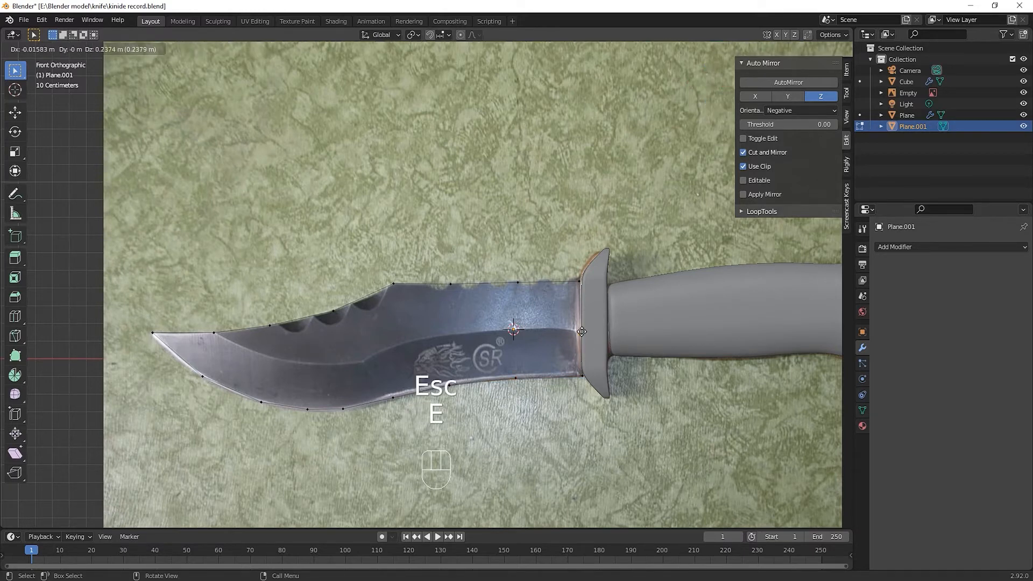
left_click(581, 332)
Trace the blade's bevel line from the guard toward the tip by extruding the vertex in successive segments along the photo
key("e")
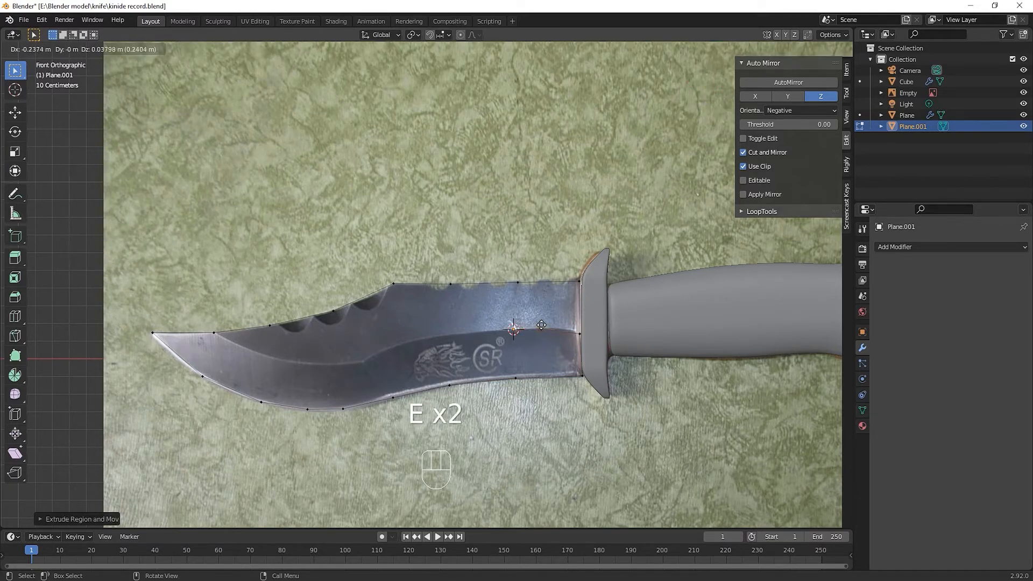
left_click(515, 328)
key("e")
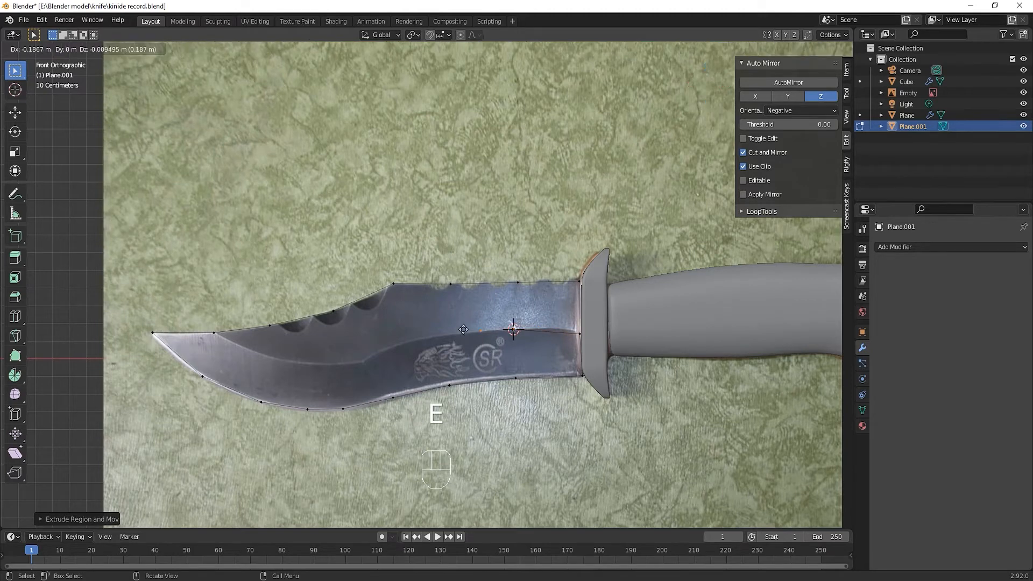
left_click(457, 331)
key("e")
left_click(399, 342)
key("e")
left_click(365, 360)
key("e")
left_click(308, 364)
key("e")
left_click(254, 354)
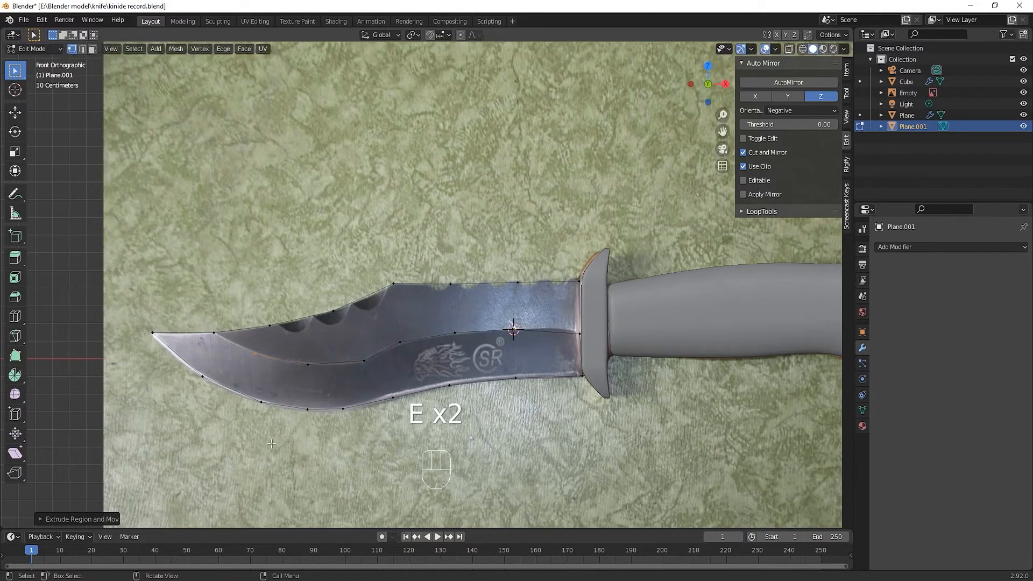
Nudge the bevel line's guard-end vertex up about 0.02 m, connect it to the spine's end vertex with an edge, and enable edge selection
left_click(579, 337)
key("g")
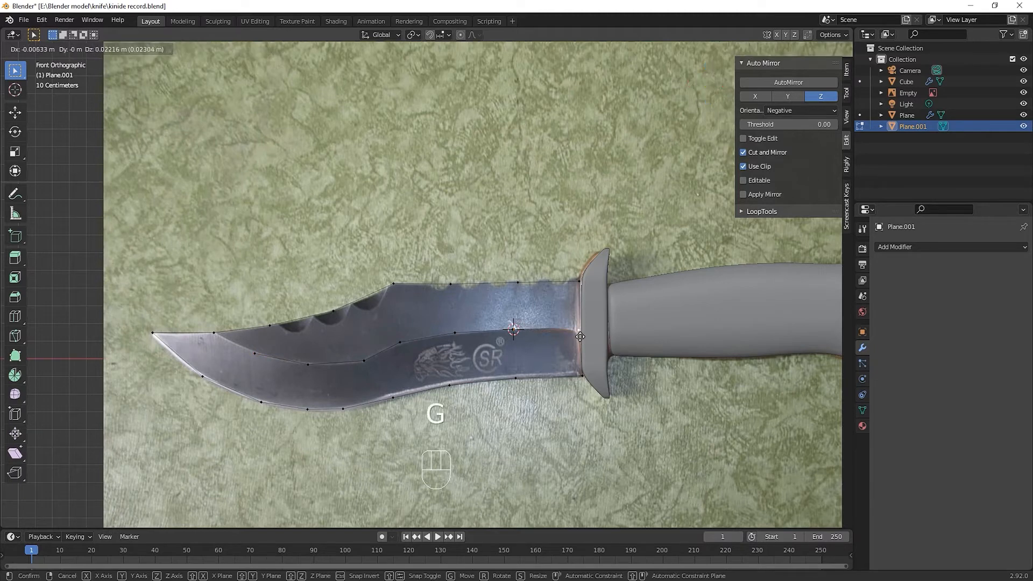
left_click(579, 336)
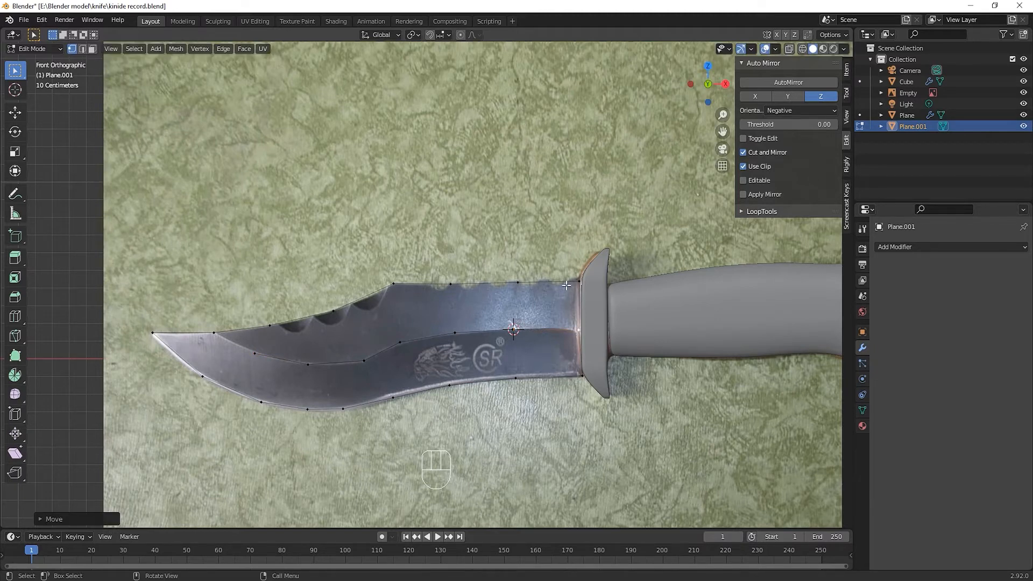
left_click_drag(566, 272, 585, 340)
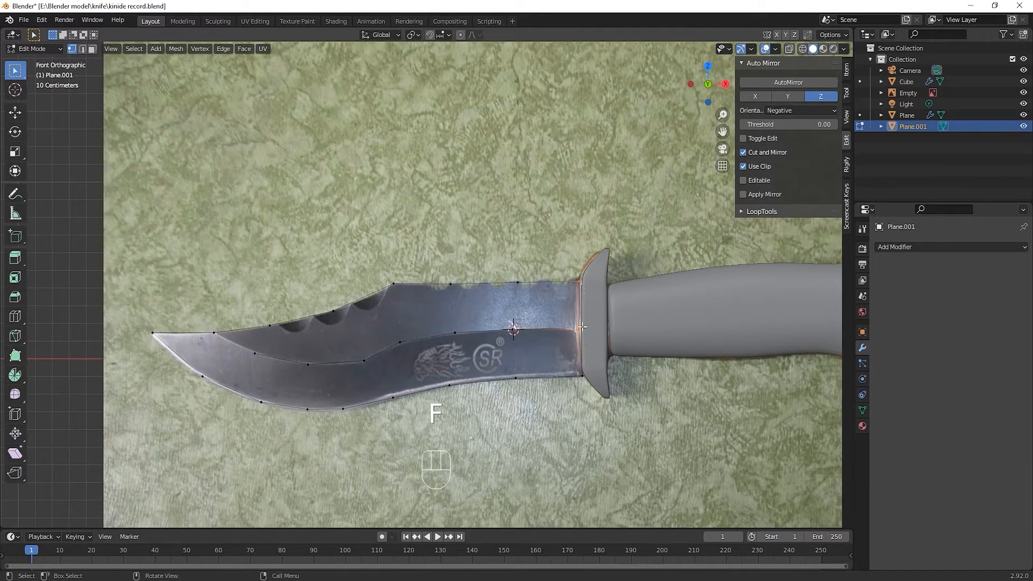
key("2")
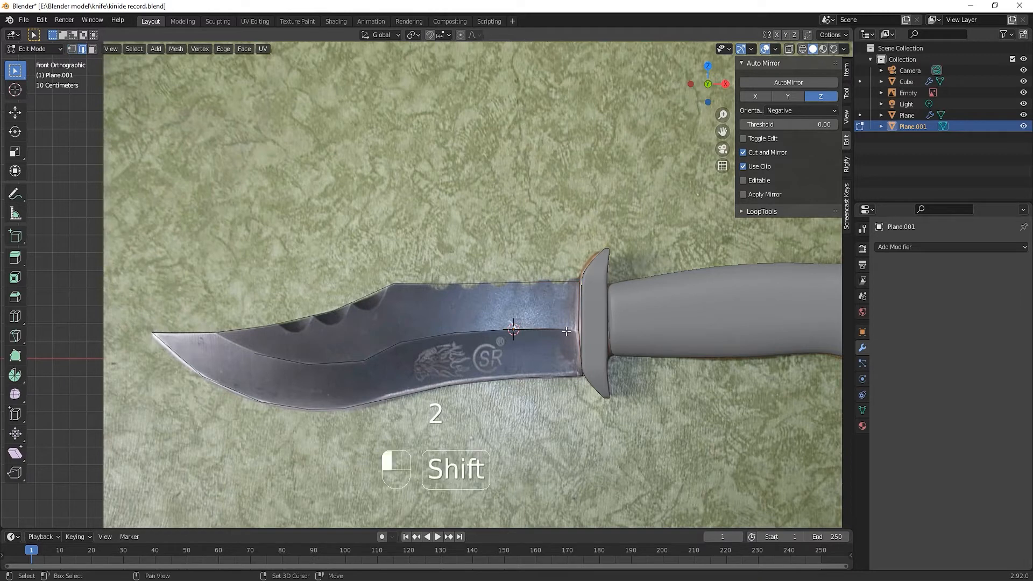
Fill the strip between the blade's spine and bevel line with faces, working from the guard toward the tip
left_click(550, 280, "shift")
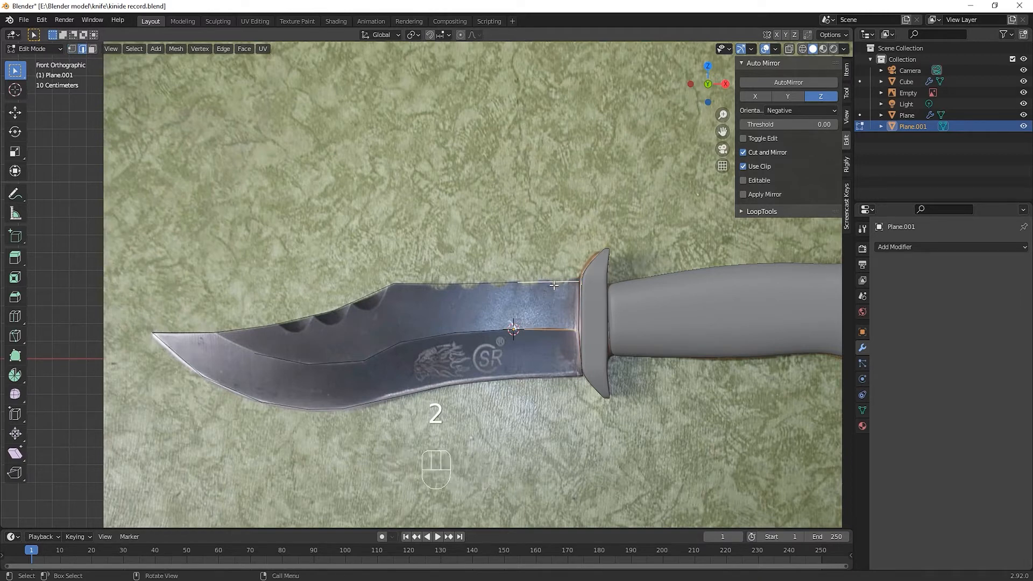
key("f")
left_click(517, 304)
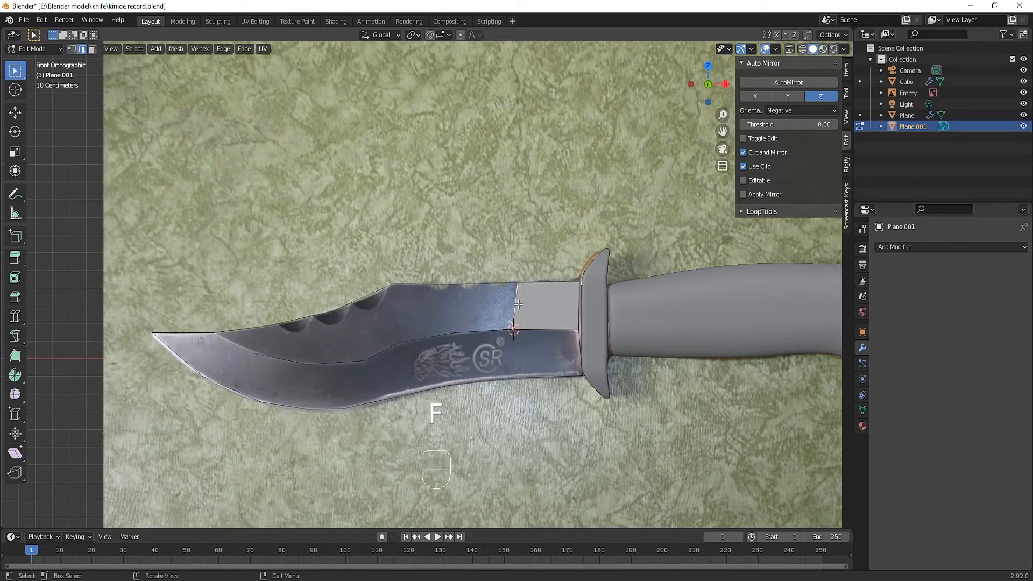
key("f")
key("f")
key("f")
key("f")
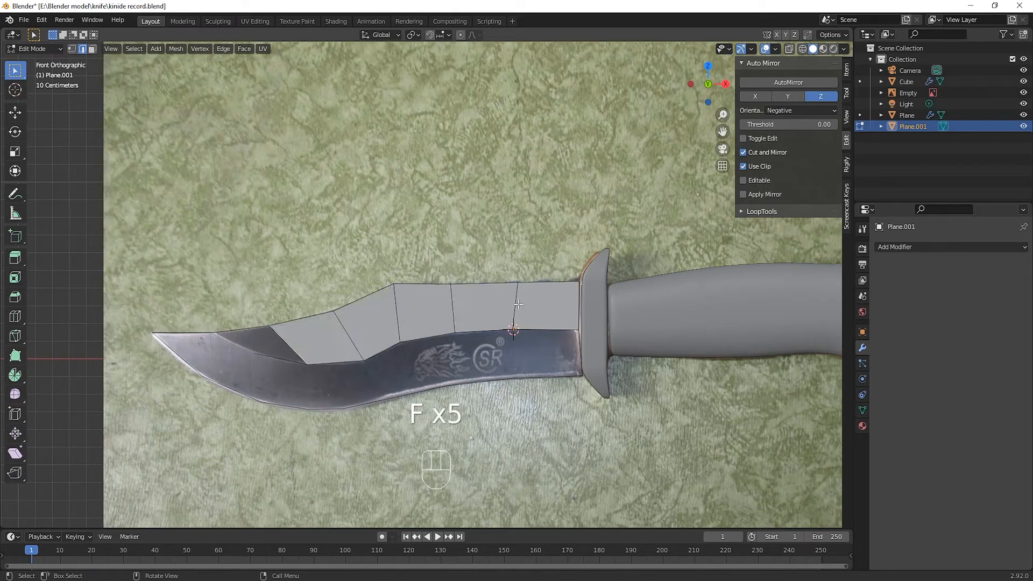
key("f")
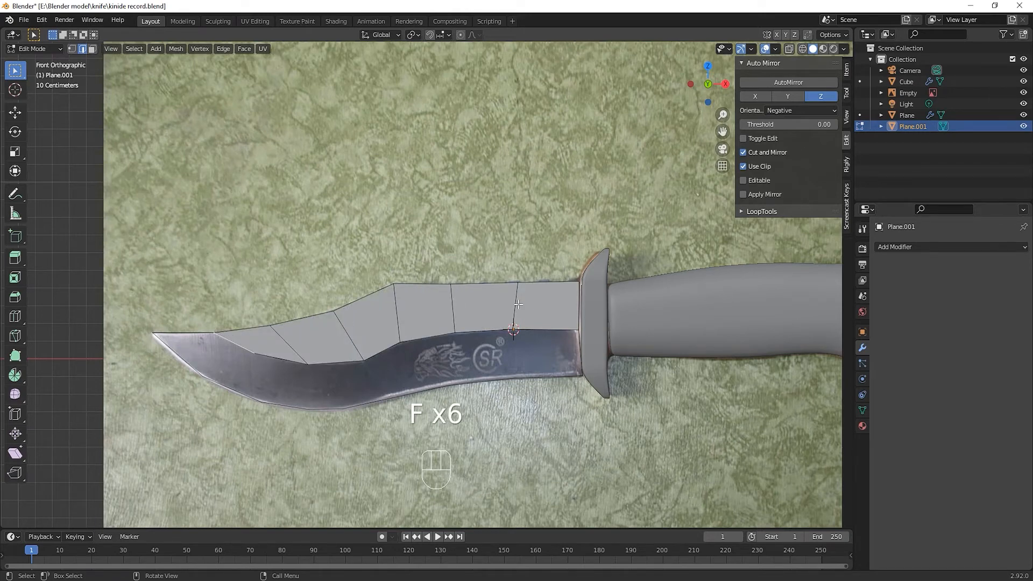
Fill the strip between the bevel line and the cutting edge with faces, from the guard toward the tip
left_click(580, 350)
left_click(556, 330, "shift")
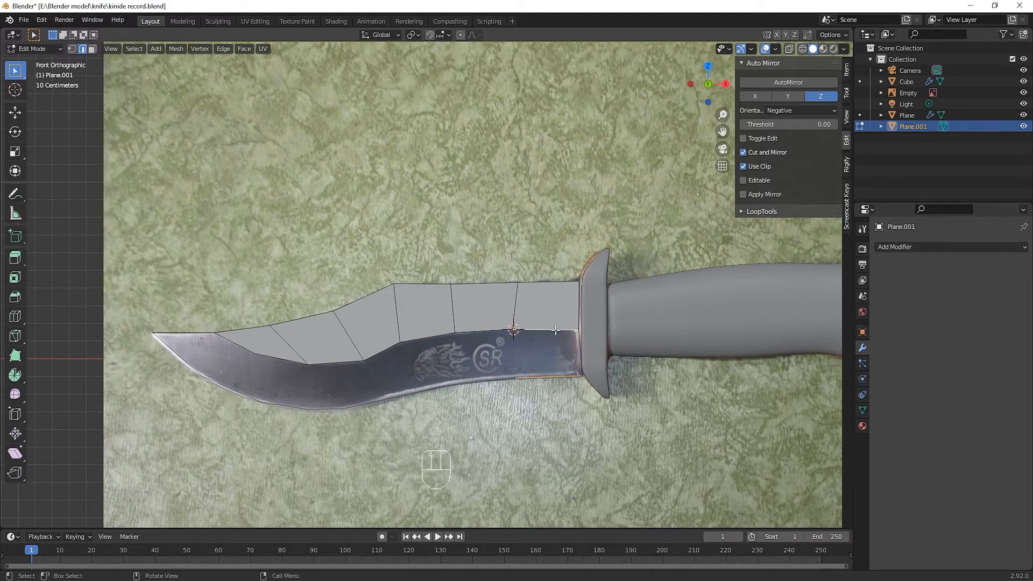
key("f")
left_click(518, 344)
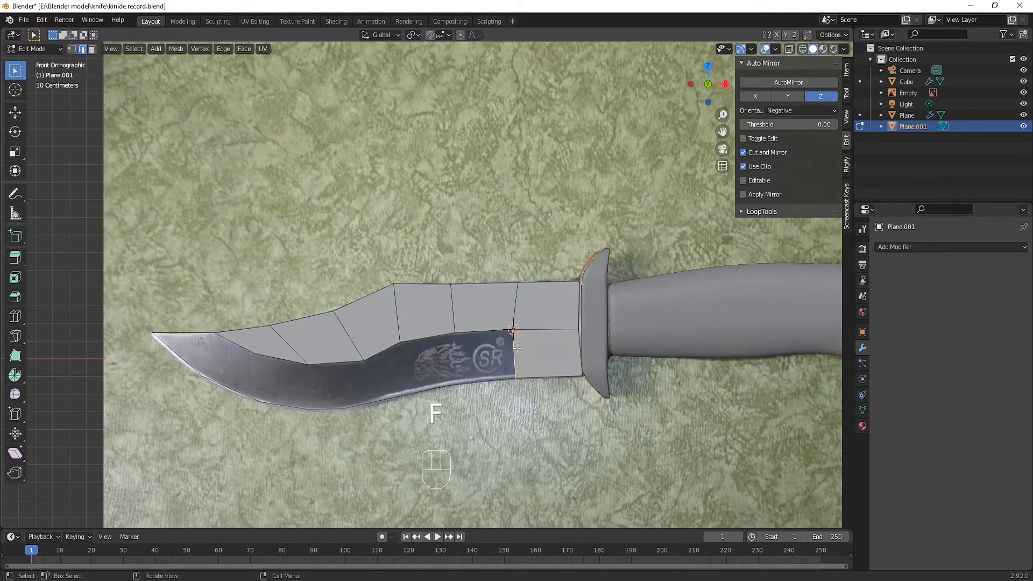
key("f")
key("f")
key("f")
key("f")
key("f")
key("f")
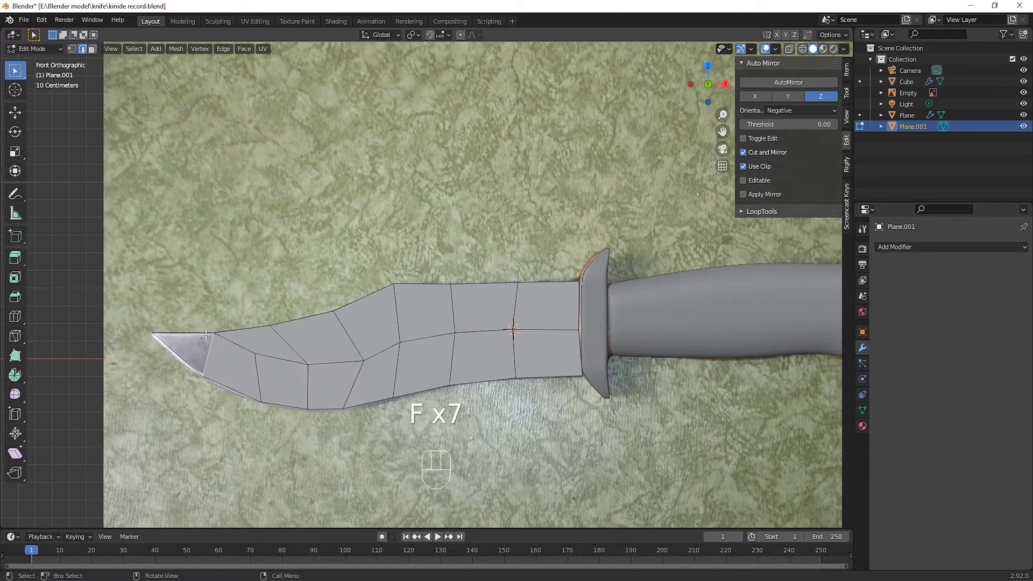
Undo the last face filling near the blade's tip and add a lengthwise loop cut through the upper strip of faces
middle_click_drag(277, 365, 340, 401)
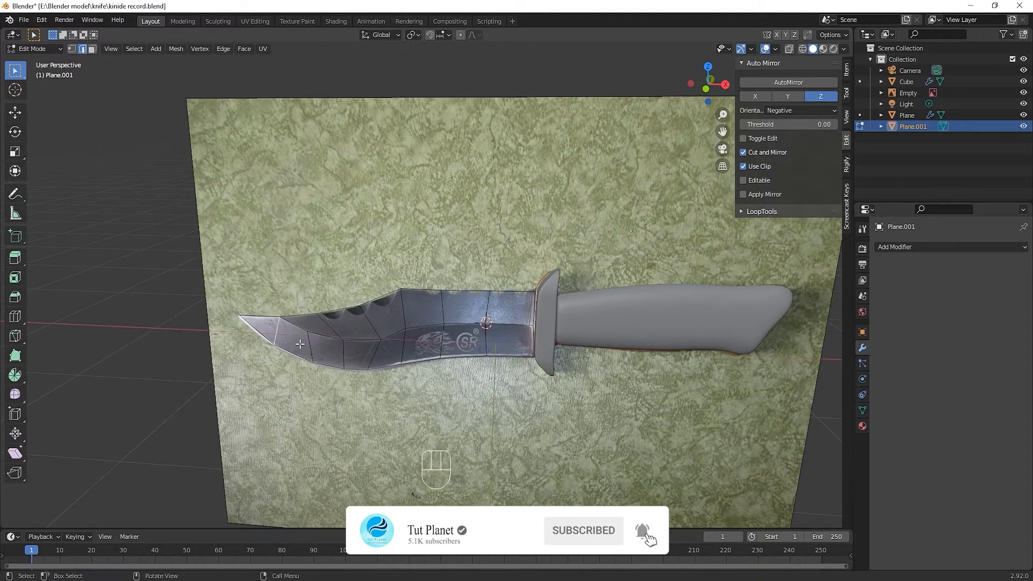
key("ctrl+z")
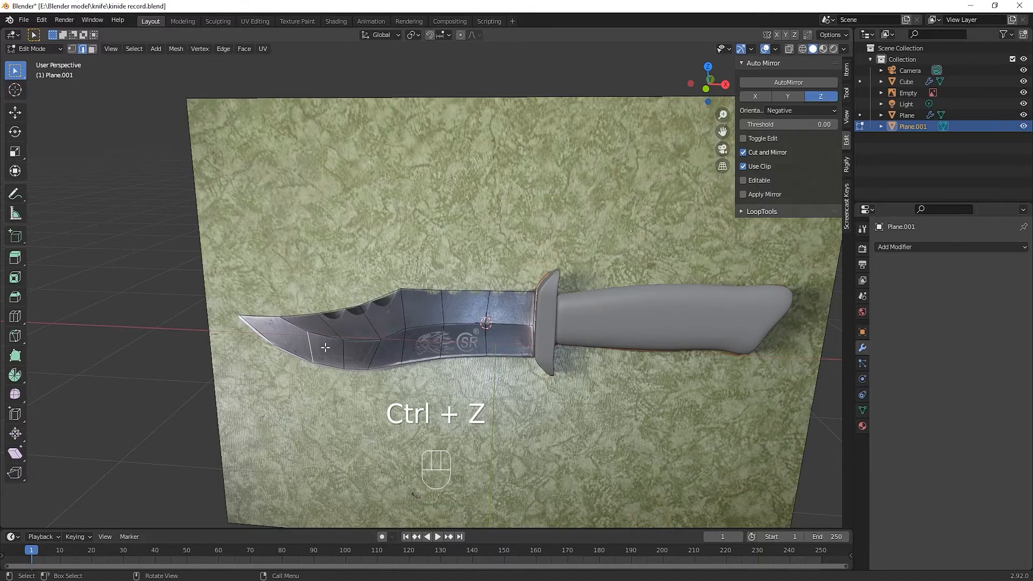
middle_click_drag(325, 347, 358, 328)
scroll(377, 334, "down", 5)
key("KP_1")
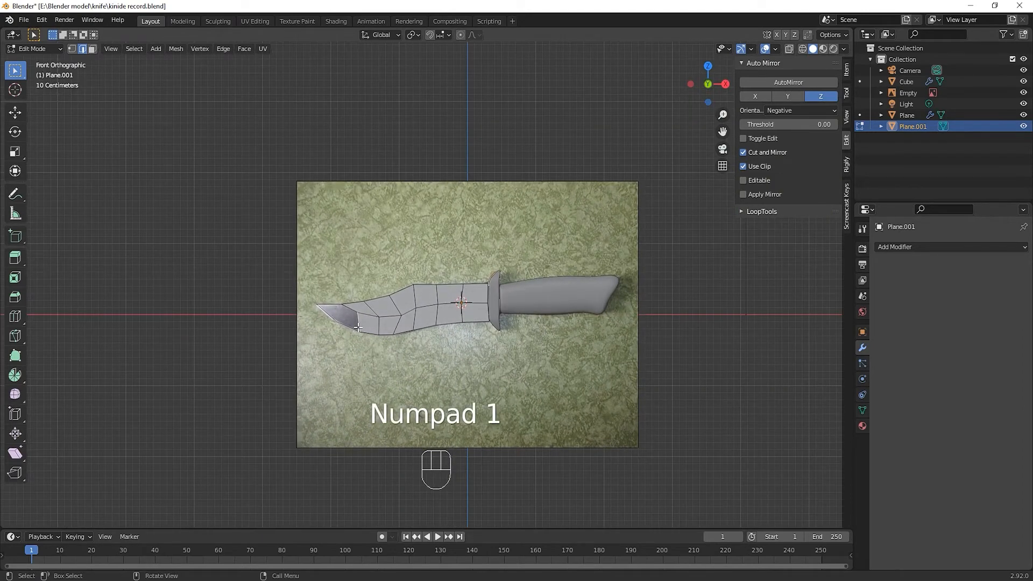
key("ctrl+r")
left_click(381, 308)
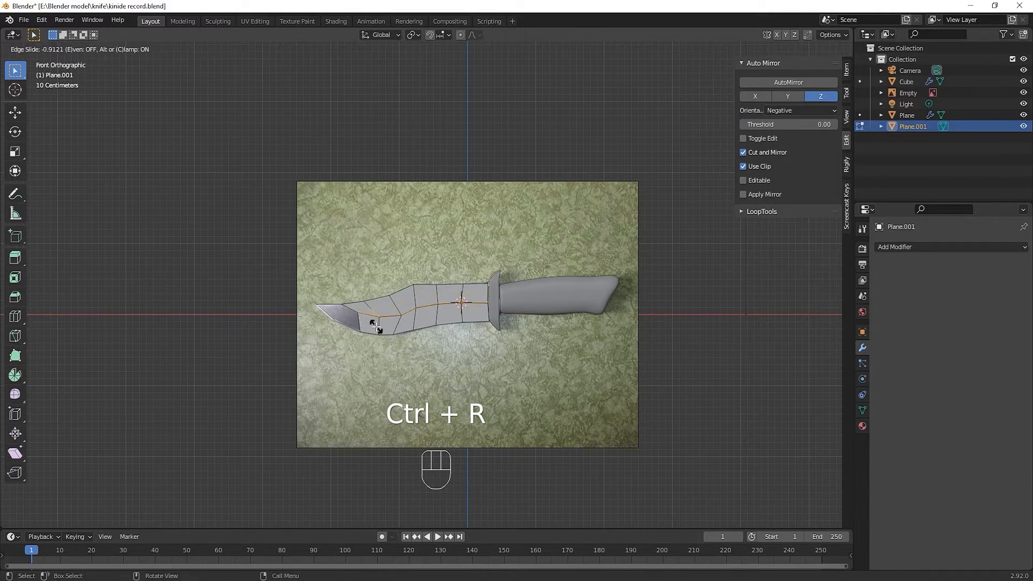
left_click(392, 301)
scroll(402, 300, "up", 1)
scroll(402, 300, "up", 3)
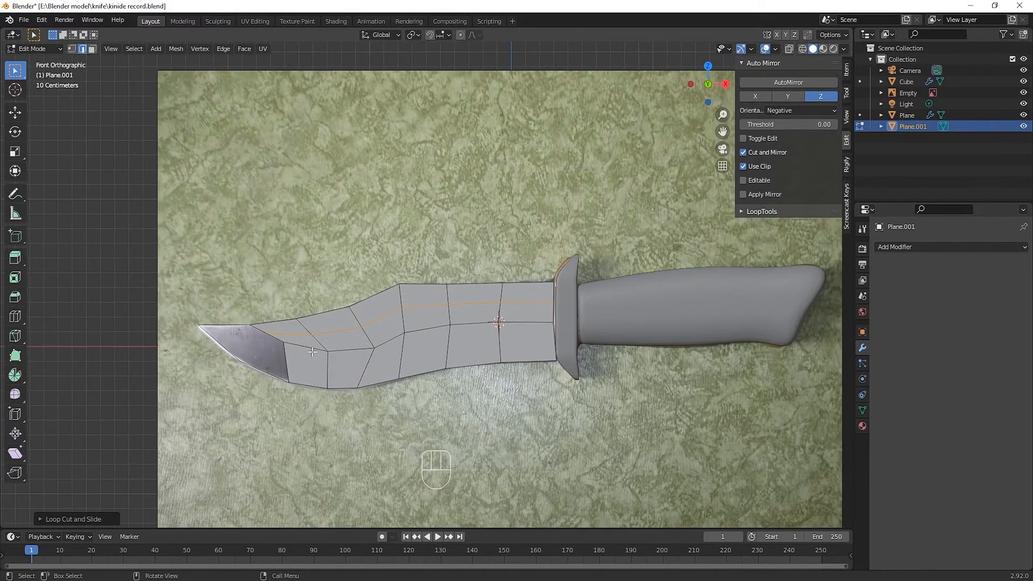
Fill the open area at the blade's tip with faces and hide the reference photo
key("alt+z")
middle_click_drag(339, 362, 322, 363)
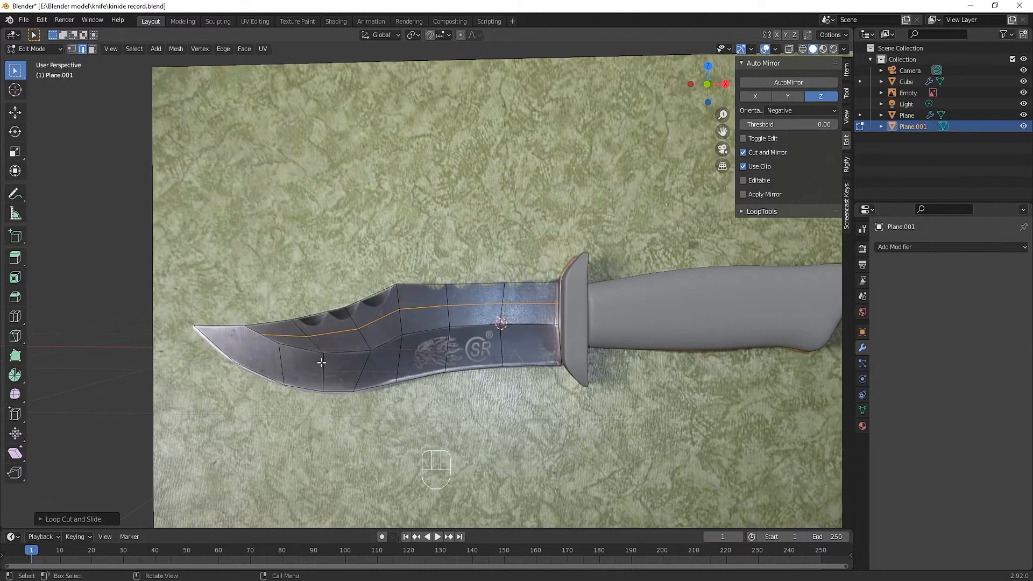
left_click(283, 364)
key("f")
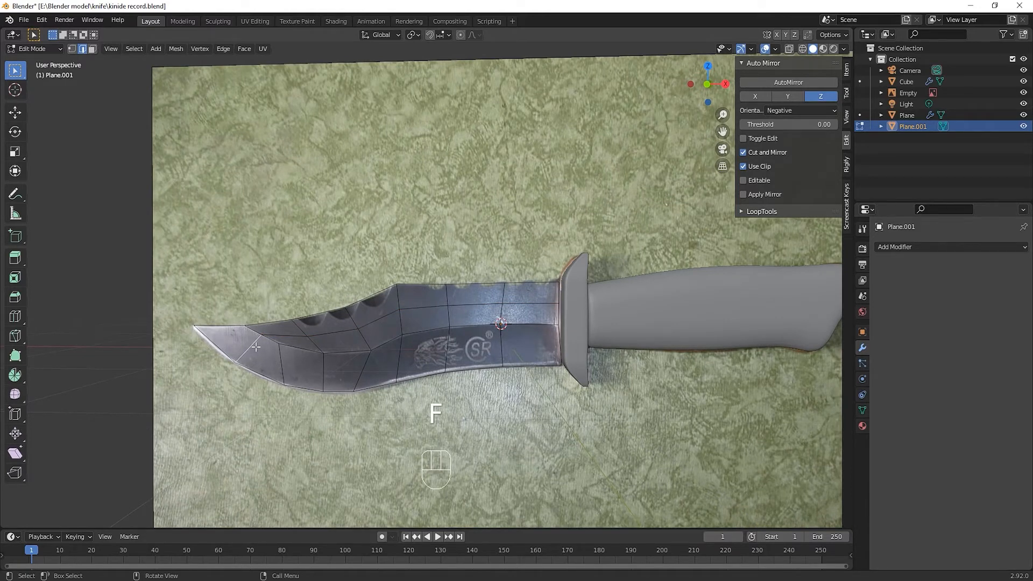
key("f")
middle_click_drag(258, 347, 305, 401)
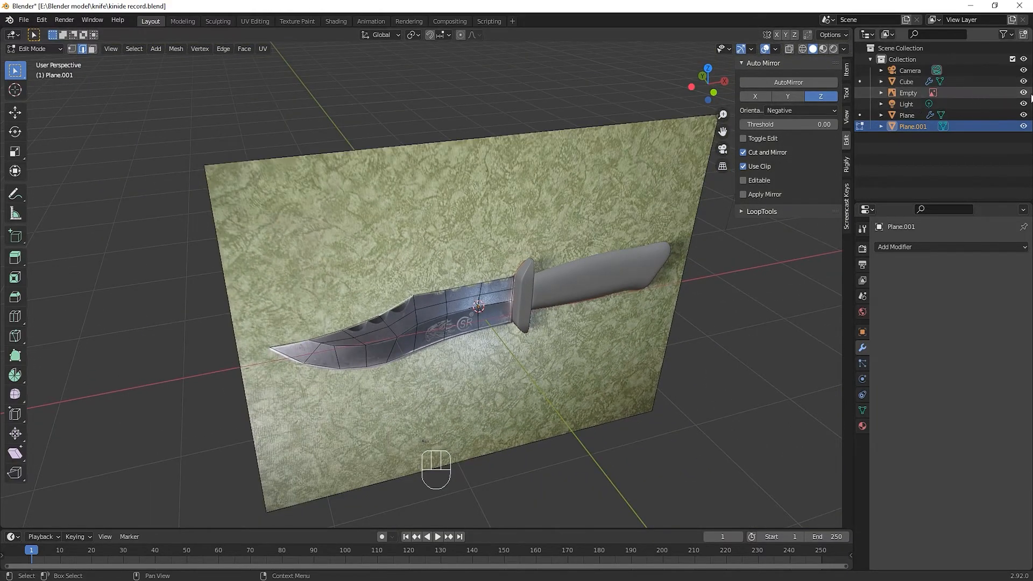
left_click(1023, 92)
middle_click_drag(501, 291, 333, 388)
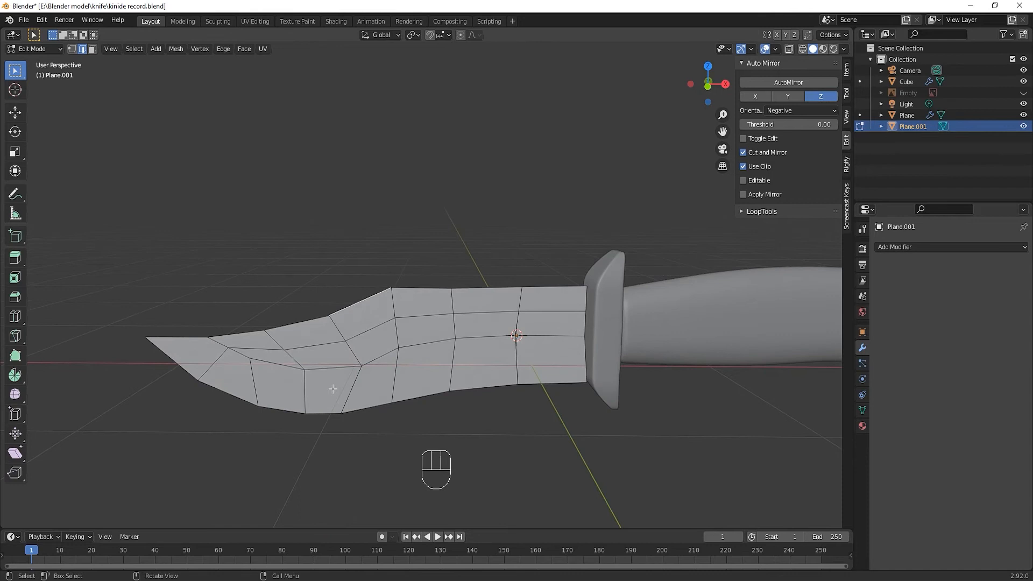
Move all faces between the blade's spine and bevel line about 0.08 m along negative Y
left_click(256, 336)
key("3")
left_click(258, 338)
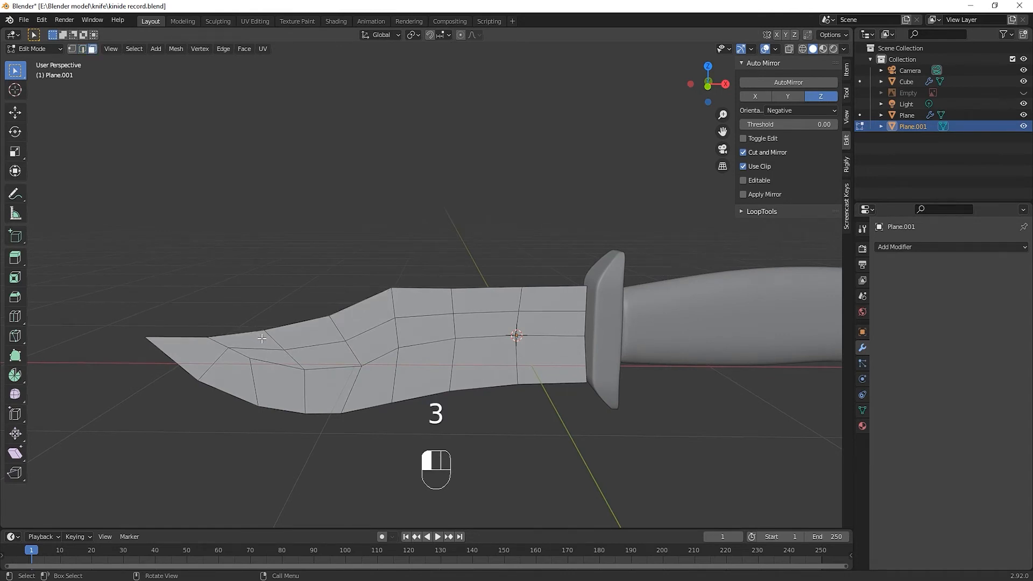
left_click(277, 355, "ctrl+shift")
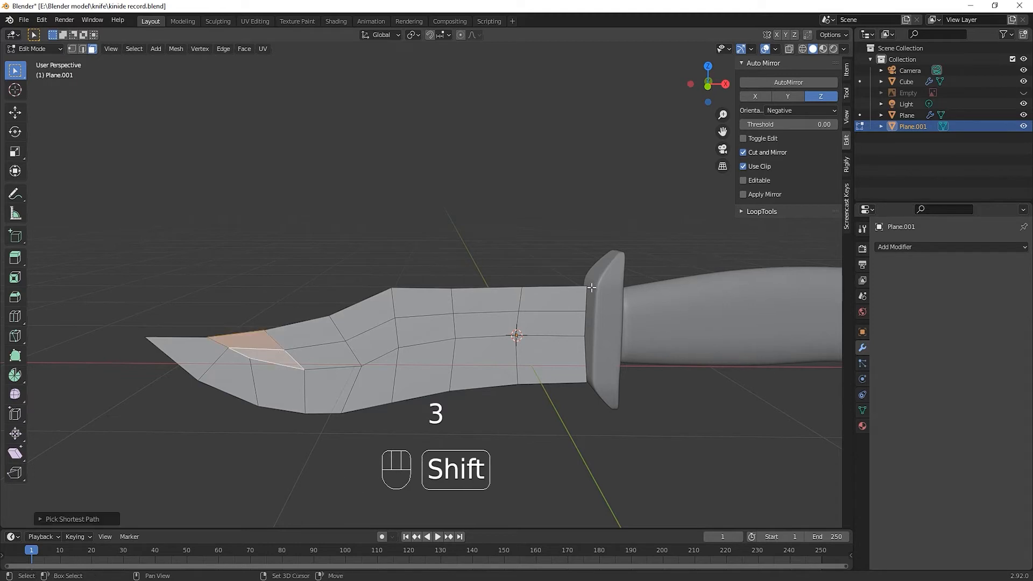
left_click(571, 308, "ctrl+shift")
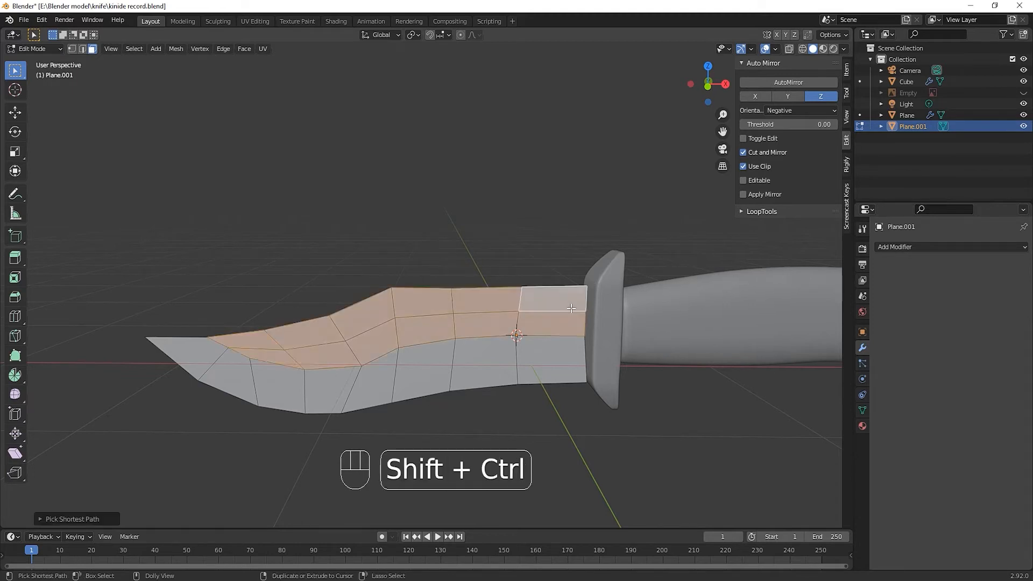
middle_click_drag(367, 398, 421, 400)
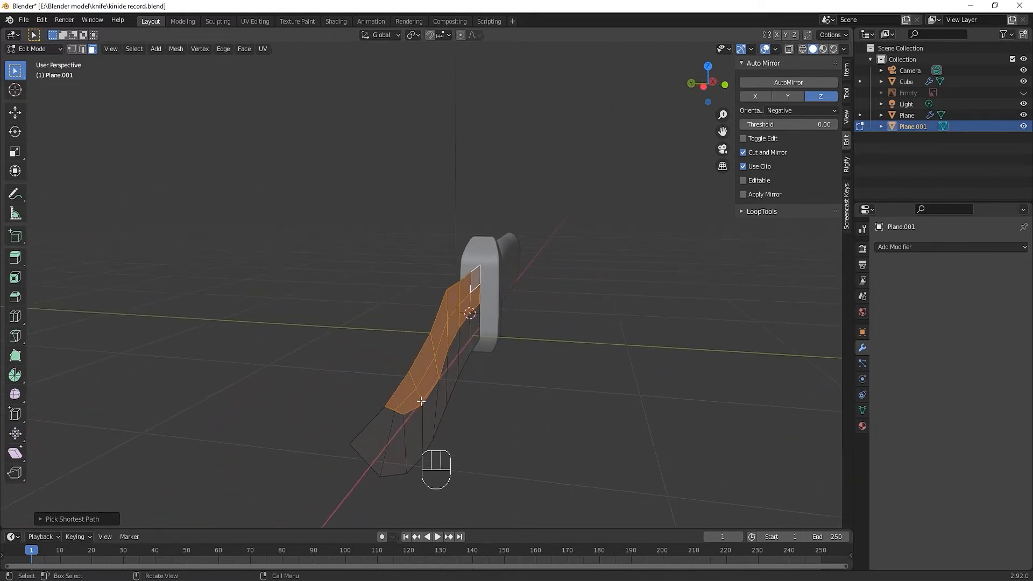
key("g")
key("y")
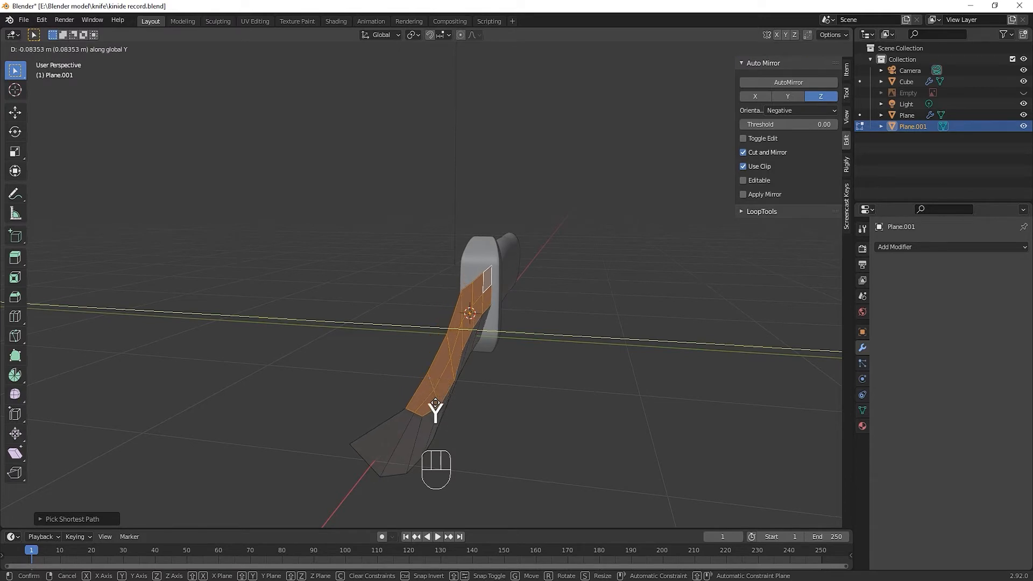
left_click(435, 403)
middle_click_drag(387, 440, 306, 445)
key("KP_1")
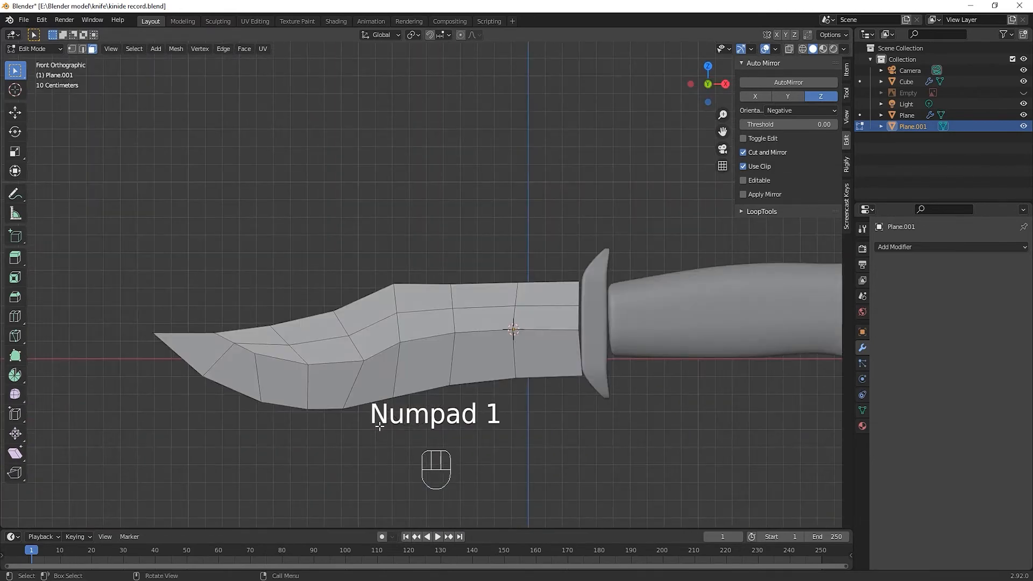
Add a Mirror modifier to the blade and mirror it across the Y axis only
middle_click_drag(375, 368, 429, 375)
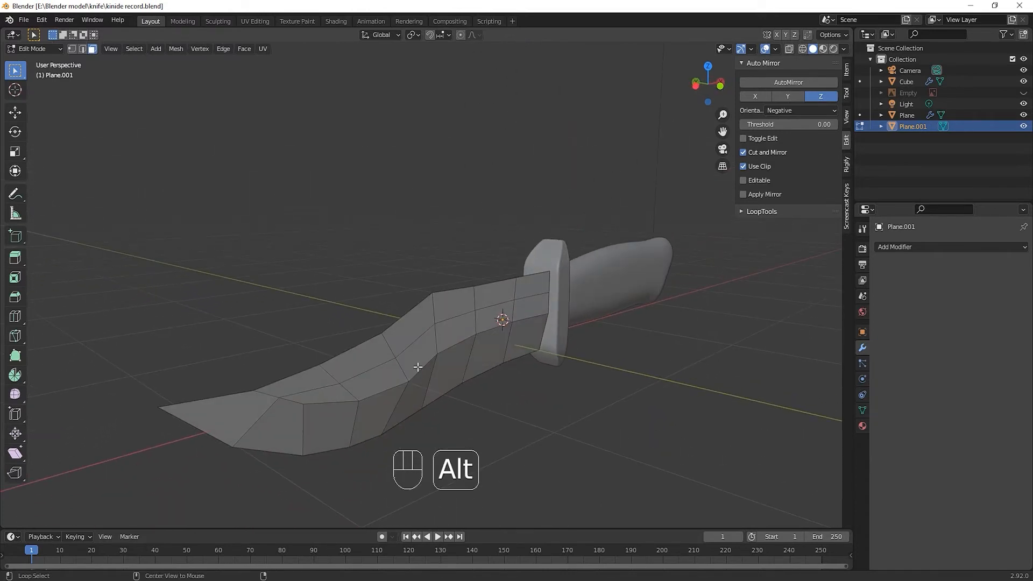
left_click(896, 246)
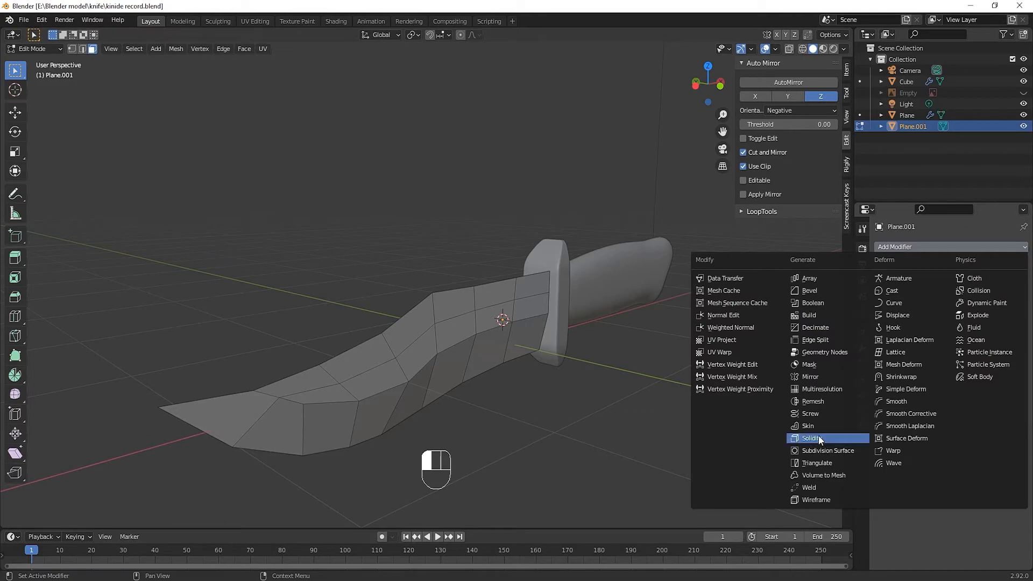
left_click(819, 377)
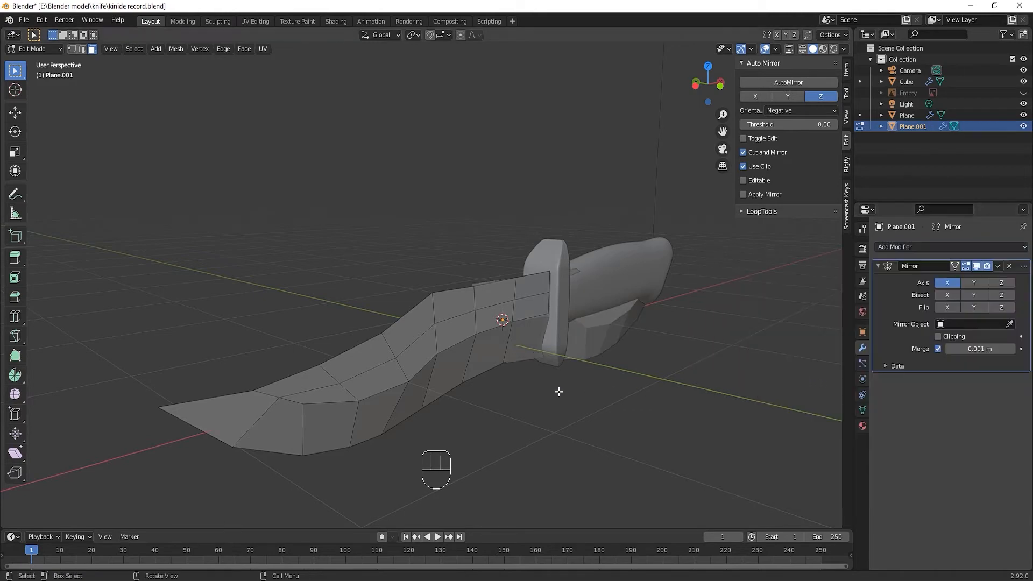
middle_click_drag(556, 391, 592, 410)
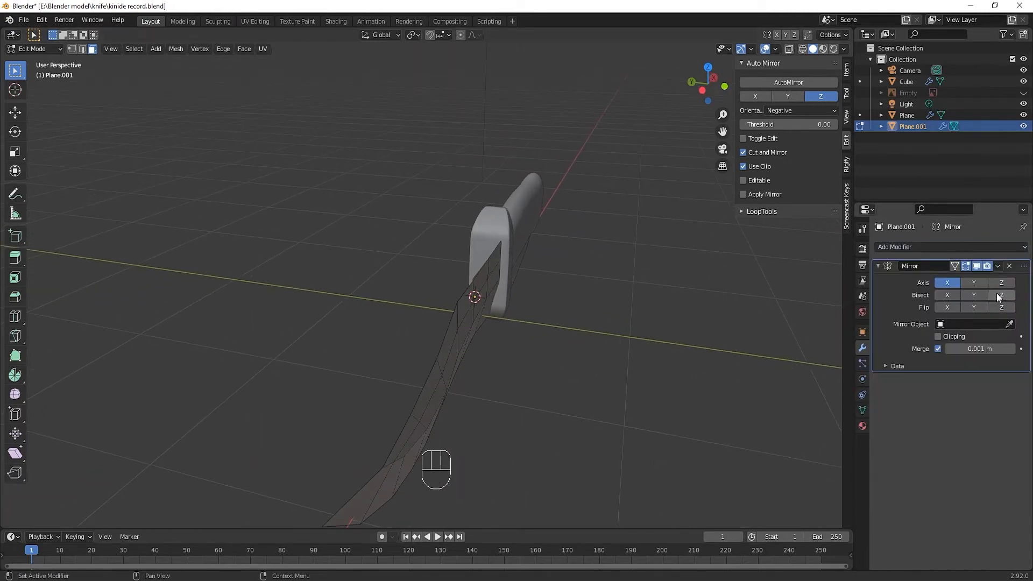
left_click(974, 283)
left_click(947, 283)
middle_click_drag(699, 344, 651, 376)
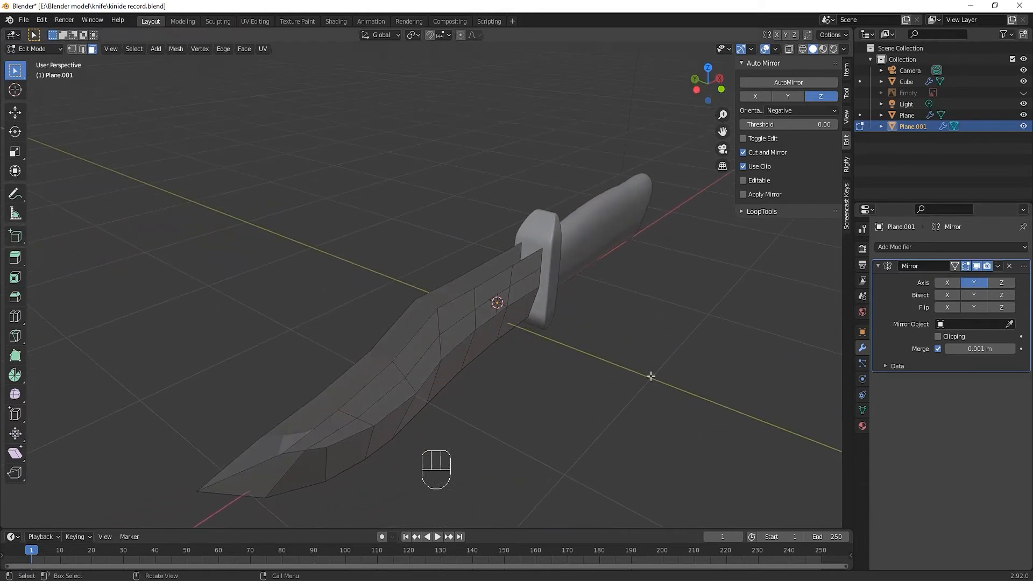
Enable the mirror's clipping and extrude the blade's spine edge loop along Y to the centre plane, closing the back
key("2")
left_click(357, 395, "alt")
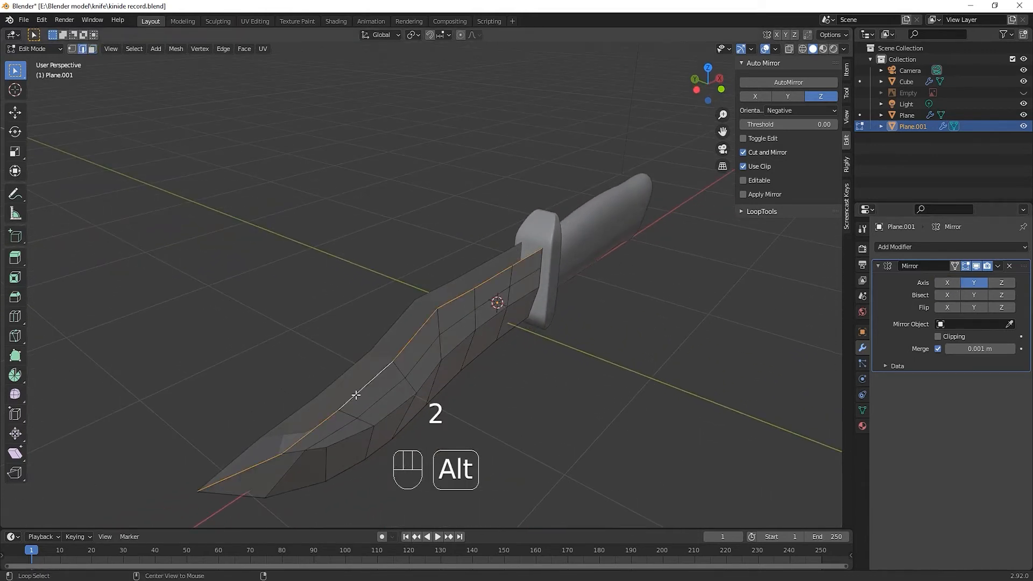
left_click(947, 335)
key("e")
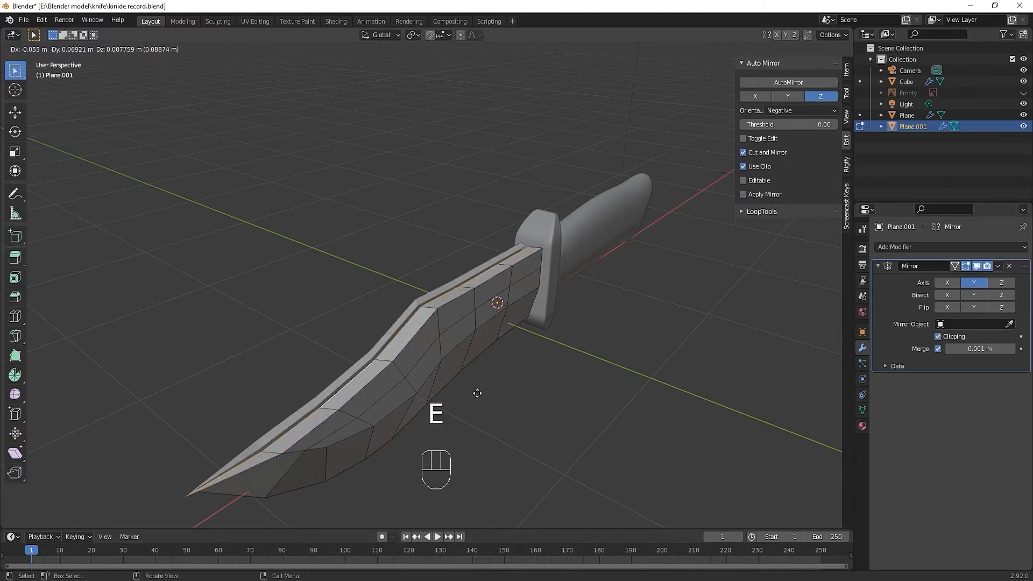
key("y")
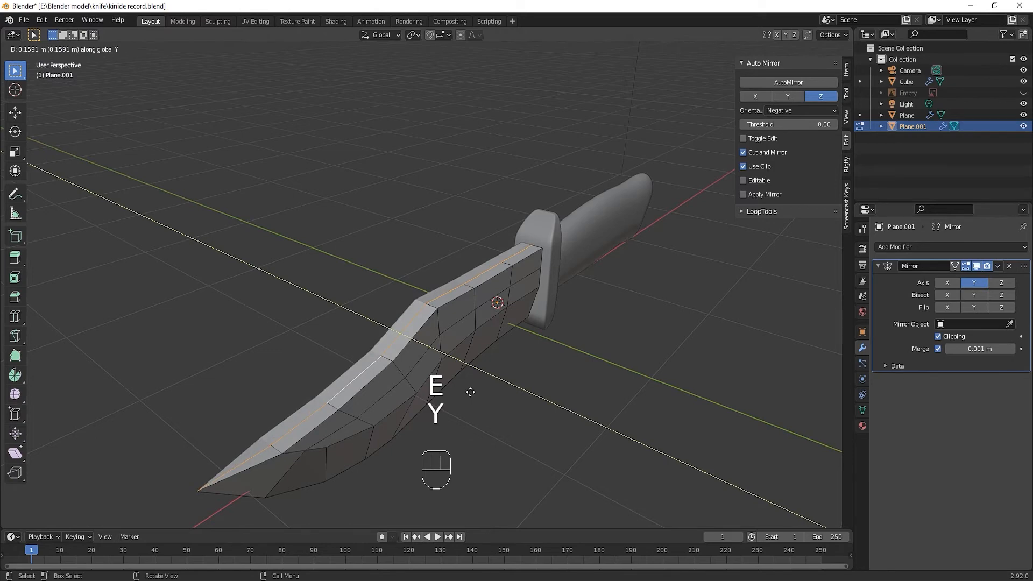
left_click(474, 409)
Add a loop cut along the lower bevel and slide it close to the cutting edge, factor about 0.77
mouse_move(479, 433)
middle_mouse_down()
mouse_move(426, 414)
mouse_move(385, 434)
mouse_move(475, 418)
middle_mouse_up()
key("ctrl+r")
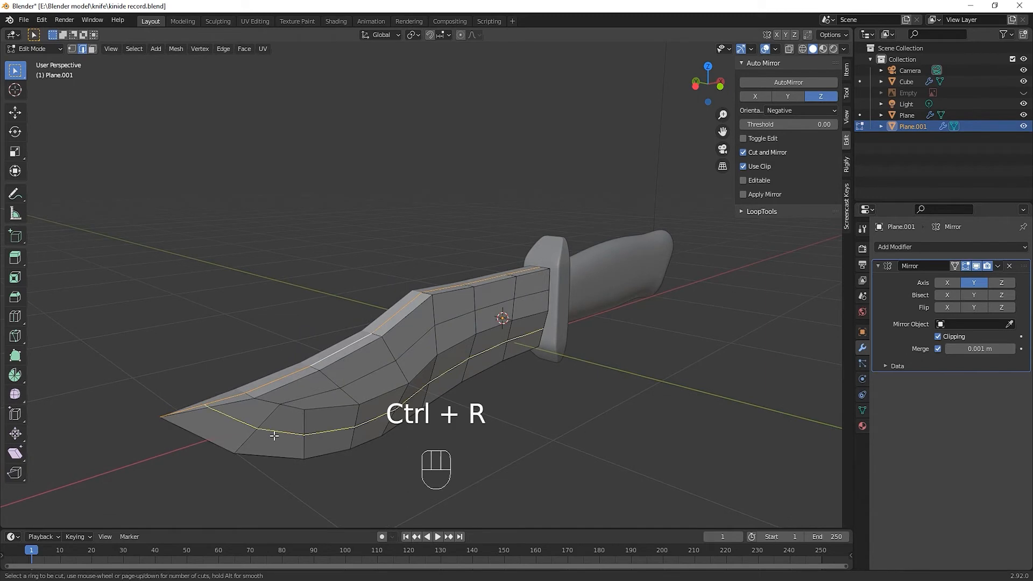
left_click(274, 436)
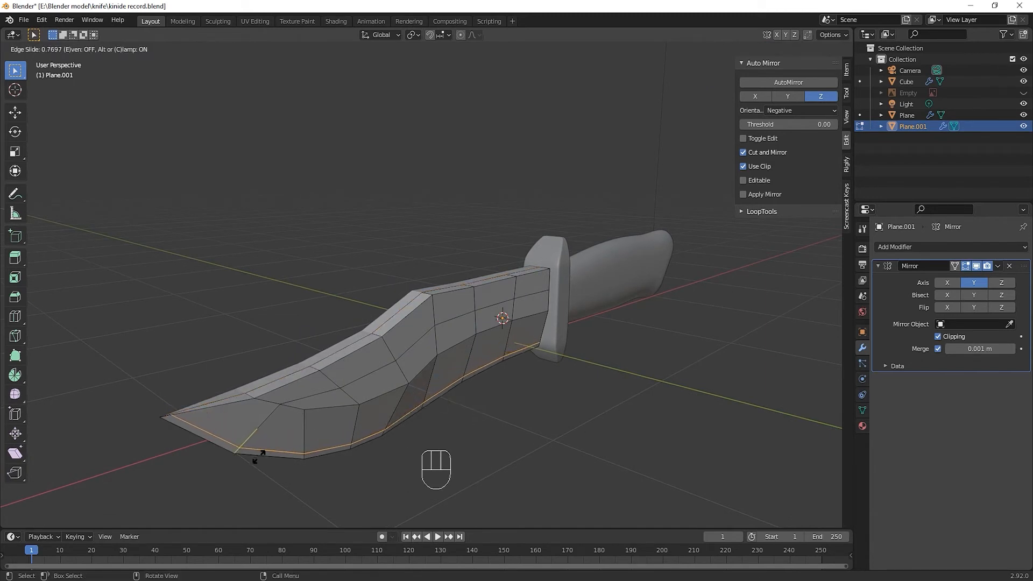
left_click(259, 455)
Check the blade in Object Mode, return to editing and dissolve the short edge across the spine at the tip
key("Tab")
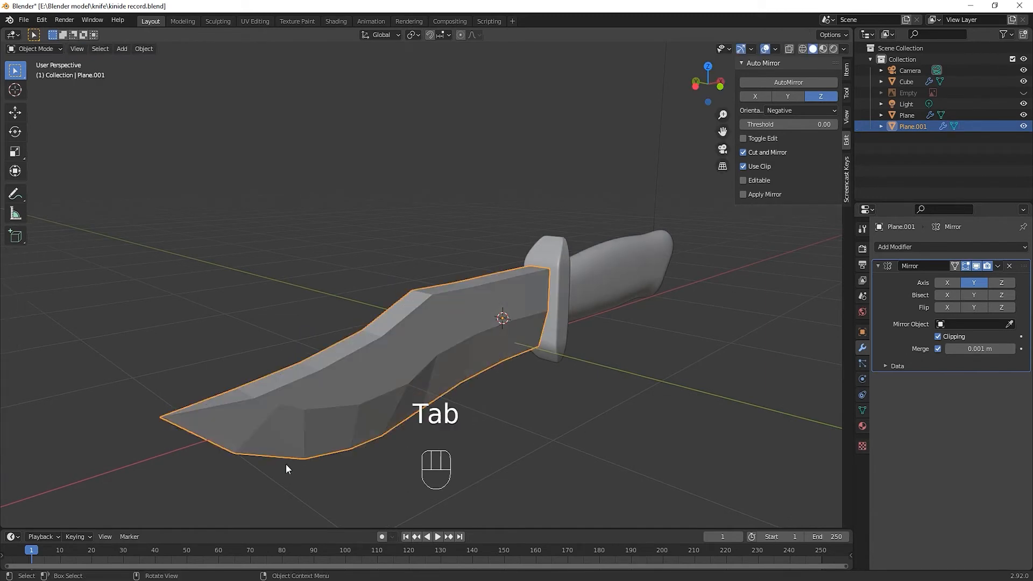
middle_click_drag(217, 454, 510, 365)
key("Tab")
scroll(243, 434, "up", 2)
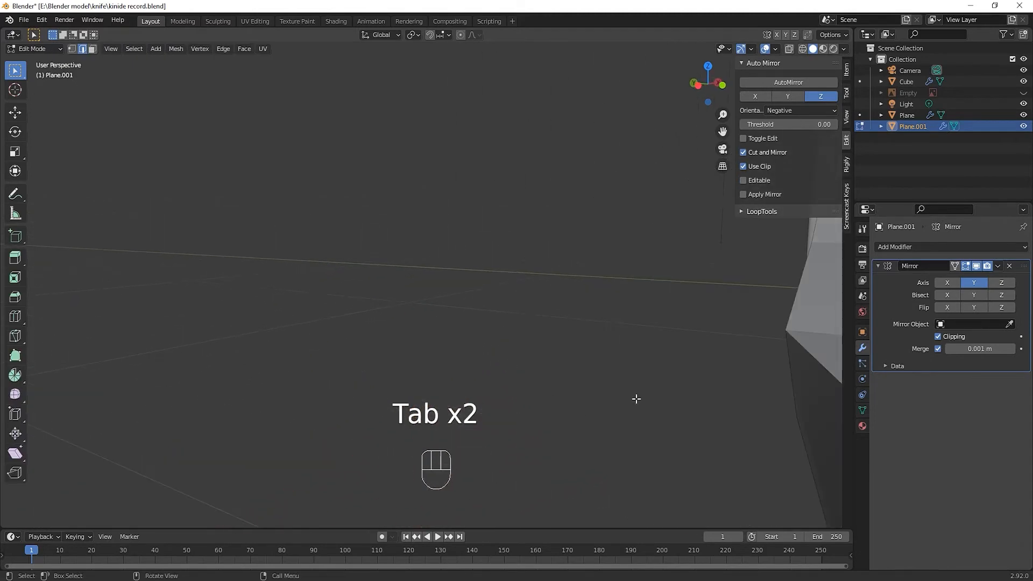
left_click(619, 397)
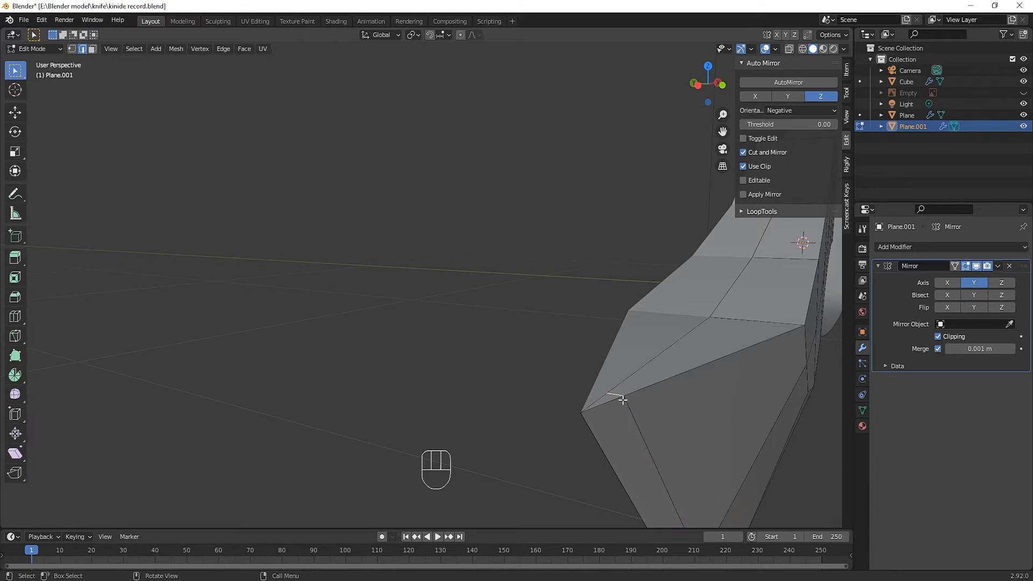
key("ctrl+x")
middle_click_drag(617, 403, 589, 412)
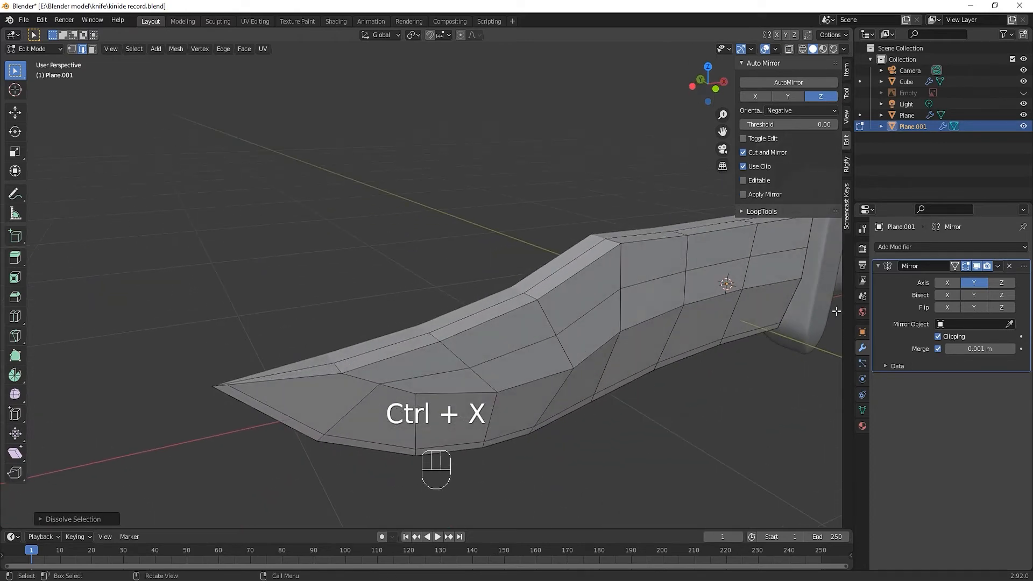
Add a Subdivision Surface modifier to the blade and set its viewport level to 2
left_click(897, 247)
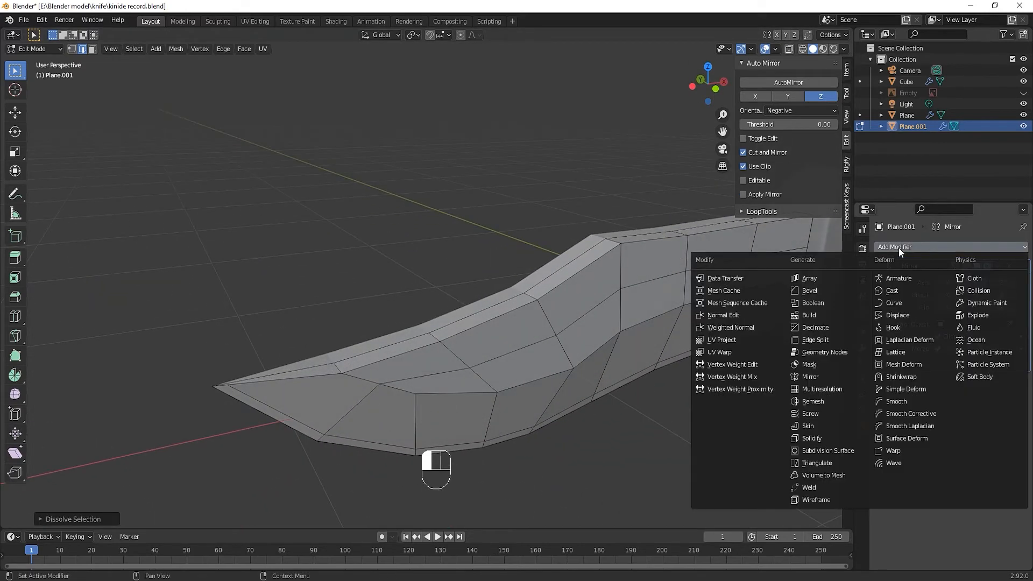
left_click(838, 449)
middle_click_drag(649, 439, 635, 435)
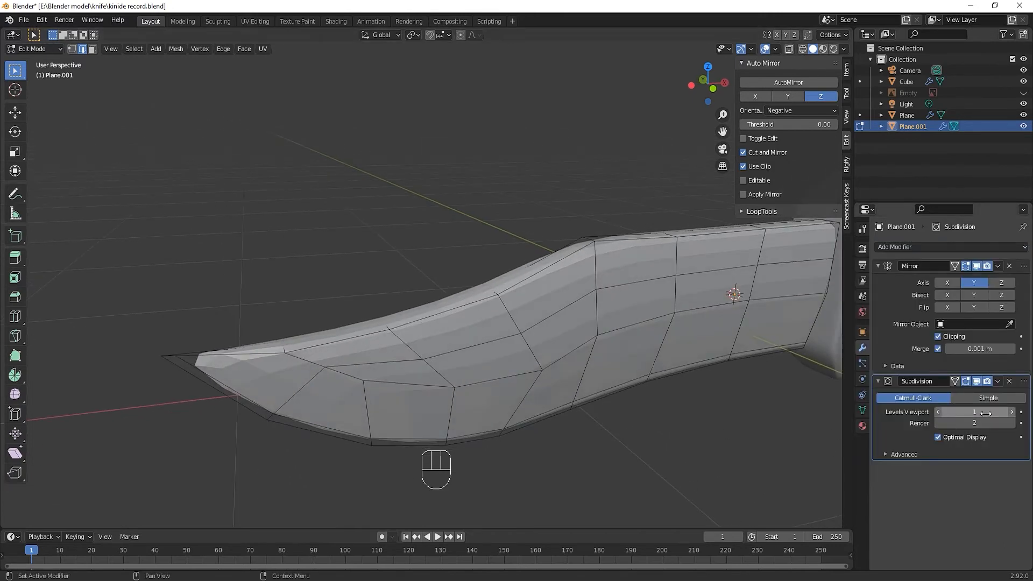
left_click(1011, 412)
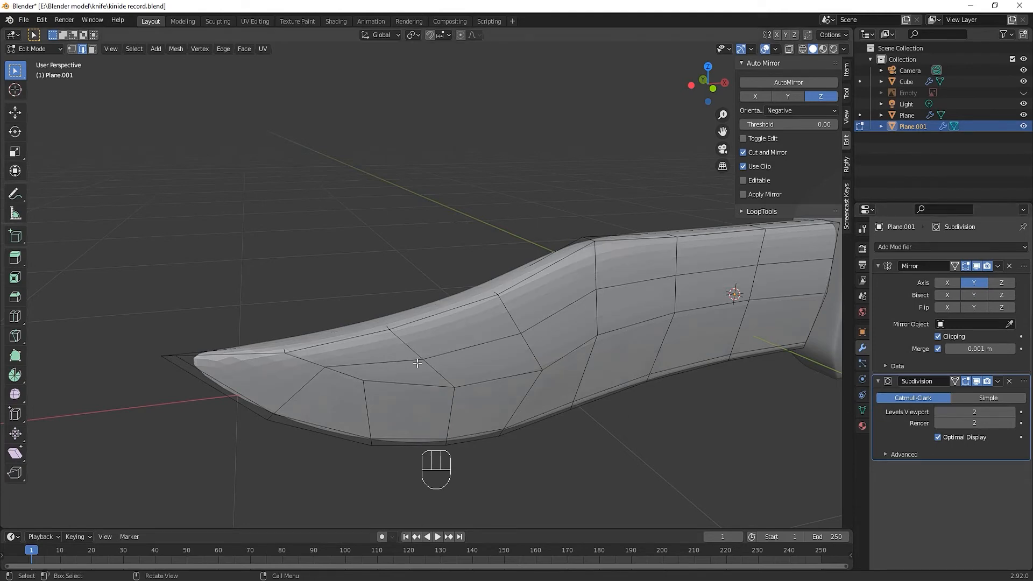
Shade the blade smooth in Object Mode and return to editing its mesh
left_click(415, 357)
key("Tab")
right_click(415, 357)
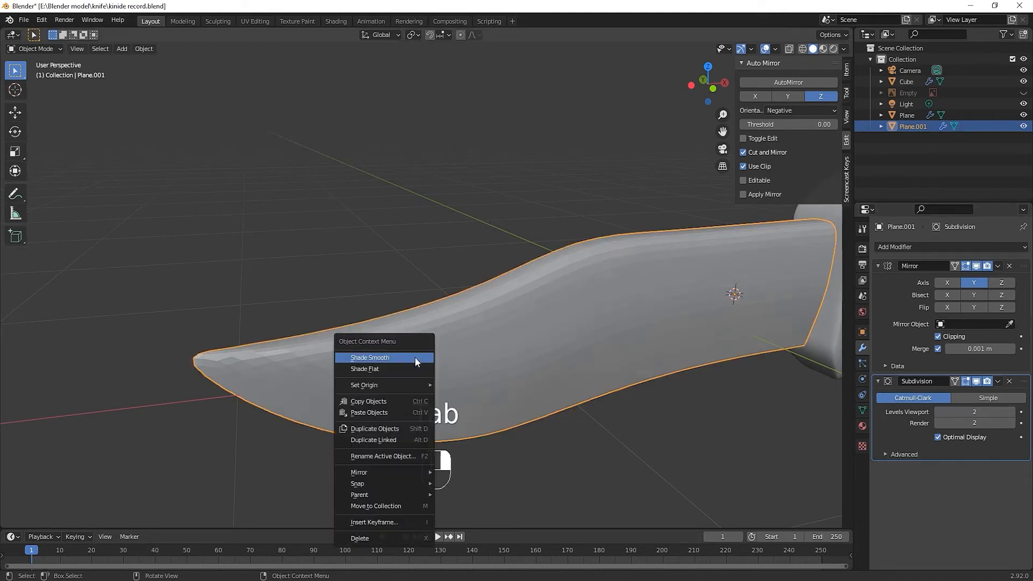
key("Tab")
Select the edge loop along the blade's cutting edge and set its mean crease to 0.95
mouse_move(412, 388)
middle_mouse_down()
mouse_move(389, 388)
mouse_move(411, 387)
middle_mouse_up()
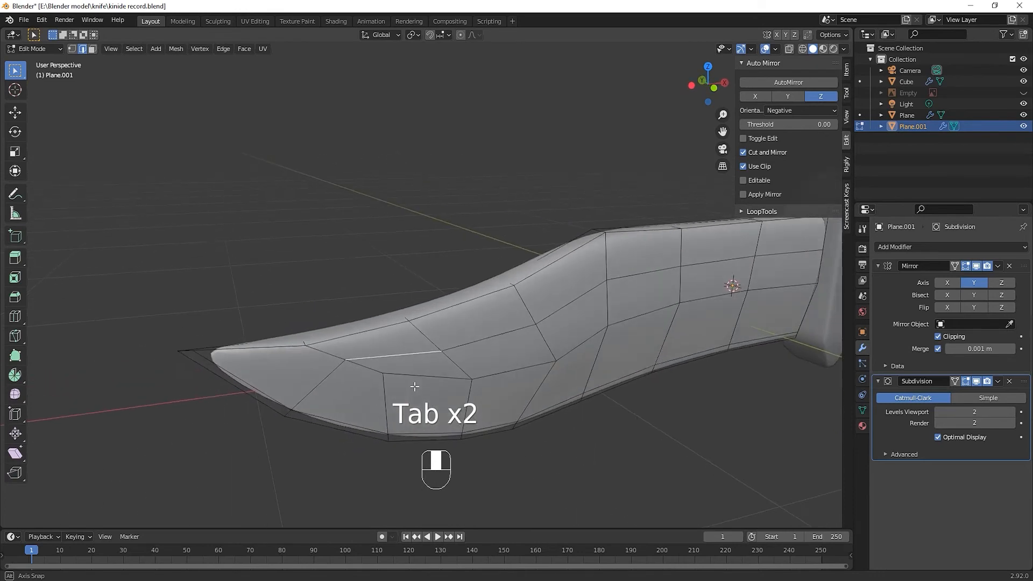
left_click(293, 420, "alt")
middle_click_drag(311, 429, 331, 442)
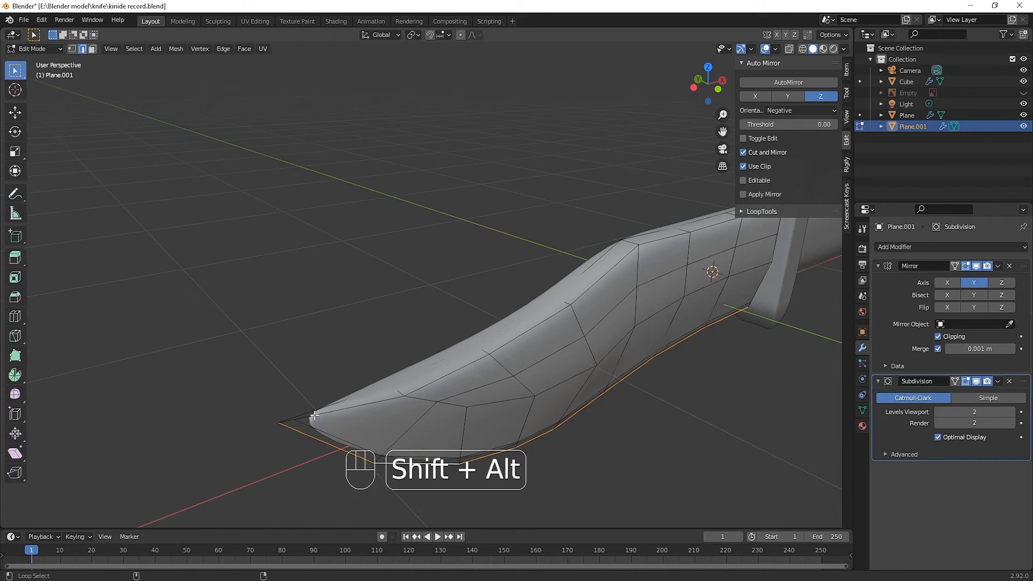
left_click(847, 88)
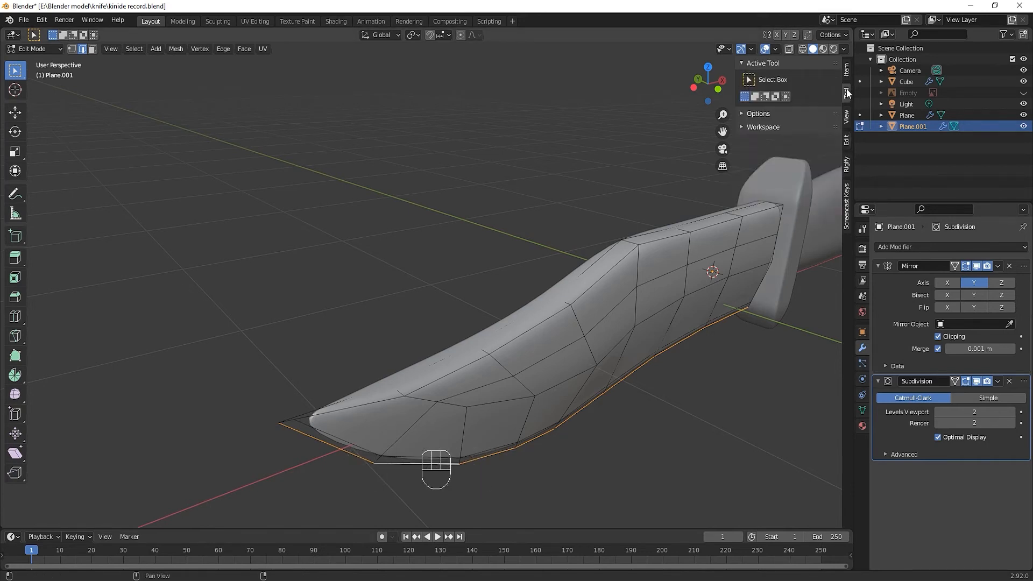
left_click(846, 70)
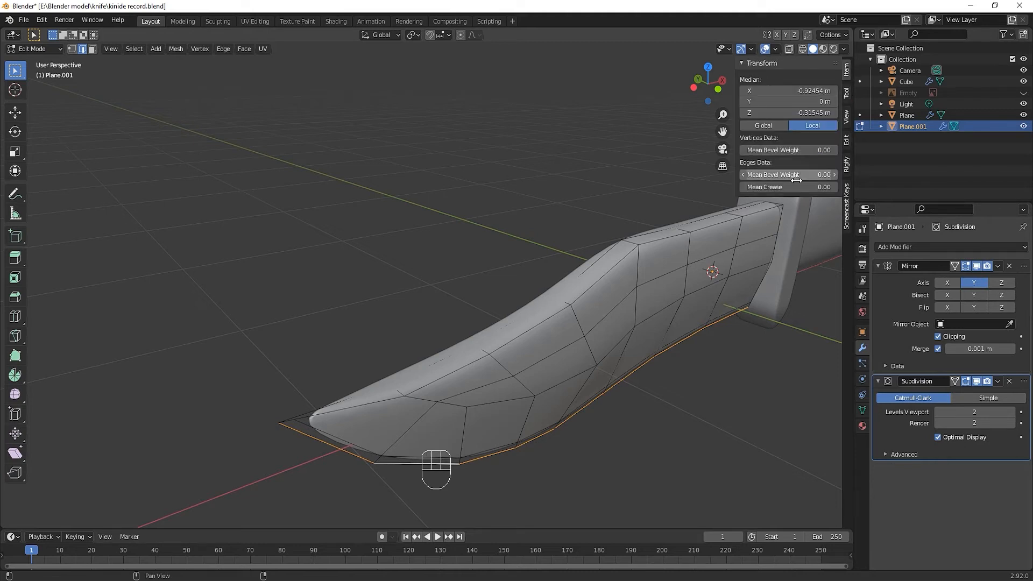
mouse_move(788, 187)
left_mouse_down()
mouse_move(823, 186)
mouse_move(784, 191)
left_mouse_up()
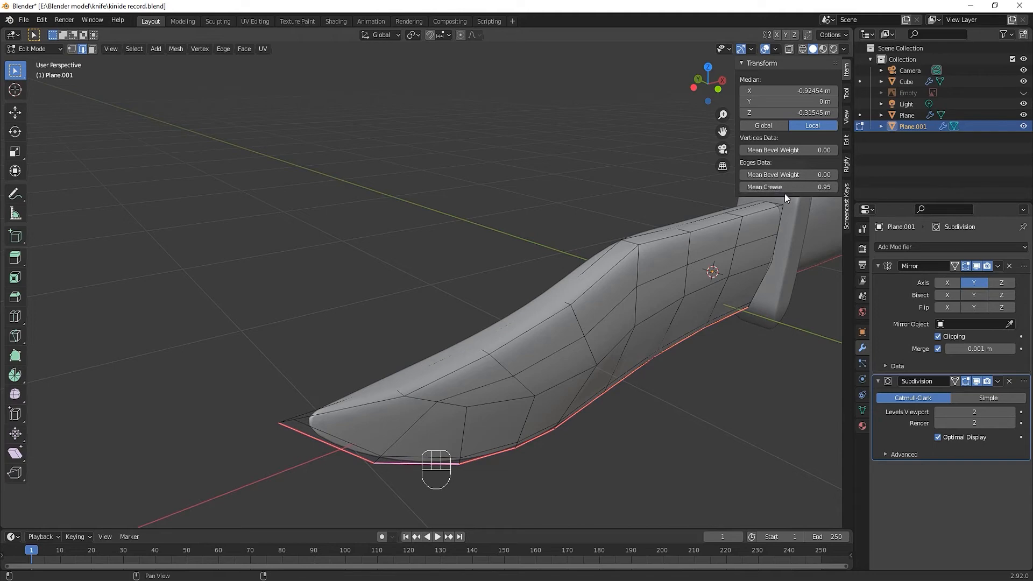
Select the side edge loop along the spine, including the edge at the tip, and set its mean crease to 0.95
middle_click_drag(462, 413, 435, 377)
left_click(373, 346)
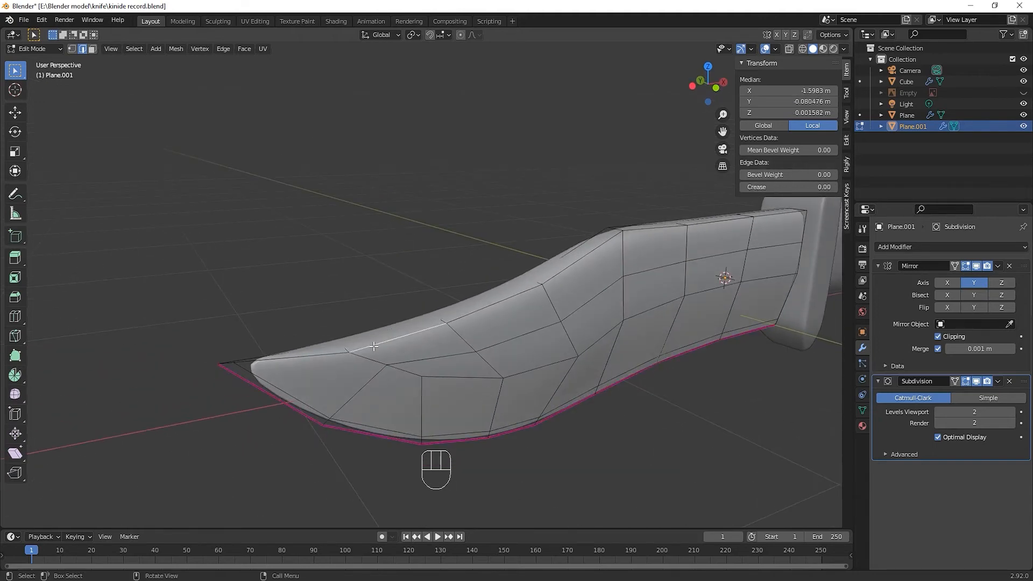
left_click(373, 347, "alt")
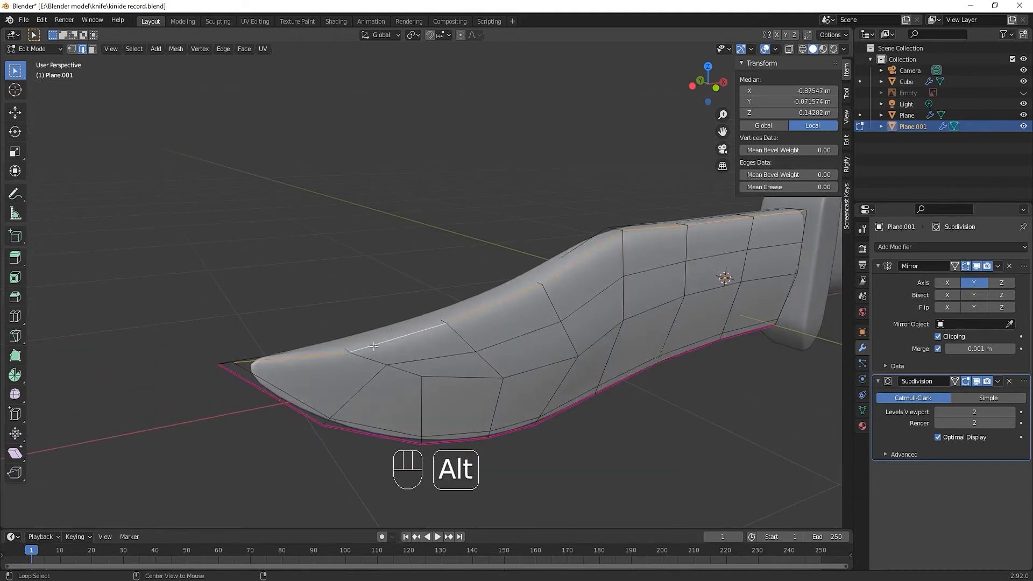
left_click(230, 363, "alt+shift")
middle_click_drag(290, 420, 298, 445)
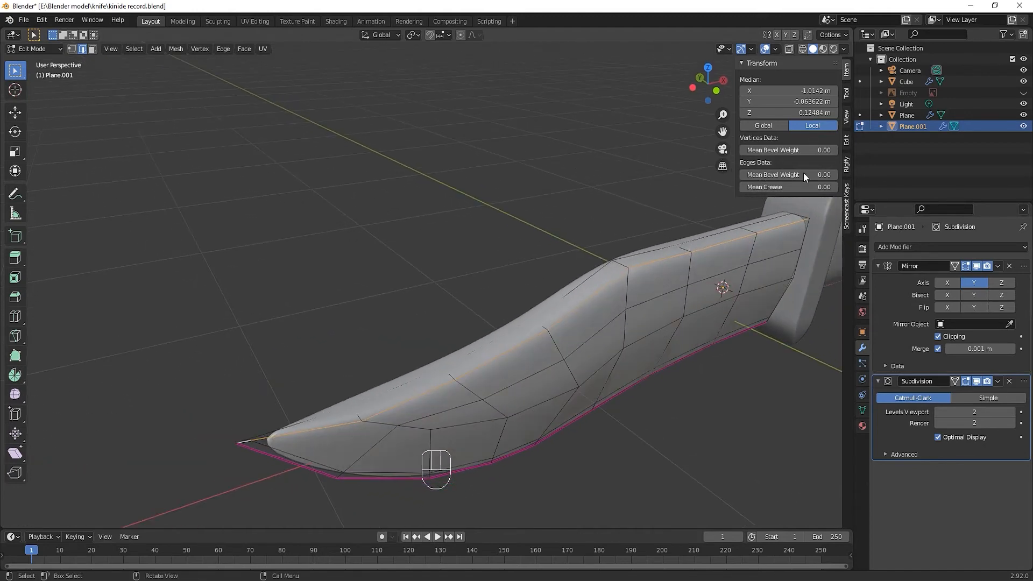
left_click_drag(809, 187, 841, 186)
middle_click_drag(517, 388, 517, 376)
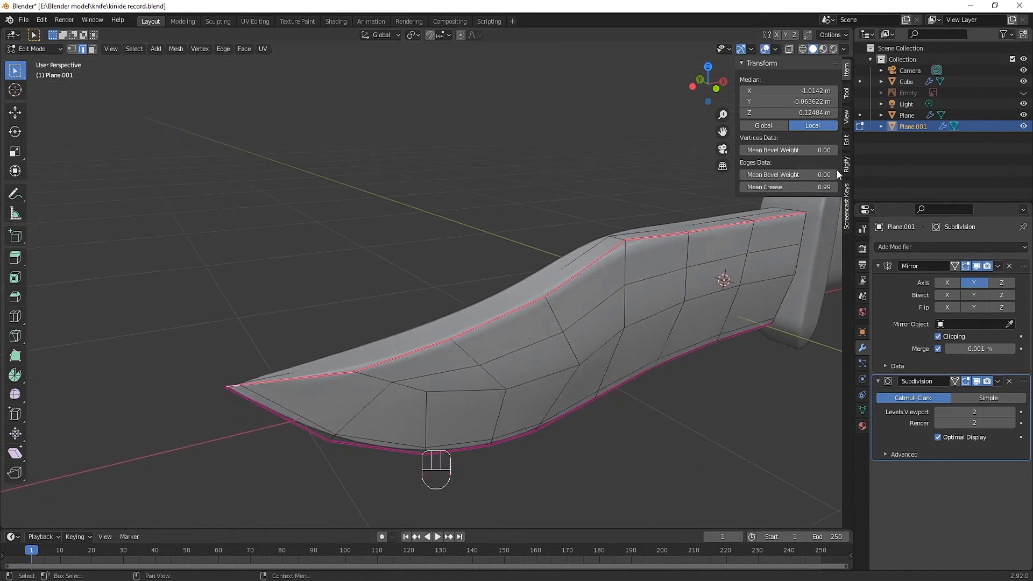
left_click_drag(818, 187, 818, 187)
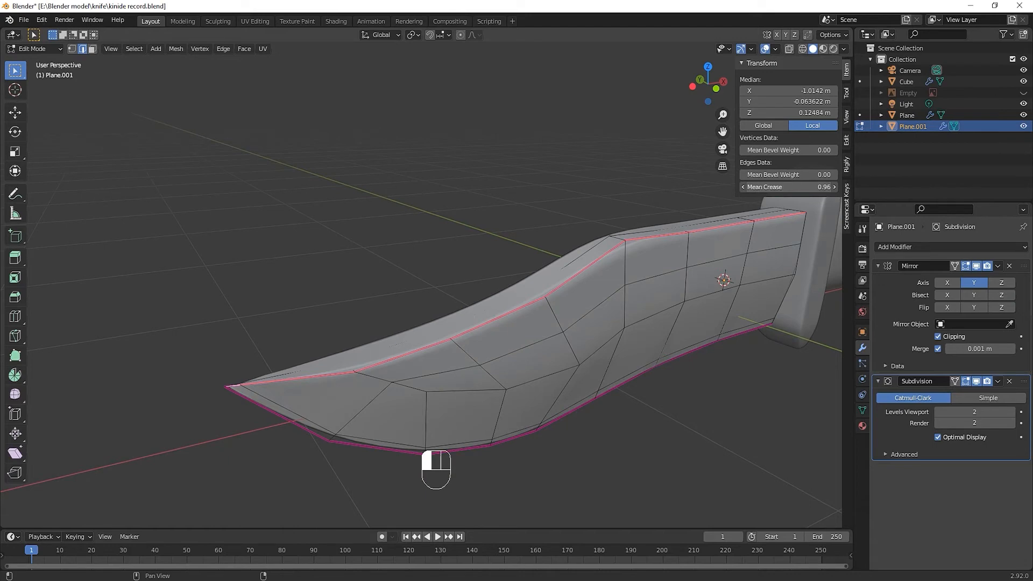
Examine the creased blade in Object Mode from several angles, with nothing selected, and return to editing
middle_click_drag(501, 305, 515, 346)
key("Tab")
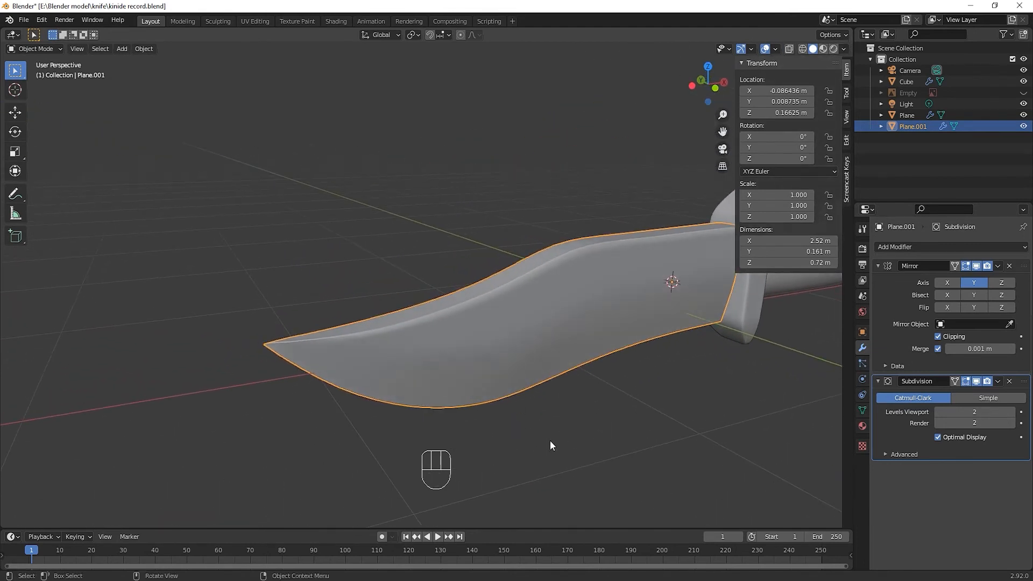
key("Tab")
key("Tab")
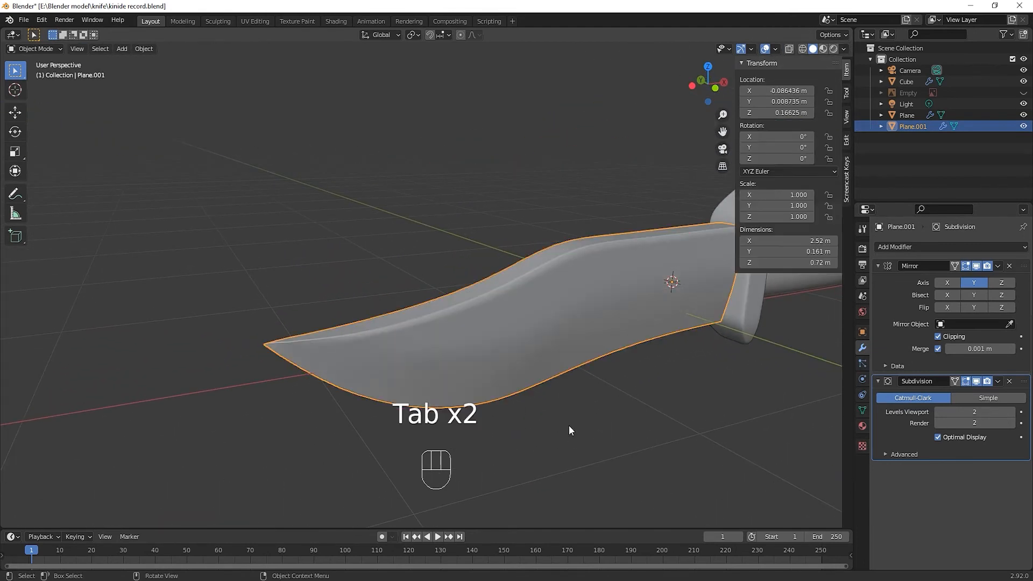
left_click(567, 426)
middle_click_drag(513, 434, 491, 424)
key("Tab")
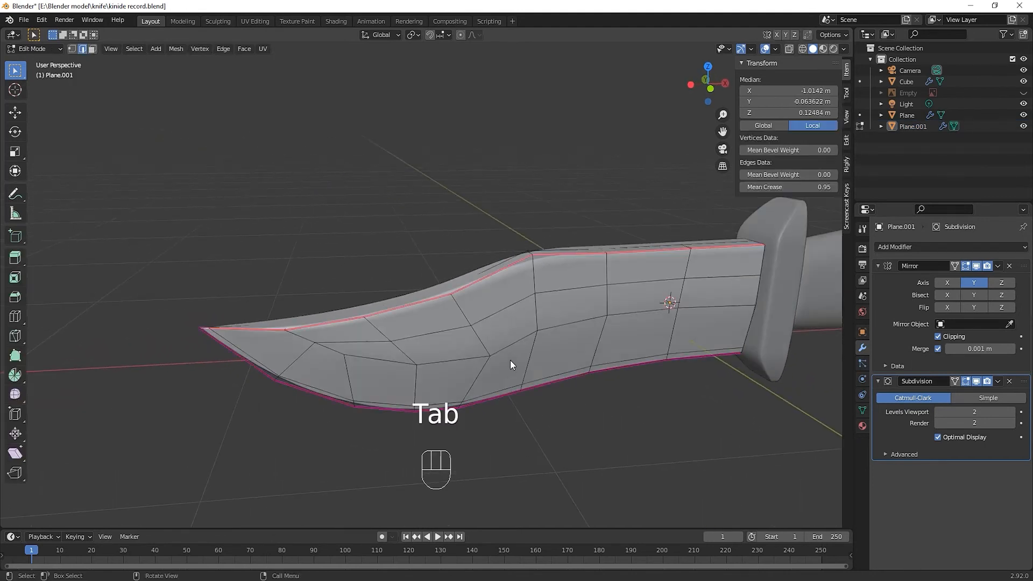
Add a loop cut along the lower bevel, slid up close to the bevel line at a factor of about -0.74, and check it in Object Mode
left_click(399, 370)
key("ctrl+r")
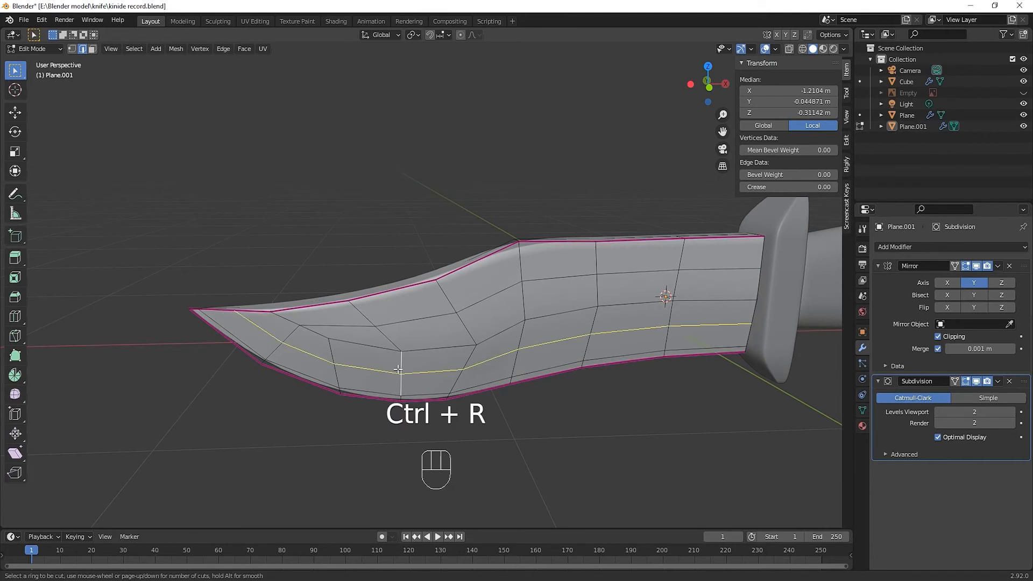
left_click(398, 369)
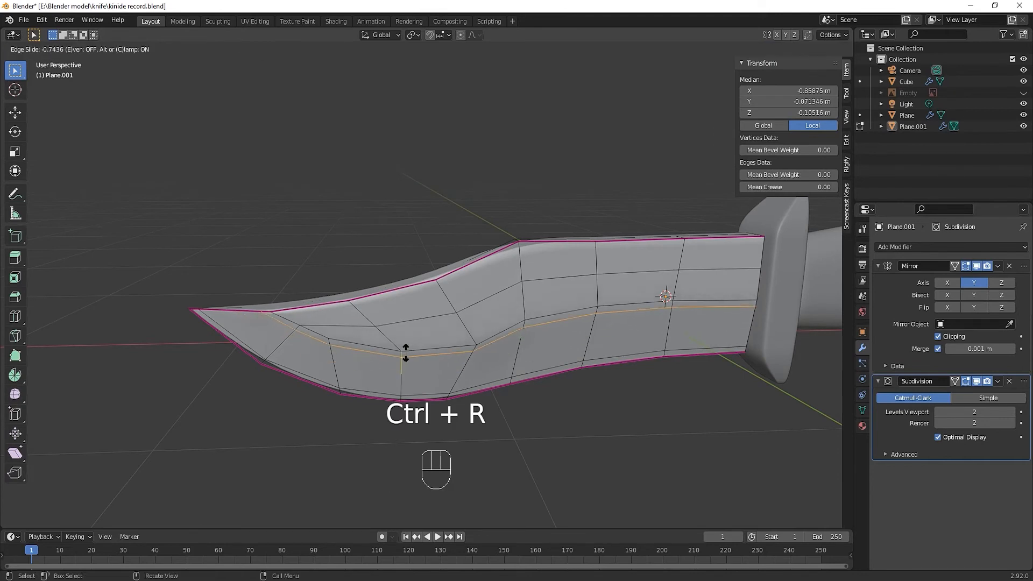
left_click(406, 352)
key("Tab")
middle_click_drag(424, 386, 377, 388)
key("Tab")
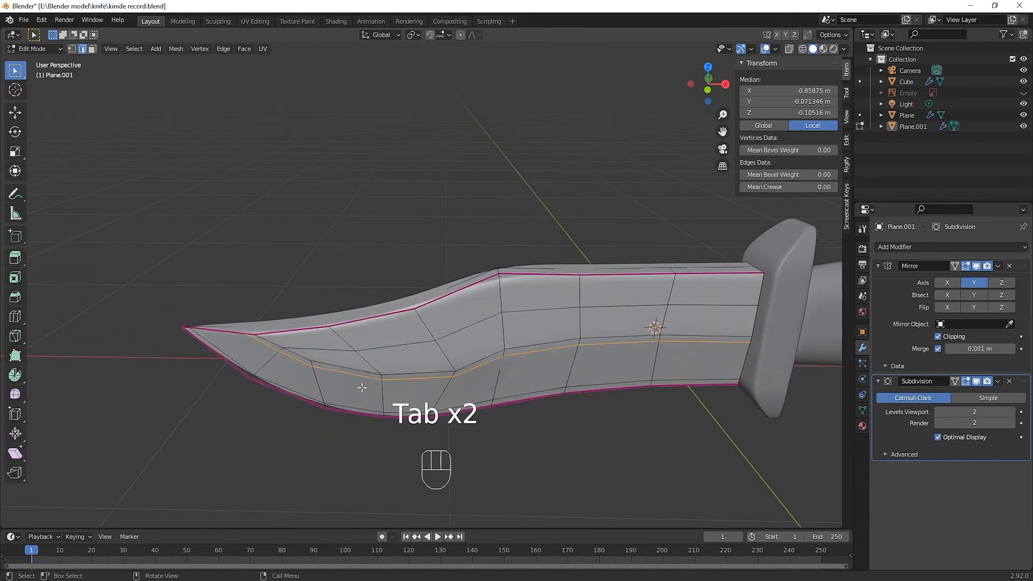
Add a loop cut just above the bevel line and slide it down towards that line
key("ctrl+r")
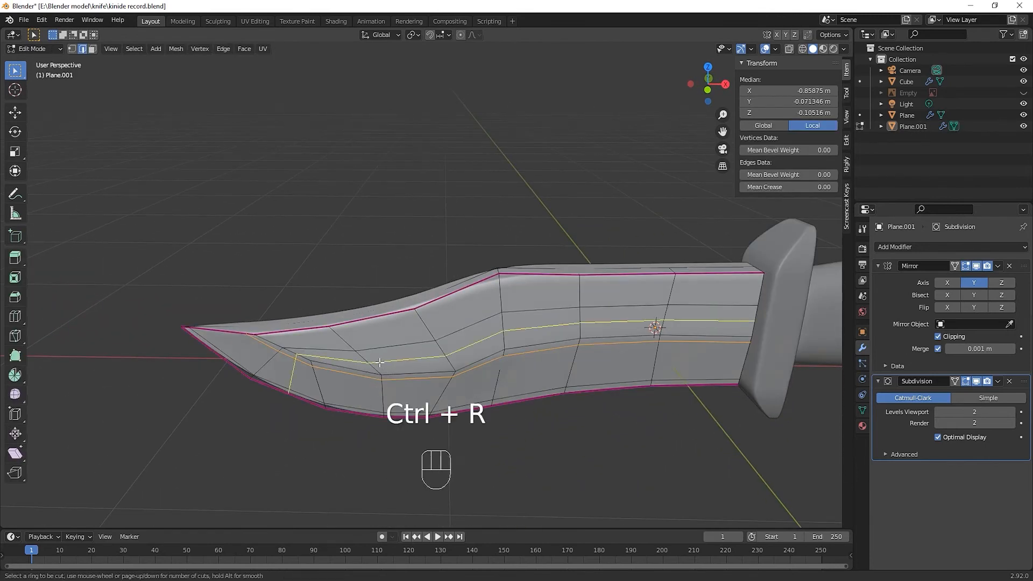
left_click(379, 362)
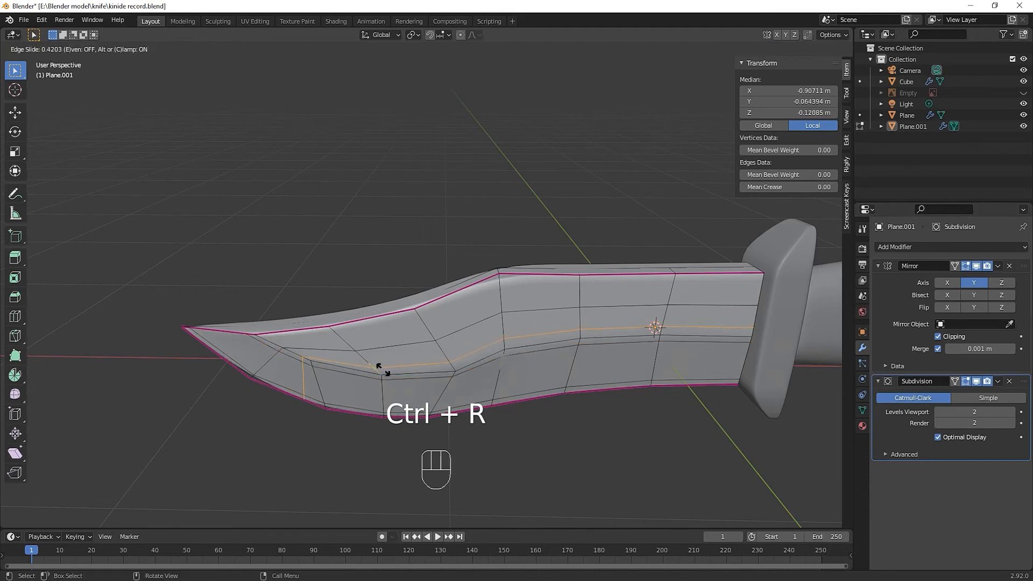
left_click(380, 369)
Dissolve the stray part of the new loop that runs down across the bevel to the cutting edge near the tip
middle_click_drag(355, 397, 378, 379)
scroll(374, 376, "up", 6)
middle_click_drag(349, 424, 423, 379, "shift")
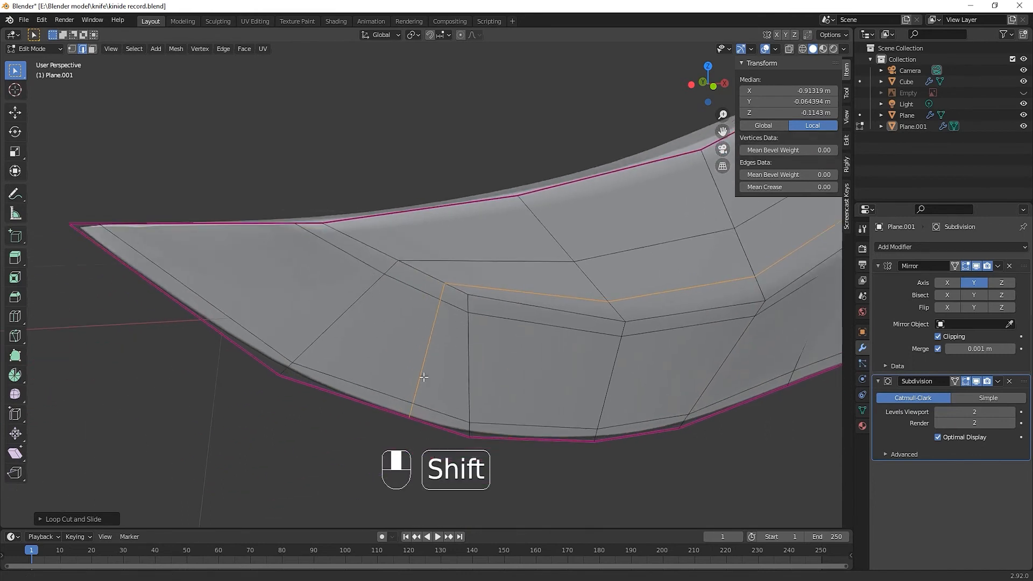
left_click(412, 411)
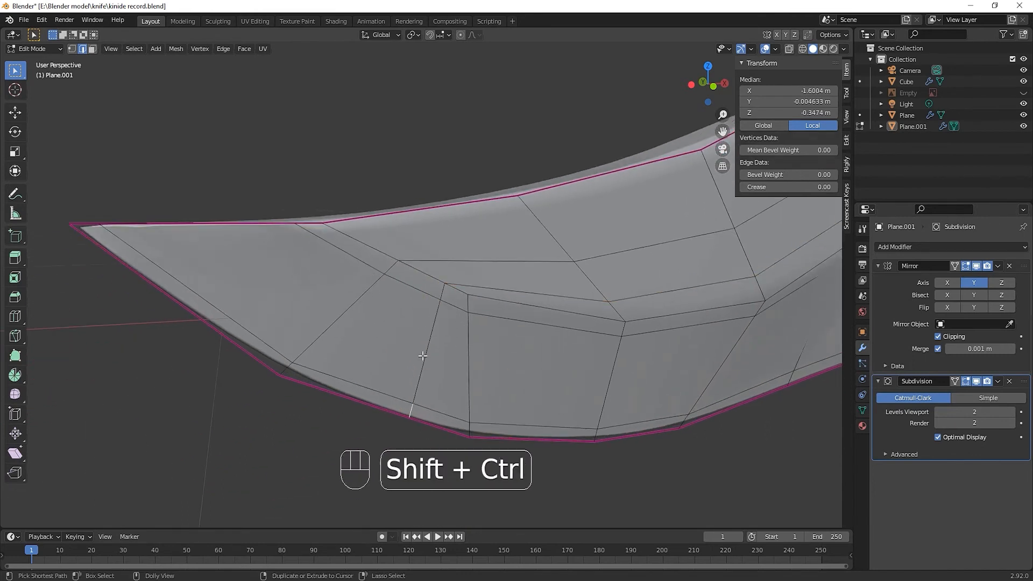
left_click(425, 356, "ctrl+shift")
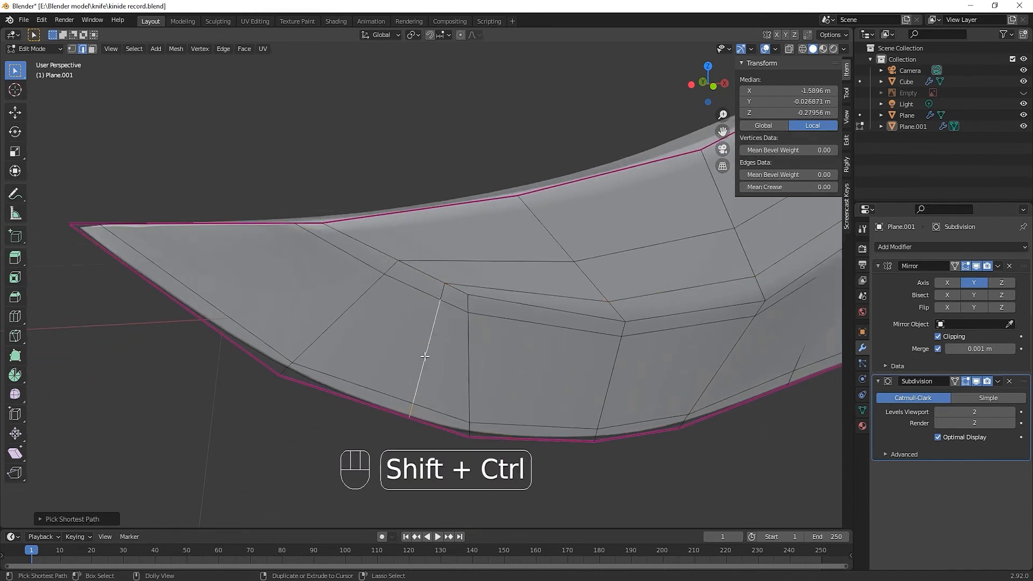
left_click(442, 295, "ctrl+shift")
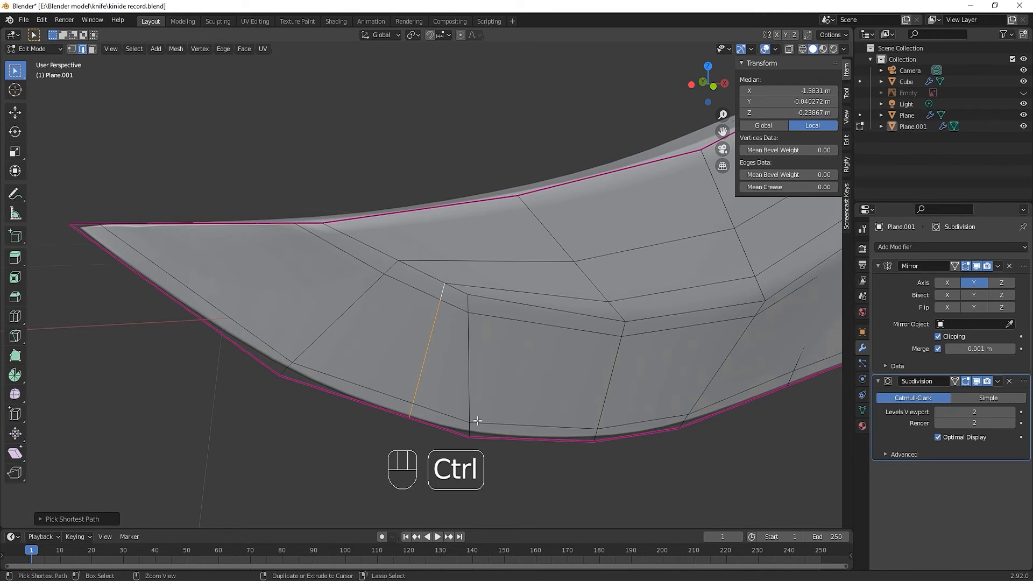
key("ctrl+x")
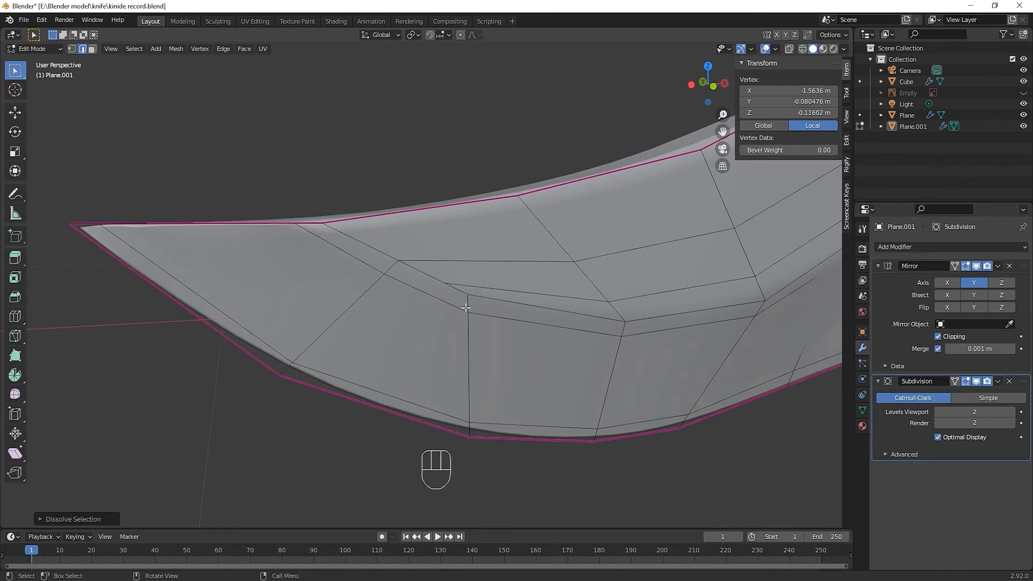
Knife a new edge from the end of the upper support loop to the creased spine edge near the tip
key("k")
left_click(474, 286)
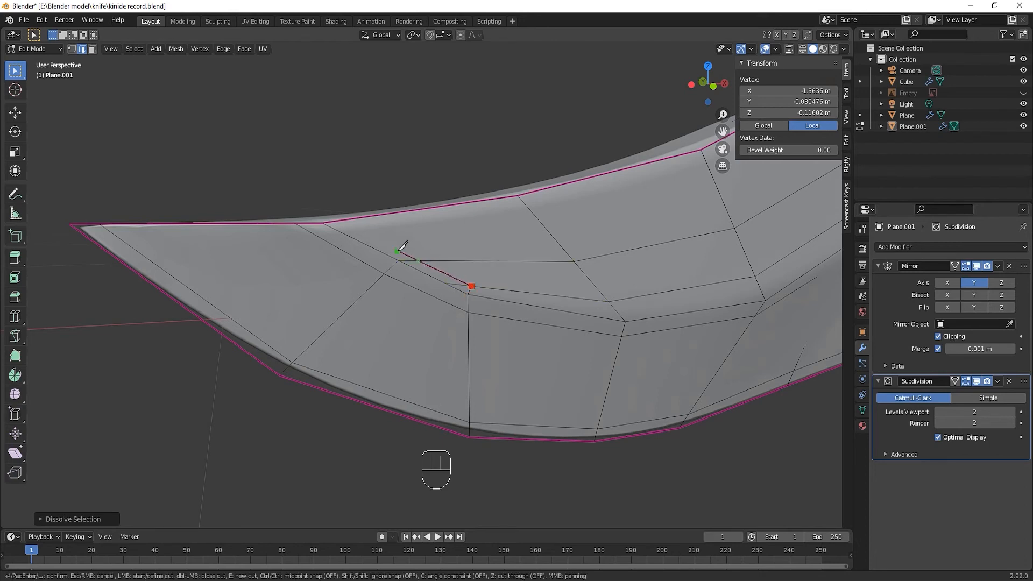
left_click(347, 219)
key("Return")
Continue the knife cut from the creased edge across the spine, and dissolve the leftover short edge at the support loop's corner
middle_click_drag(342, 259, 351, 312, "shift")
key("k")
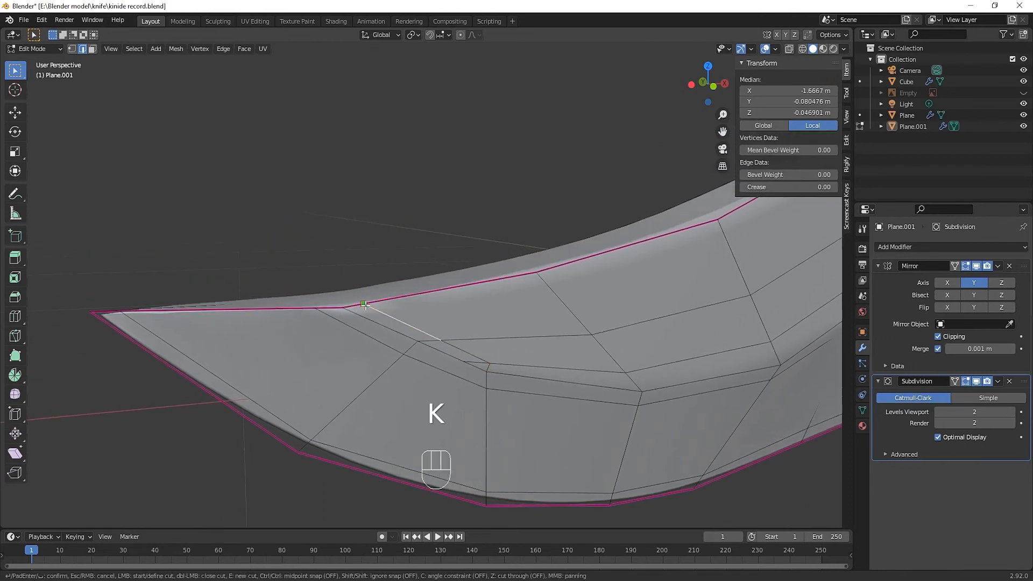
left_click(364, 303)
key("Return")
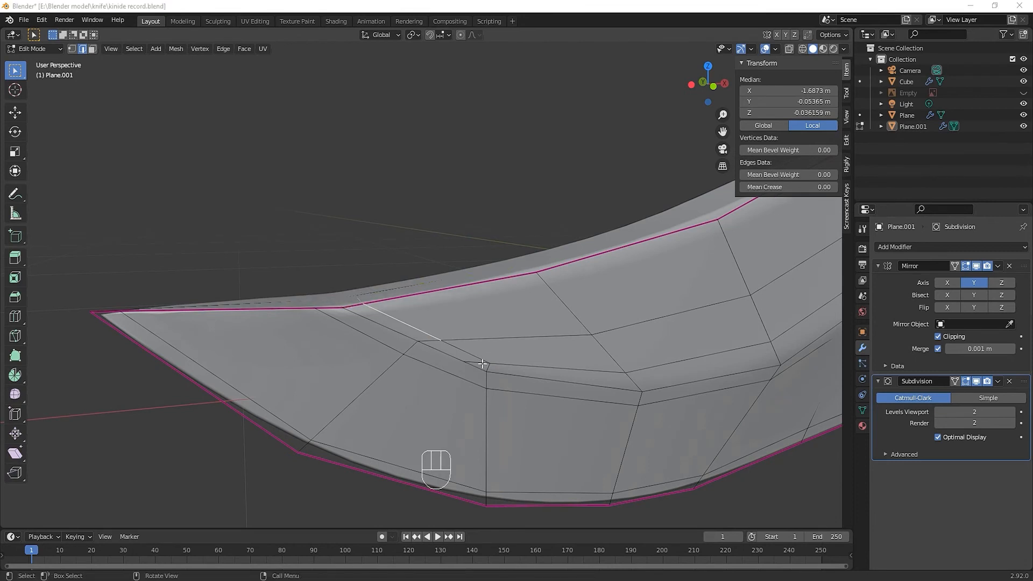
left_click(482, 364)
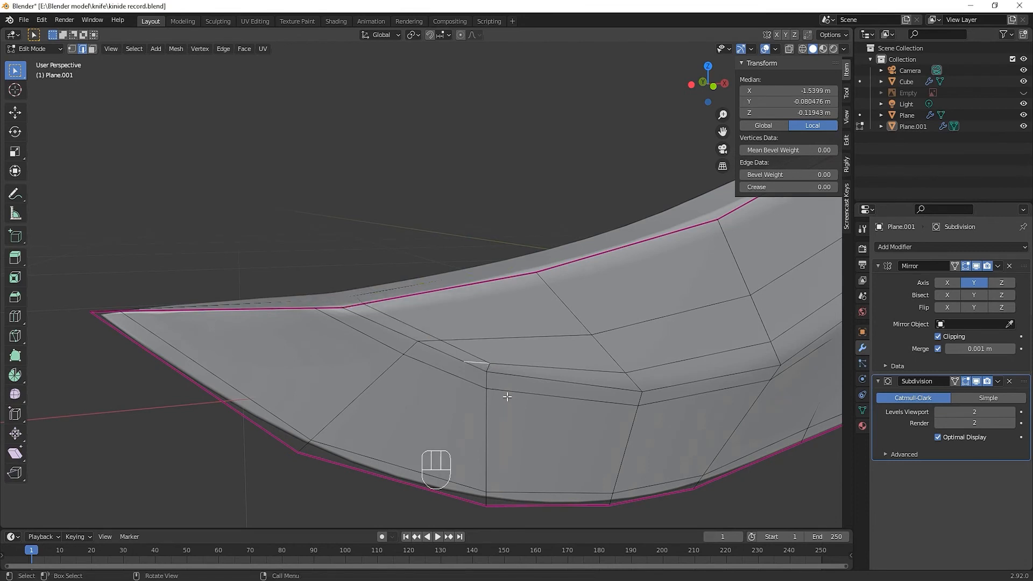
key("ctrl+x")
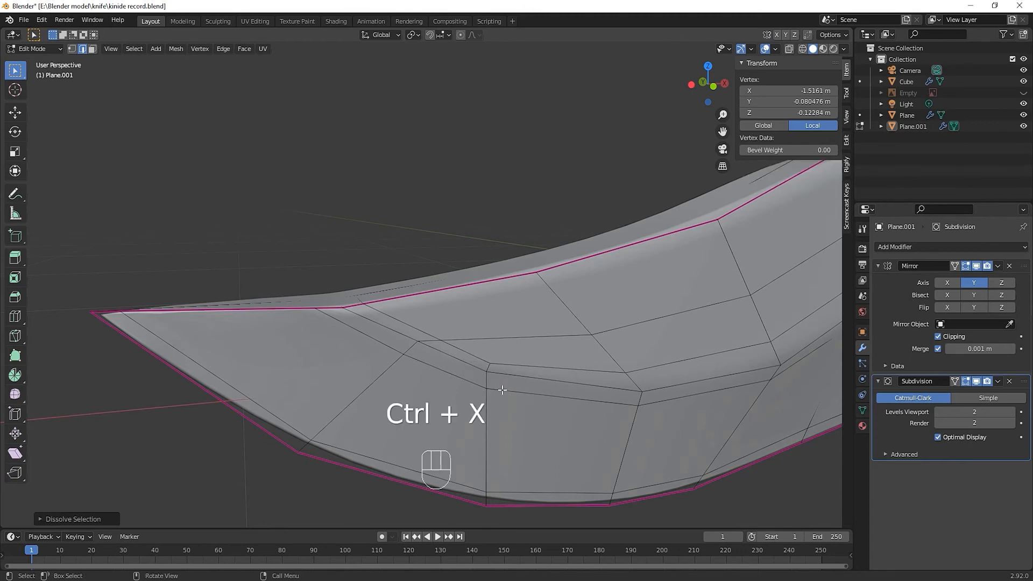
Check the blade's shape in Object Mode, return to editing and select the creased spine edge at the tip
middle_click_drag(502, 389, 396, 398)
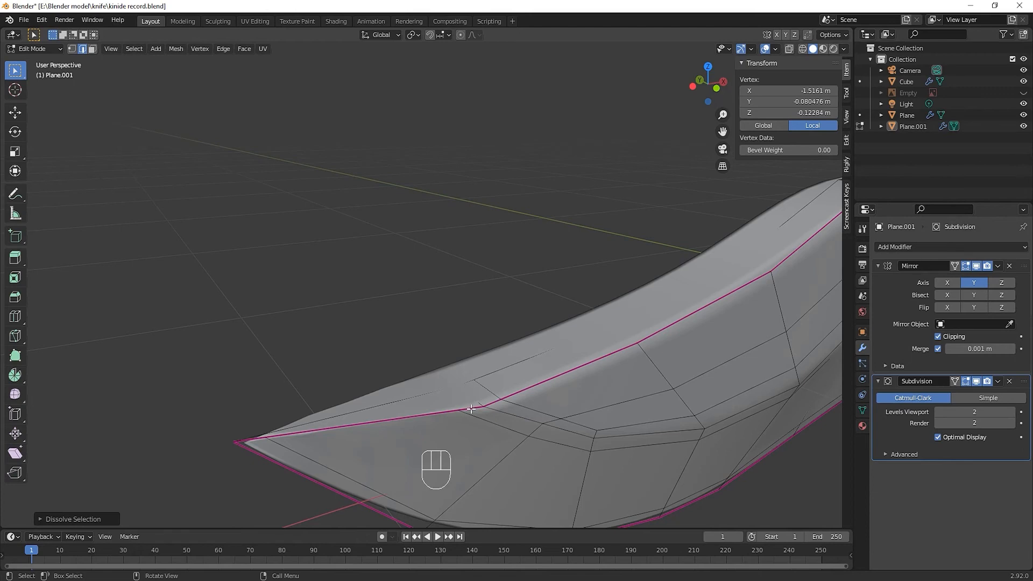
scroll(472, 409, "down", 3)
key("Tab")
mouse_move(475, 402)
middle_mouse_down()
mouse_move(438, 389)
mouse_move(461, 396)
middle_mouse_up()
key("Tab")
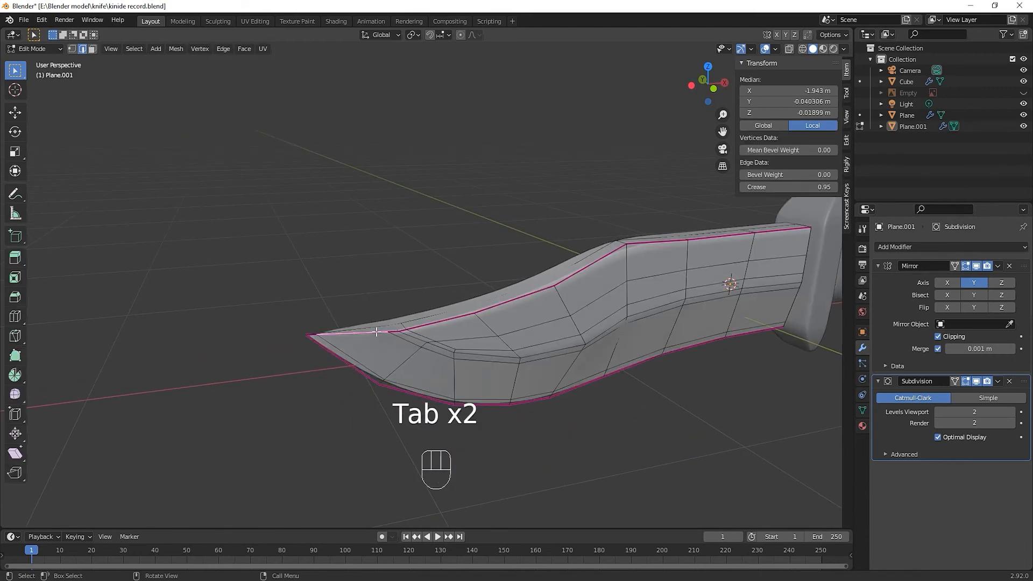
scroll(372, 346, "up", 3)
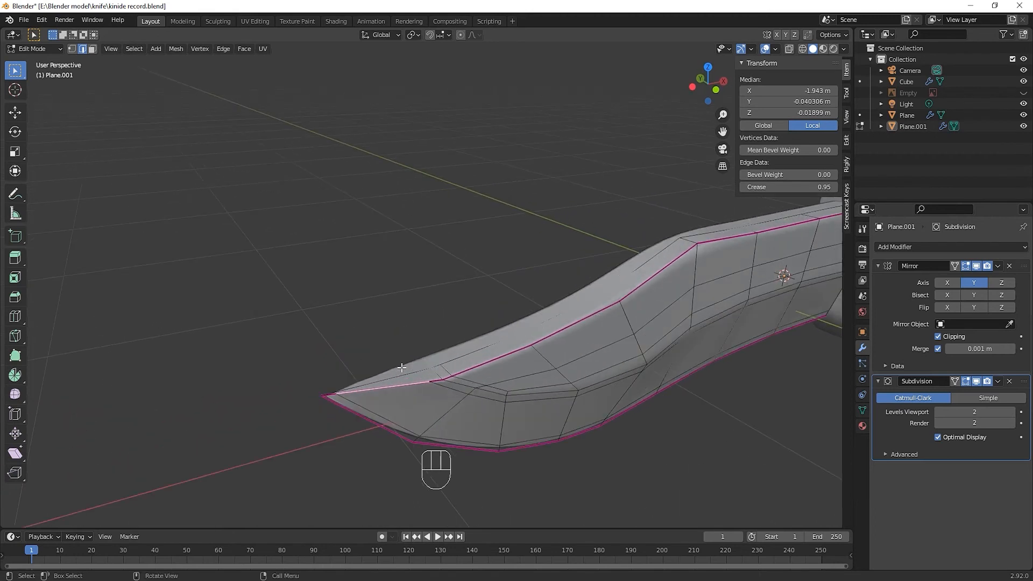
Remove the crease from the spine edges along the blade tip by setting their mean crease to 0
left_click(376, 386, "alt")
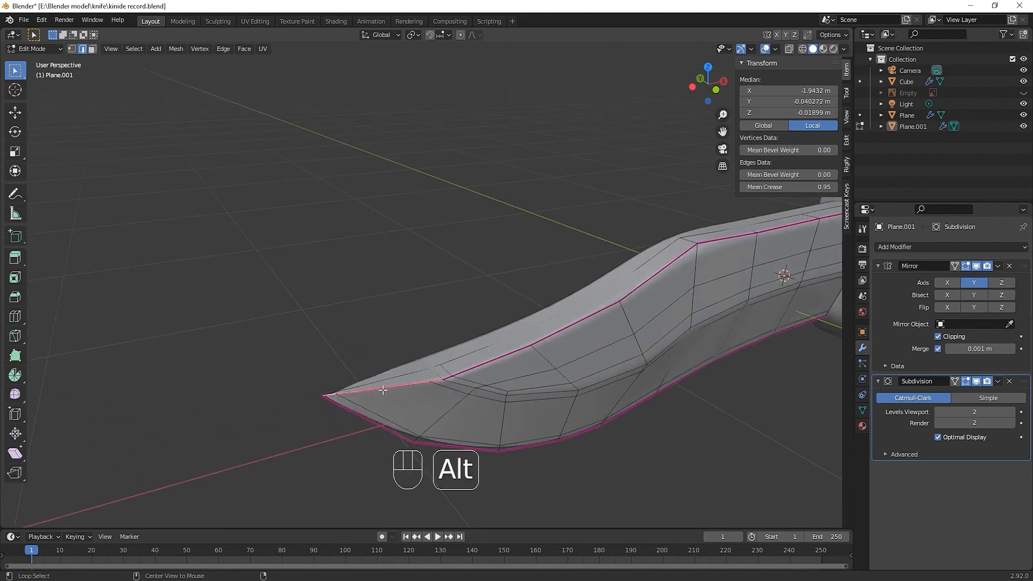
left_click(448, 377, "alt+shift")
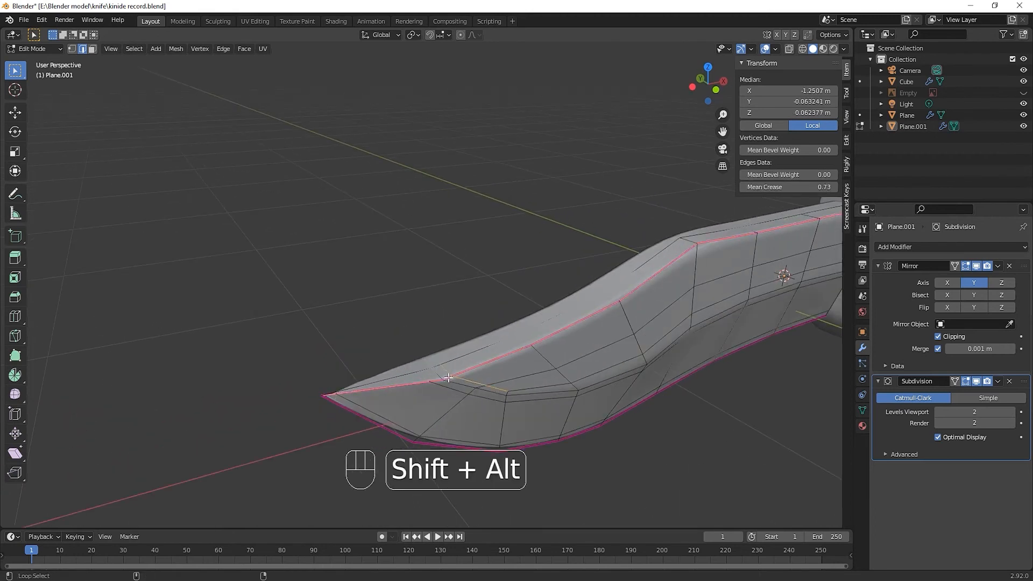
left_click(455, 379, "alt+shift")
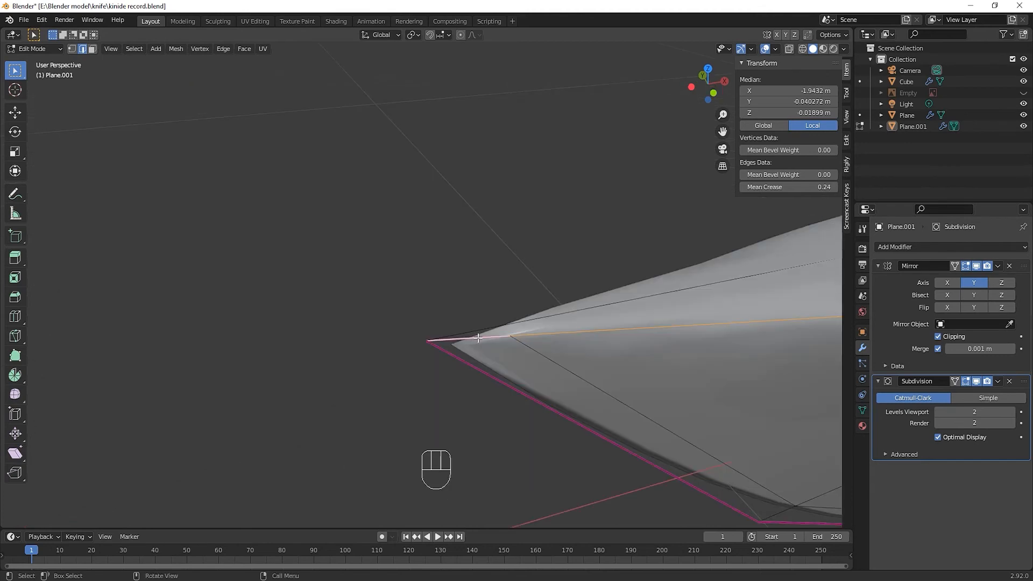
left_click_drag(788, 187, 764, 186)
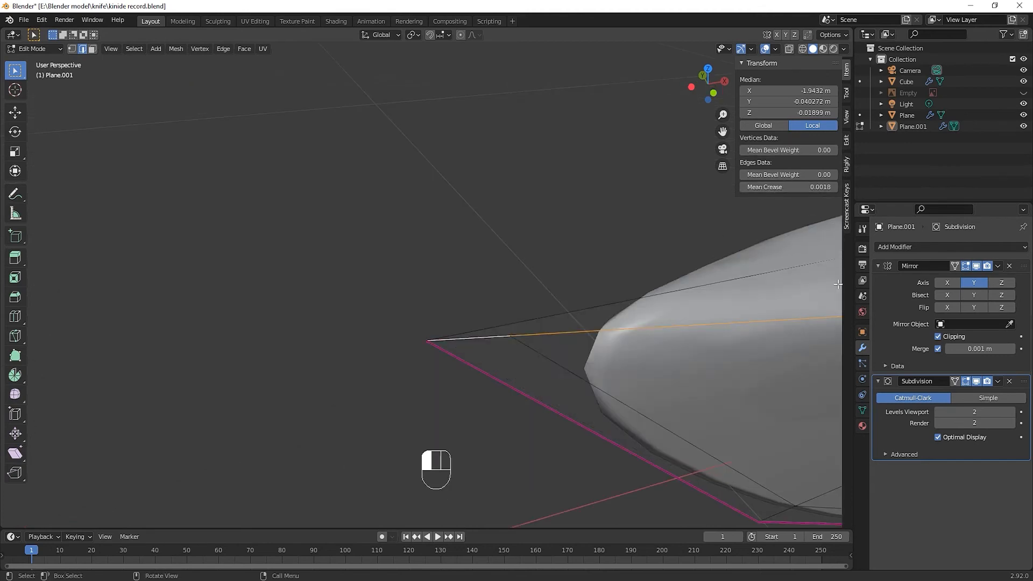
middle_click_drag(699, 301, 442, 305)
key("Tab")
key("Tab")
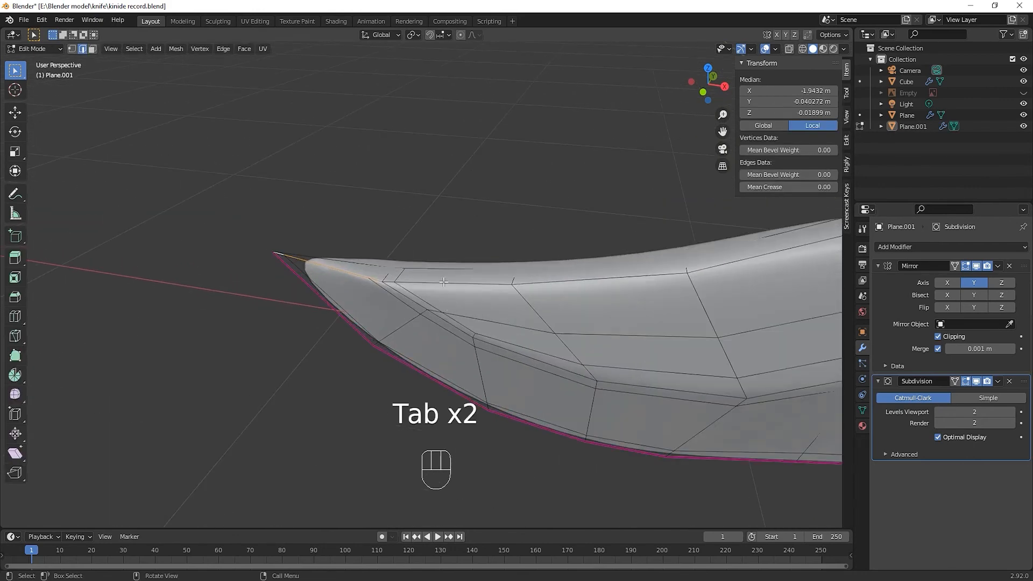
Bevel the blade's upper side edge loop through to the tip, with 2 segments and a width of about 0.0135 m
left_click(453, 283, "alt")
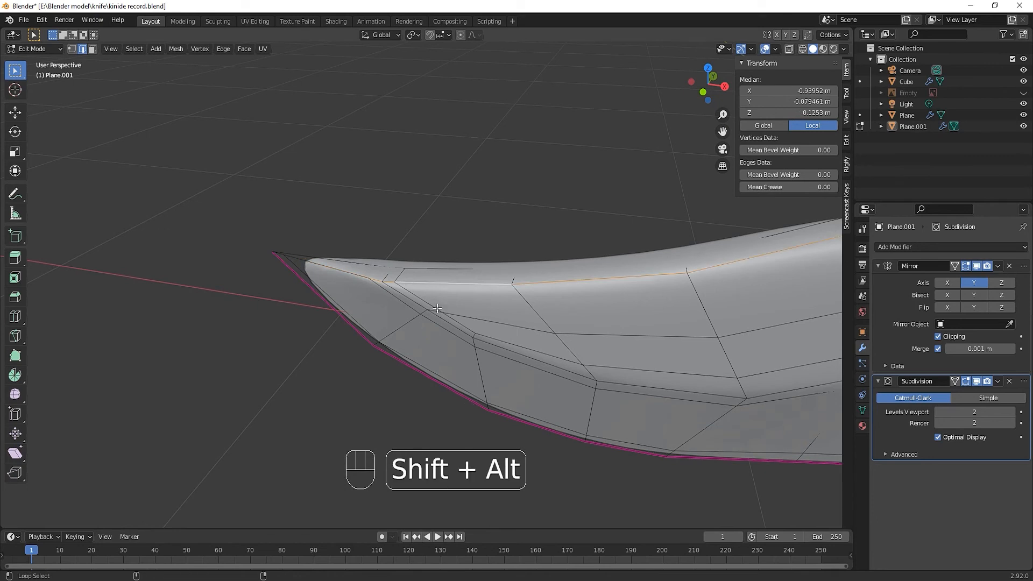
left_click(358, 274, "alt+shift")
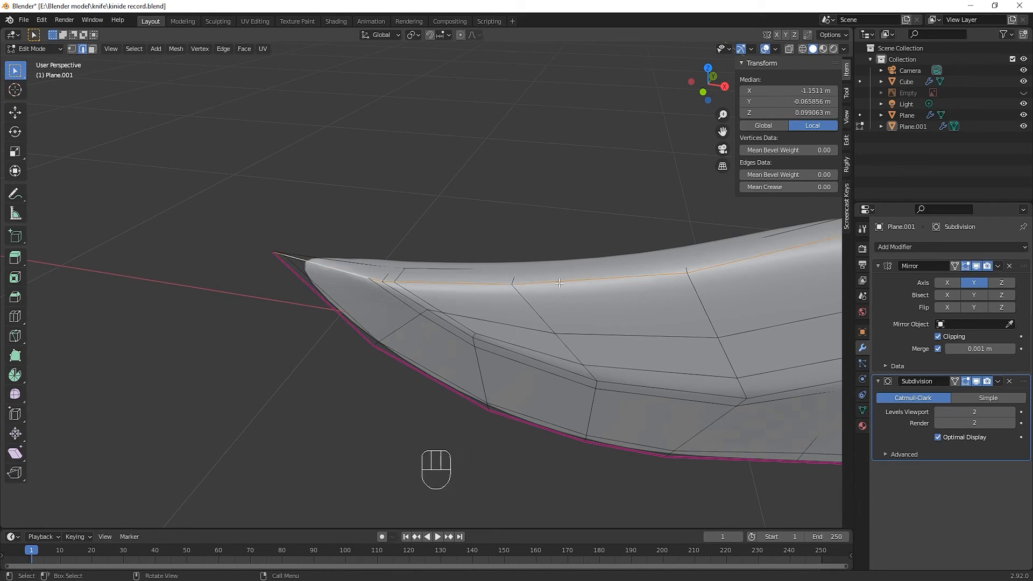
key("ctrl+b")
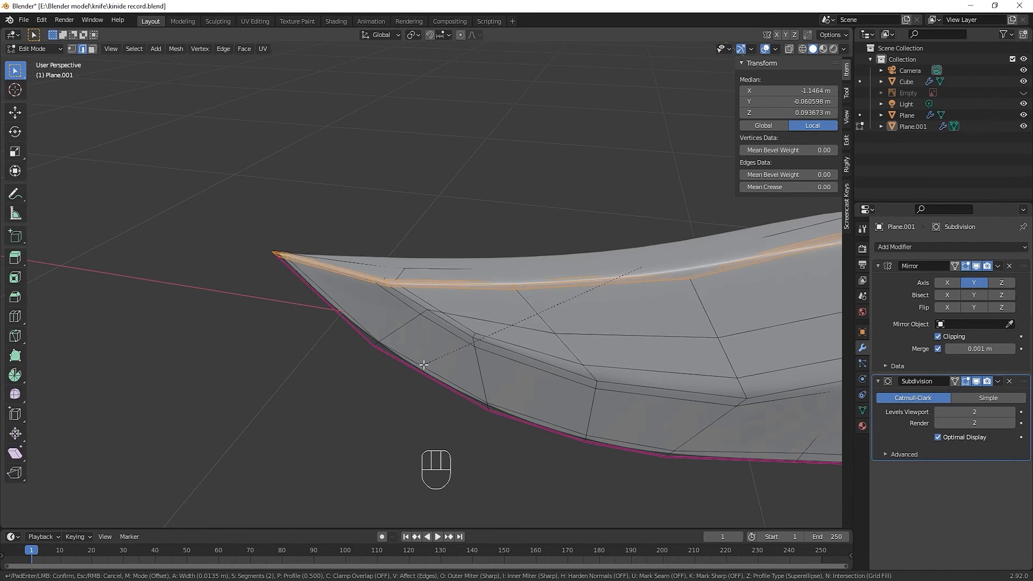
left_click(423, 365)
key("Tab")
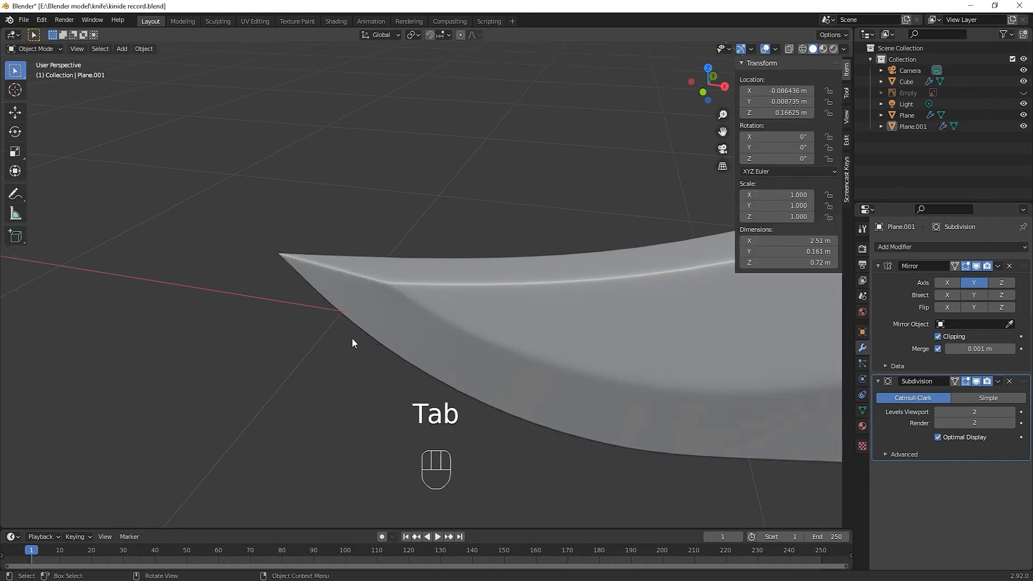
middle_click_drag(352, 339, 388, 349)
key("Tab")
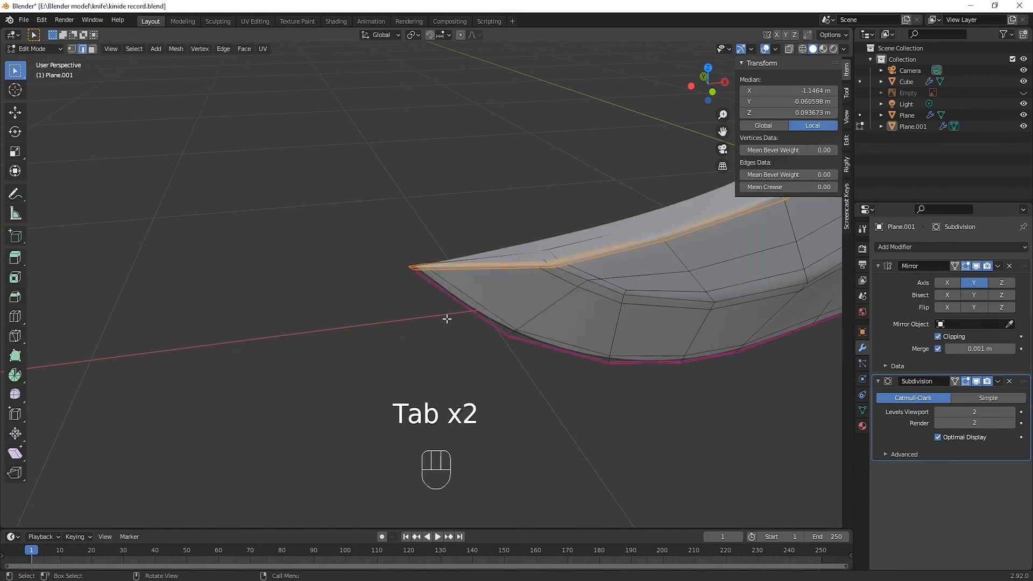
middle_click_drag(445, 315, 483, 289)
key("Tab")
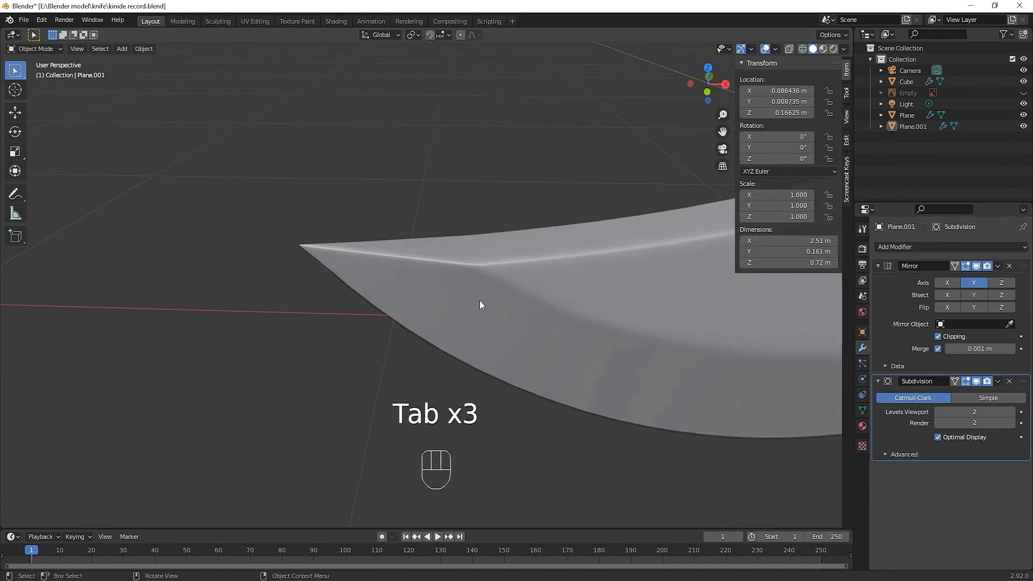
Sharpen the blade's point by setting the mean crease of the short centre edges at the tip to about 0.90
key("Tab")
key("1")
mouse_move(414, 301)
middle_mouse_down()
mouse_move(423, 293)
mouse_move(406, 289)
middle_mouse_up()
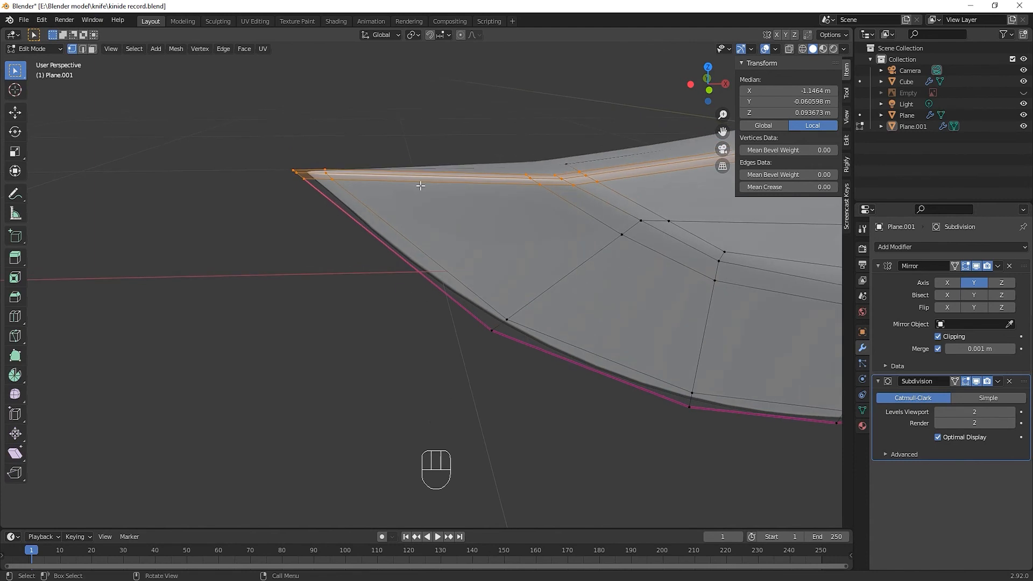
left_click(304, 181)
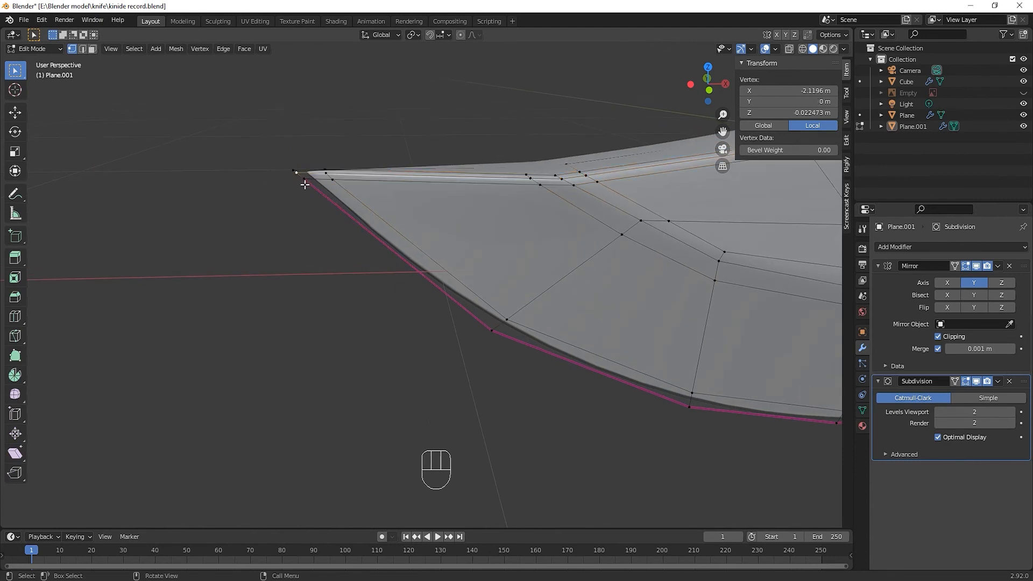
key("2")
left_click(295, 171, "shift")
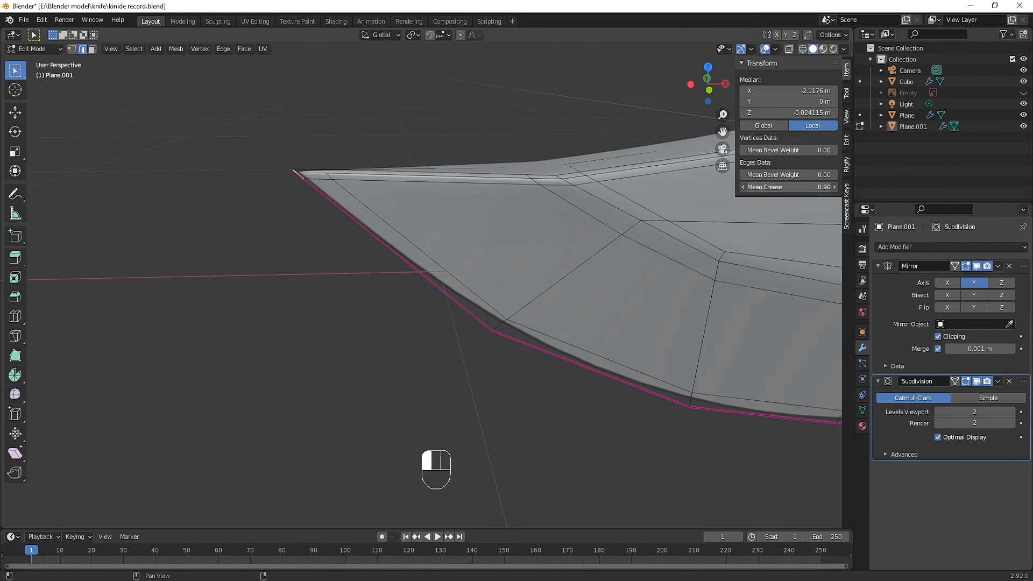
key("Tab")
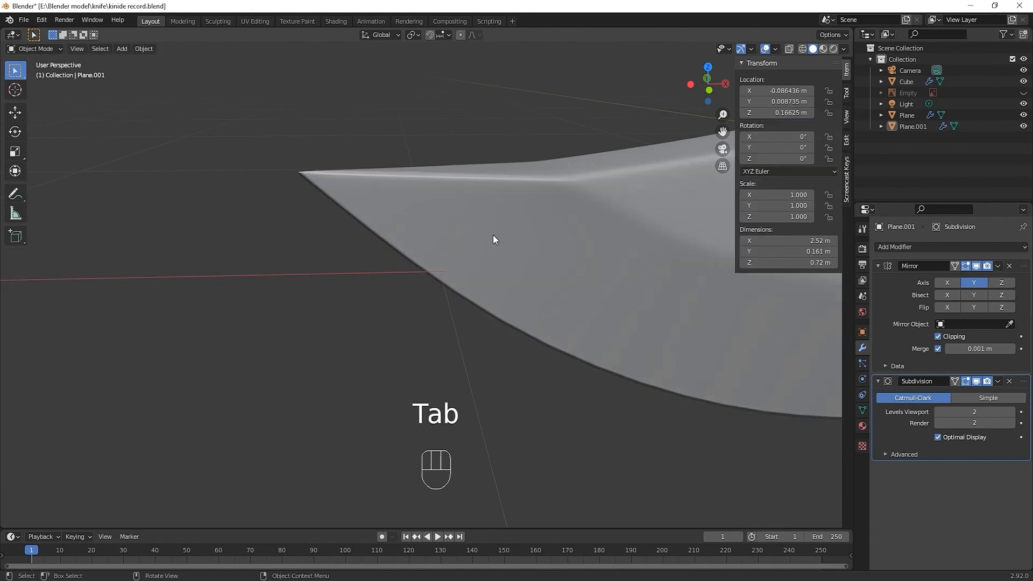
In front view, select the blade's end edges next to the guard and move them along X into the guard
middle_click_drag(493, 240, 363, 385)
scroll(517, 266, "down", 5)
key("KP_1")
scroll(359, 385, "up", 2)
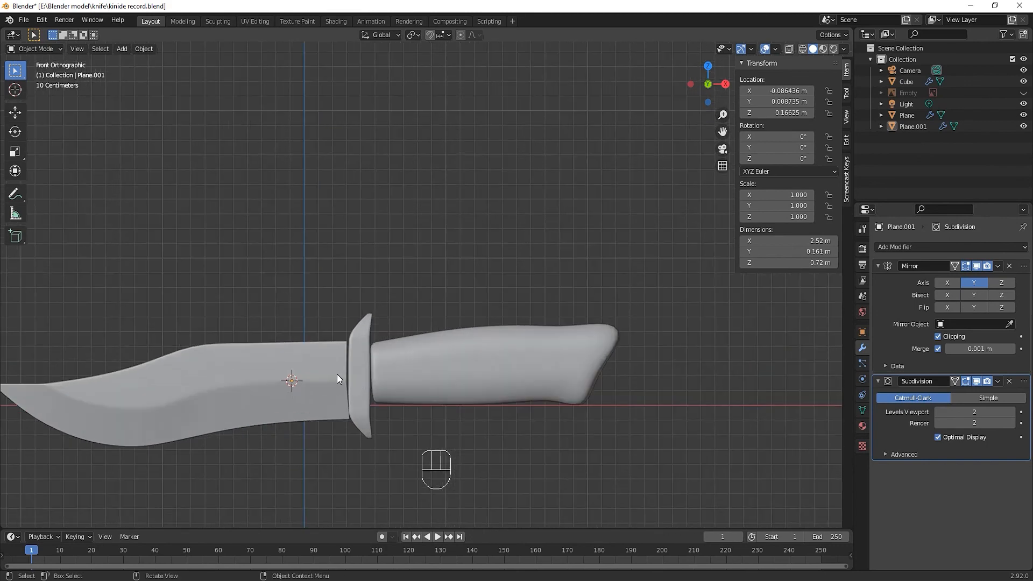
key("Tab")
left_click_drag(340, 312, 365, 448)
key("alt+z")
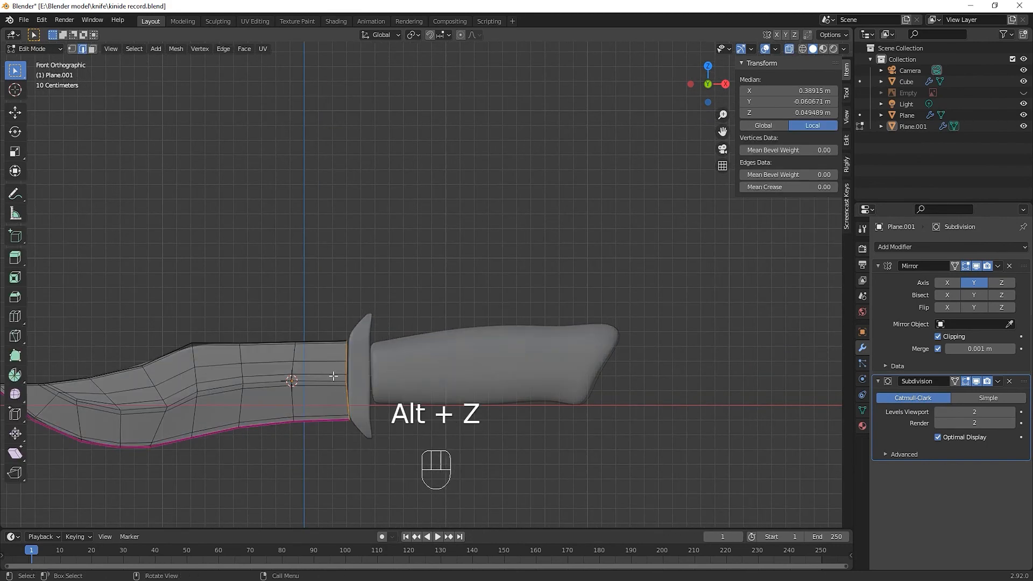
key("alt+z")
key("g")
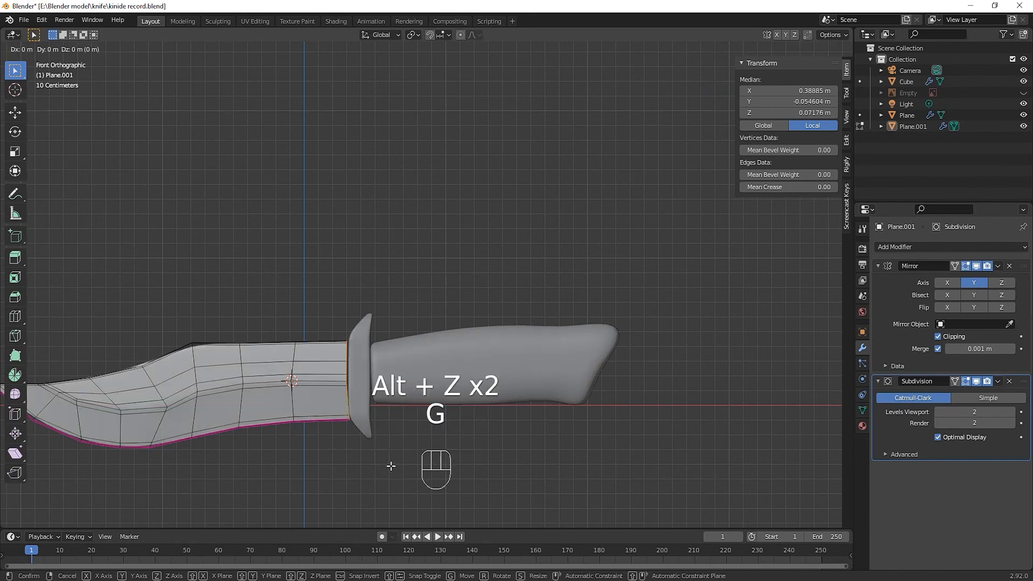
key("x")
left_click(396, 465)
key("Tab")
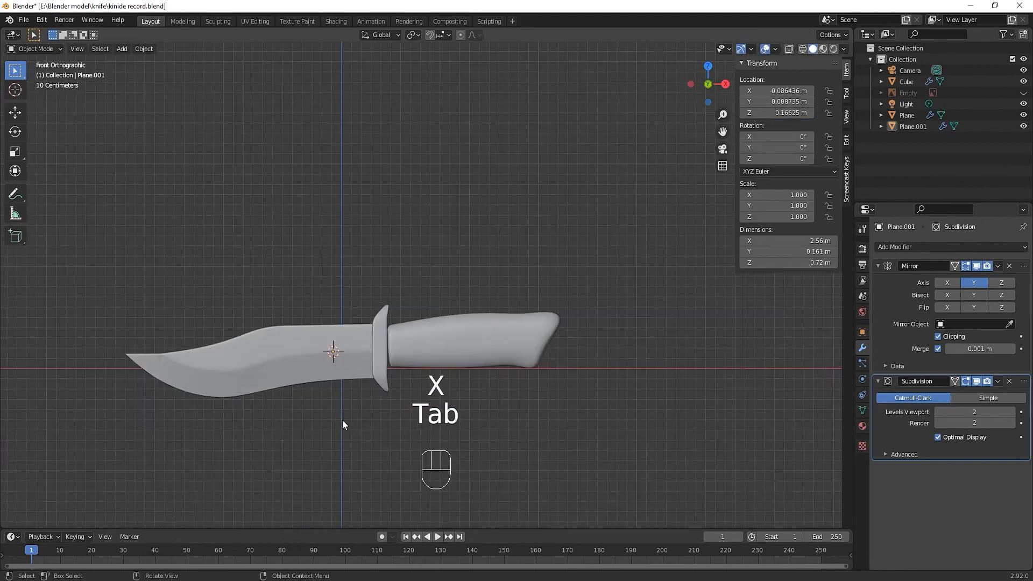
middle_click_drag(344, 422, 272, 413)
scroll(369, 408, "down", 1)
key("ctrl")
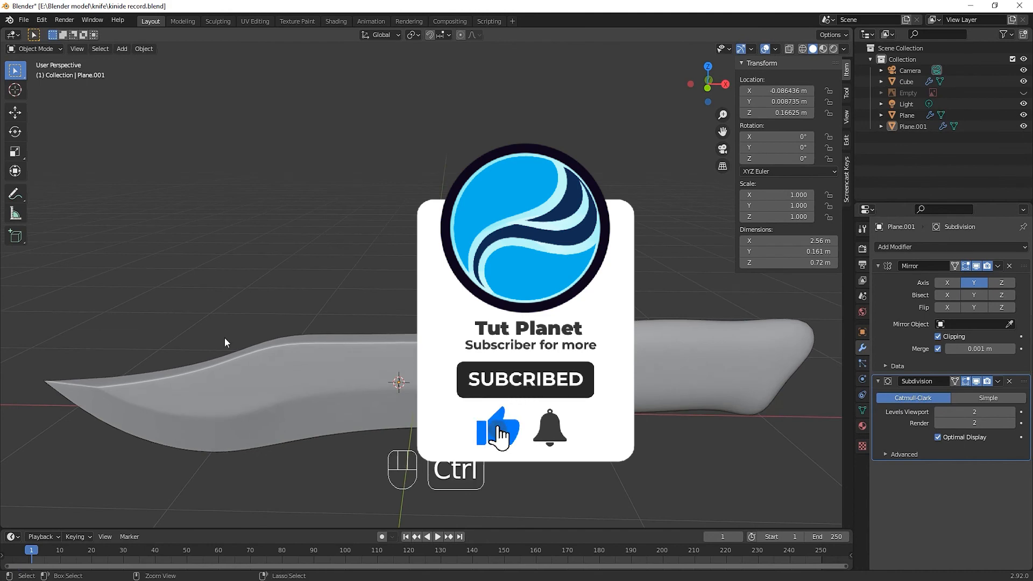